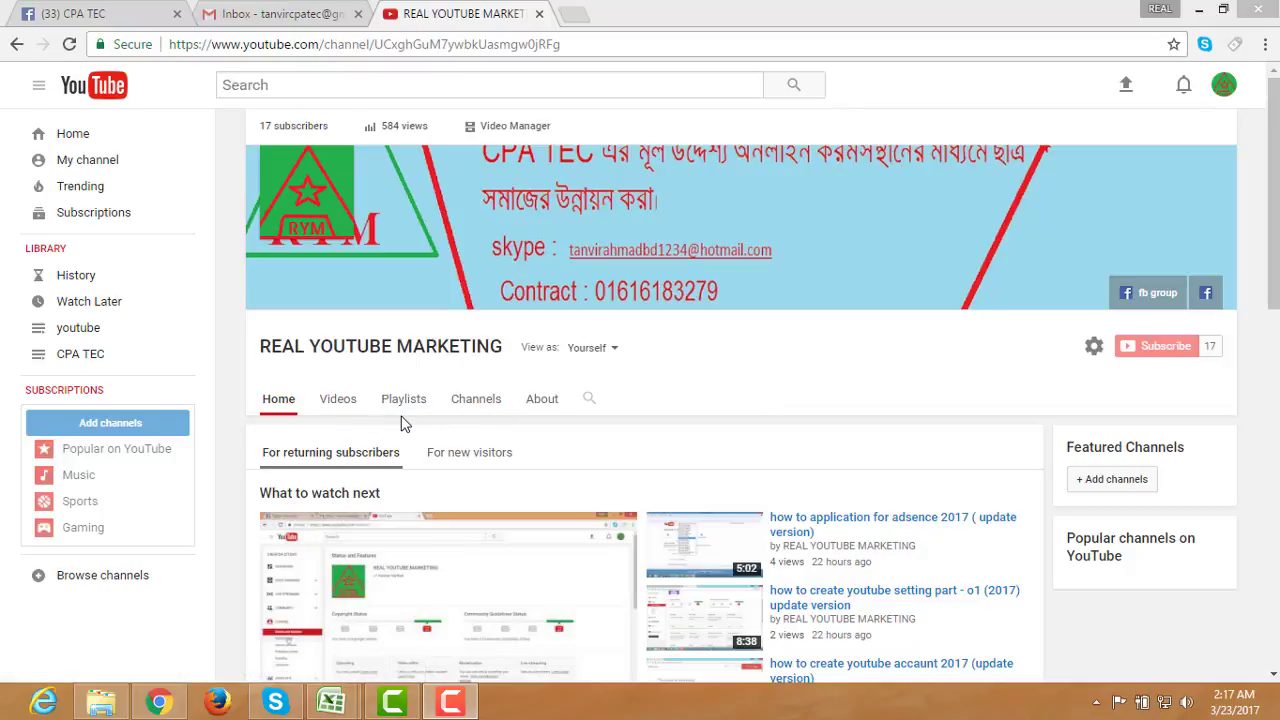
# - Open the Creator Studio dashboard and start editing the video "how to create youtube setting part- 02 (2017) update Version"
pyautogui.click(327, 403)
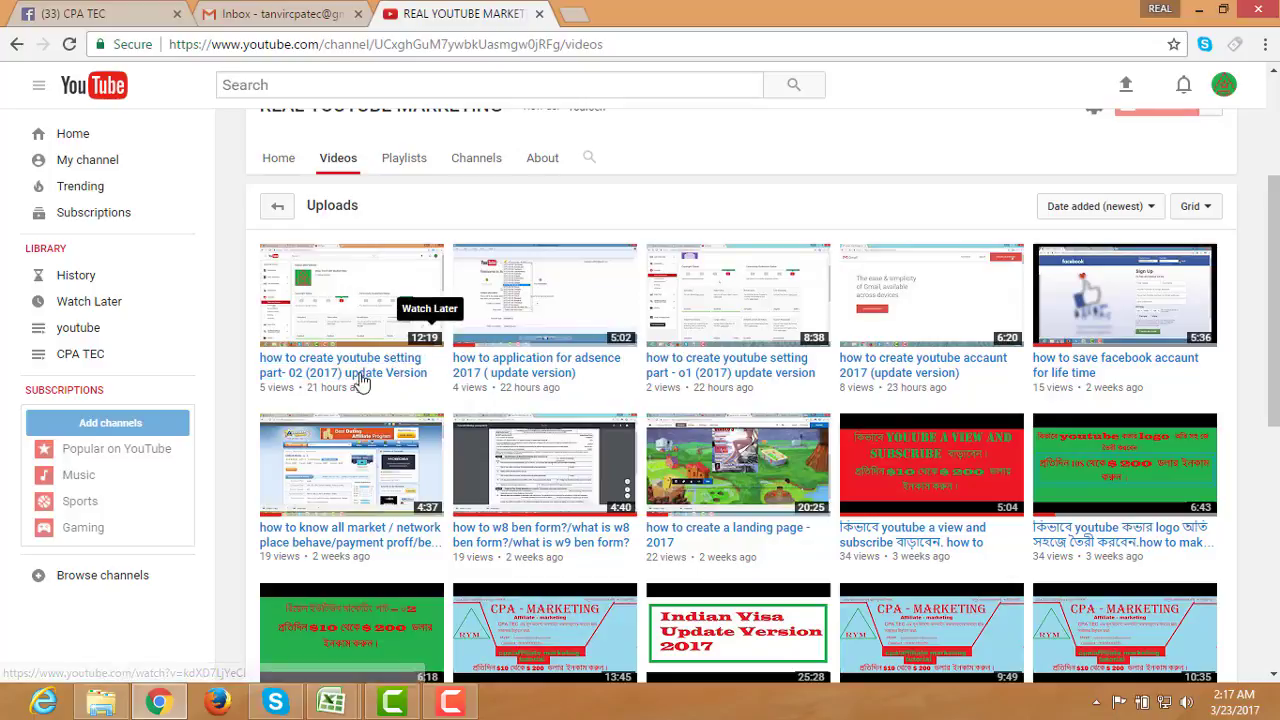
pyautogui.click(1224, 85)
pyautogui.click(1128, 208)
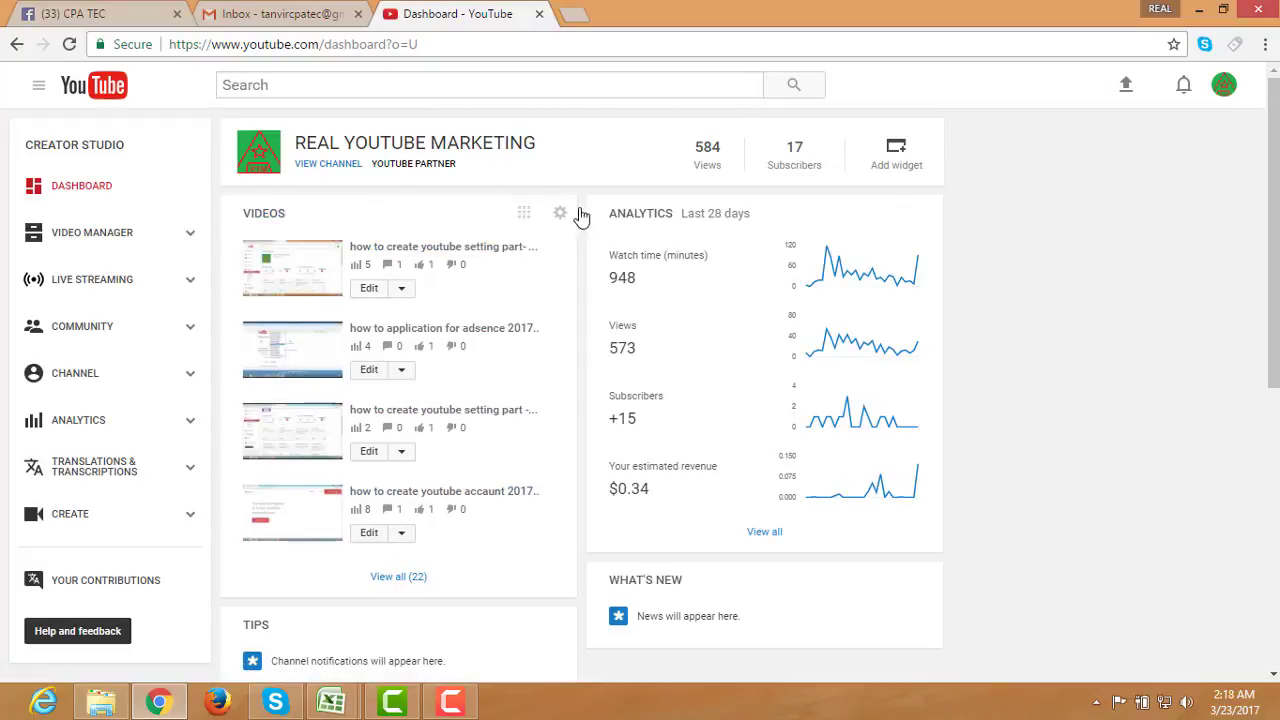
pyautogui.click(372, 288)
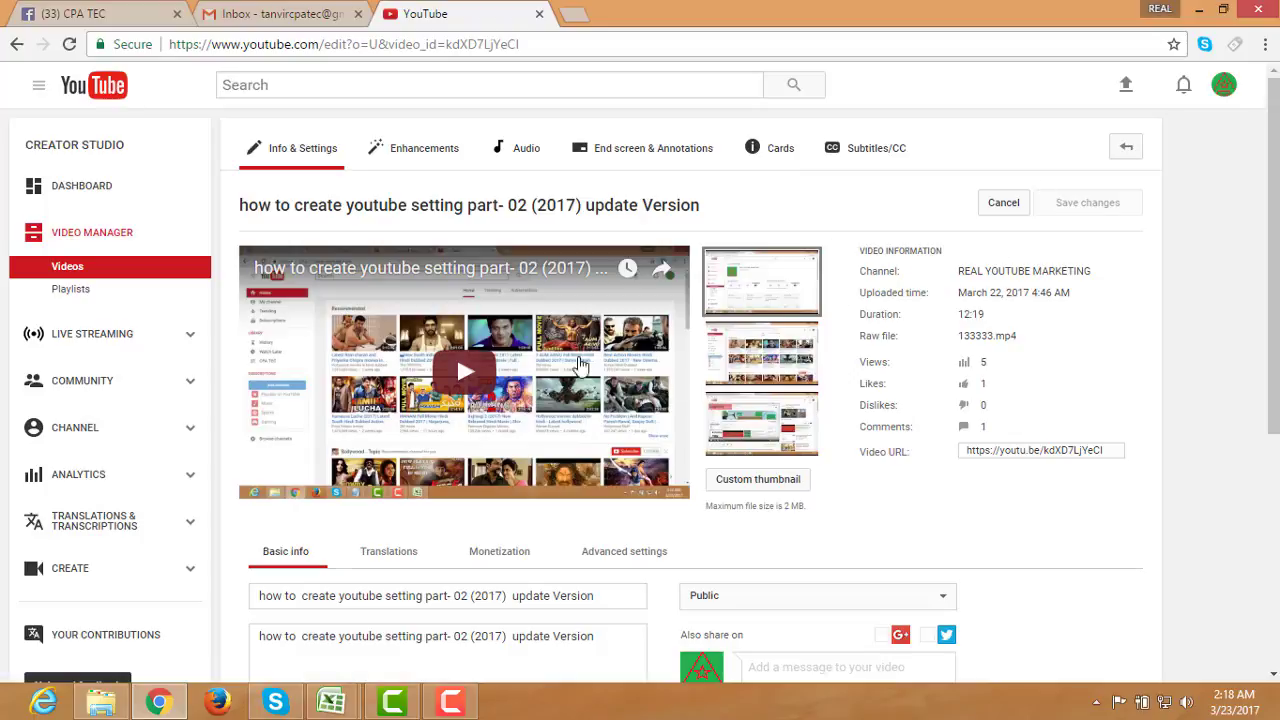
# - Open the video's monetization settings to reach the ad breaks timeline
pyautogui.scroll(-1, 670, 323)
pyautogui.scroll(-1, 670, 323)
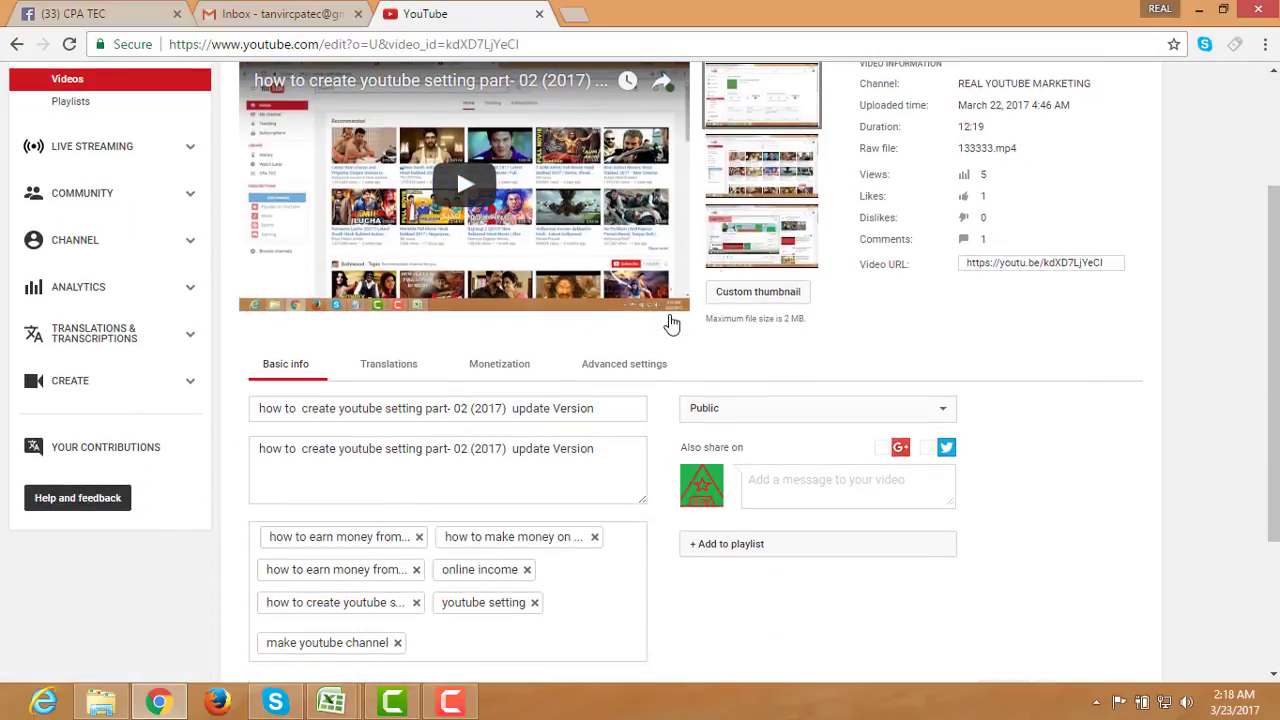
pyautogui.scroll(2, 448, 85)
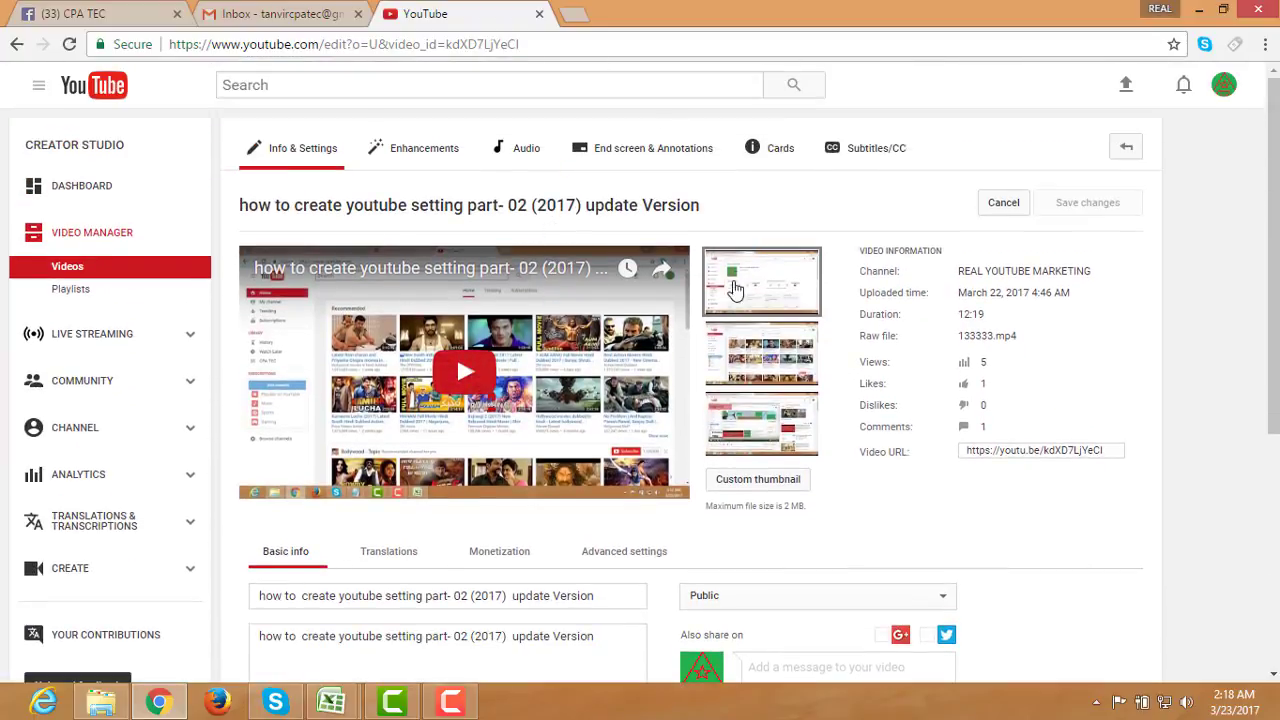
pyautogui.scroll(-1, 590, 282)
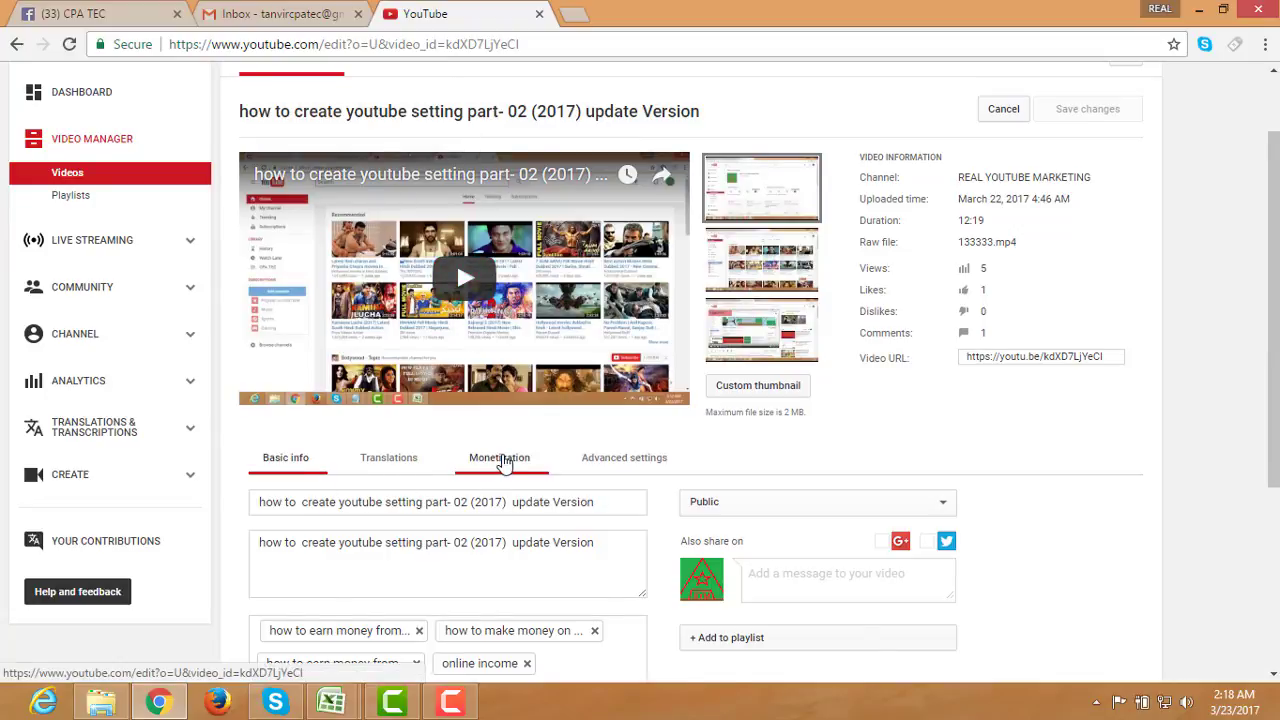
pyautogui.click(500, 458)
pyautogui.scroll(-5, 548, 422)
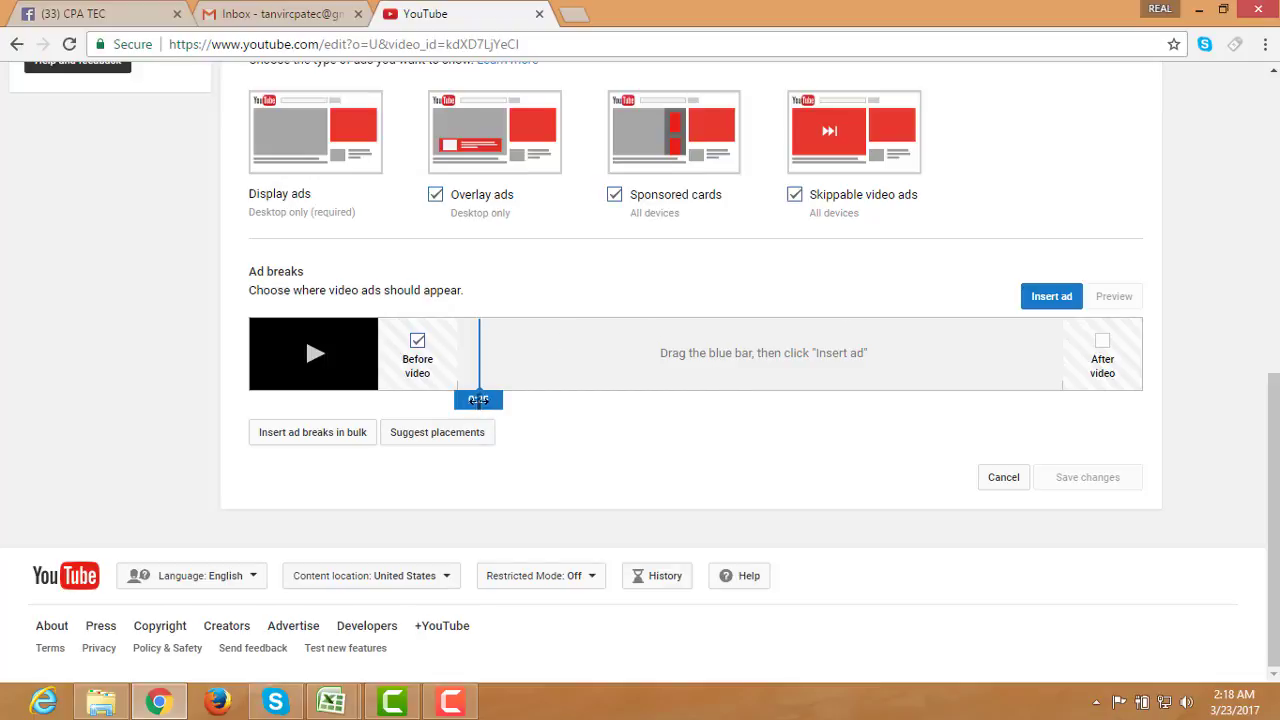
# - Insert mid-roll ad breaks at about 0:02 and 0:28 on the video's ad timeline
pyautogui.moveTo(478, 400); pyautogui.dragTo(463, 402)
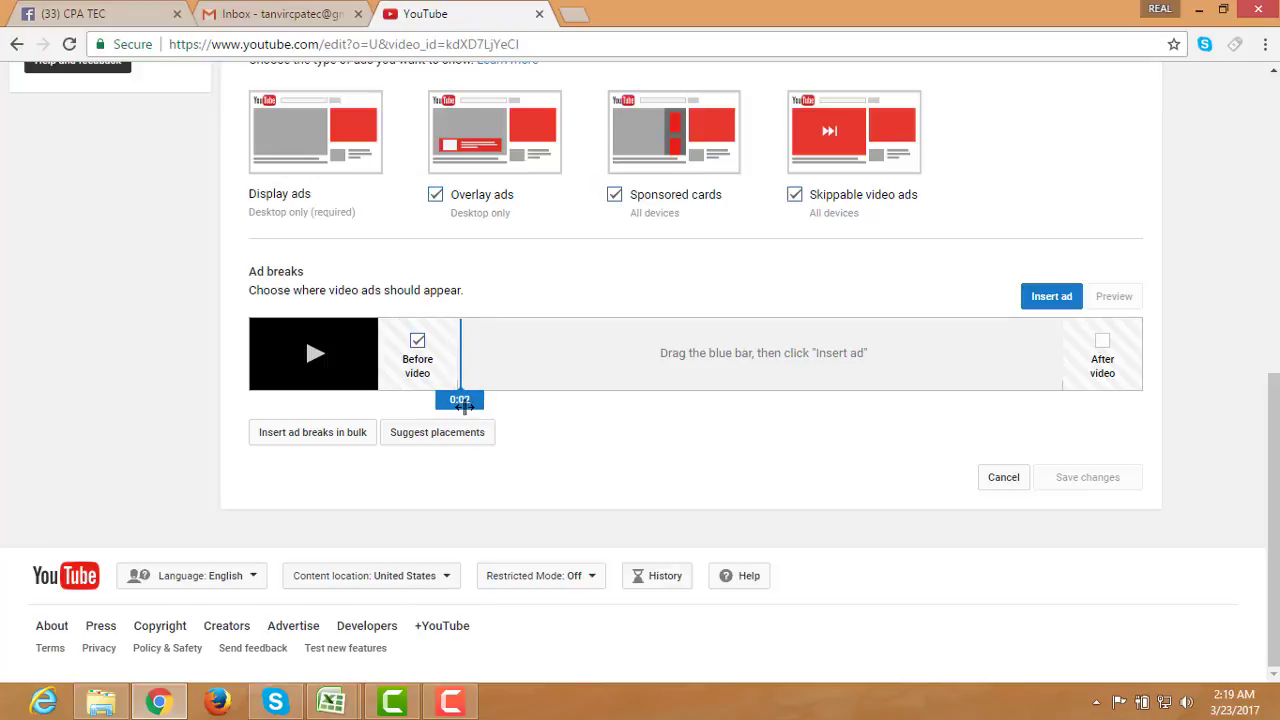
pyautogui.click(1041, 300)
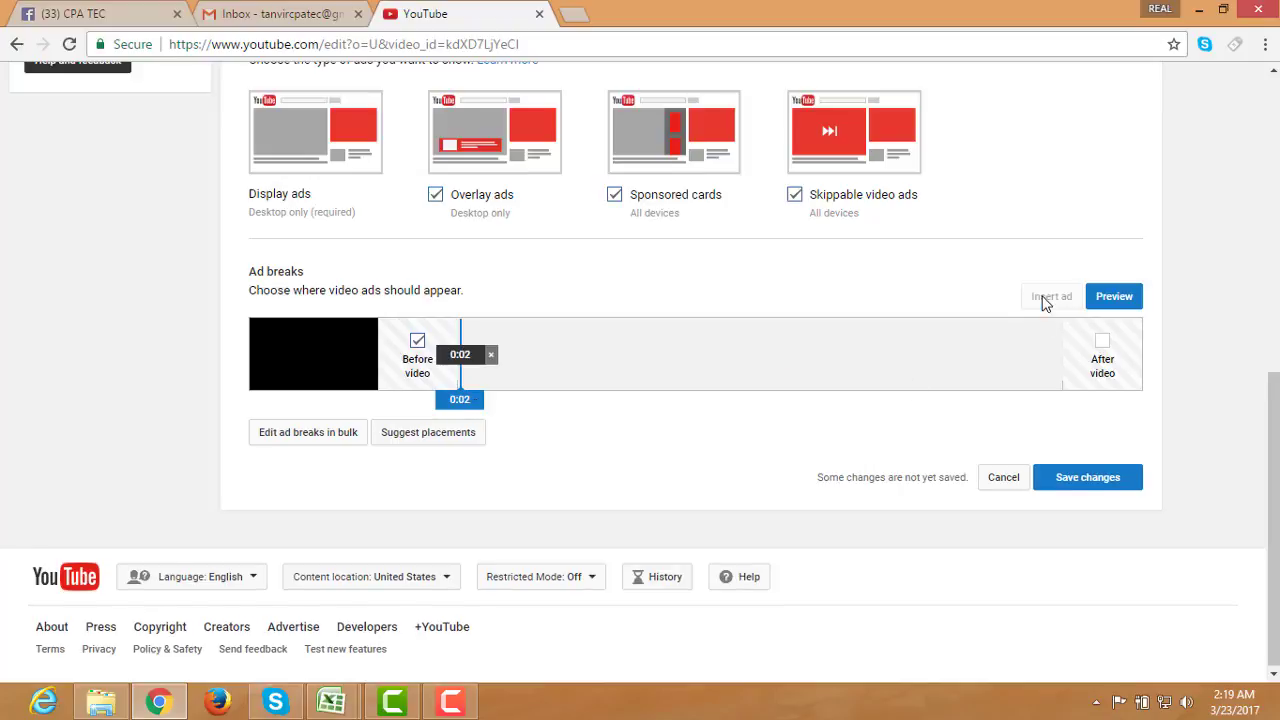
pyautogui.click(460, 356)
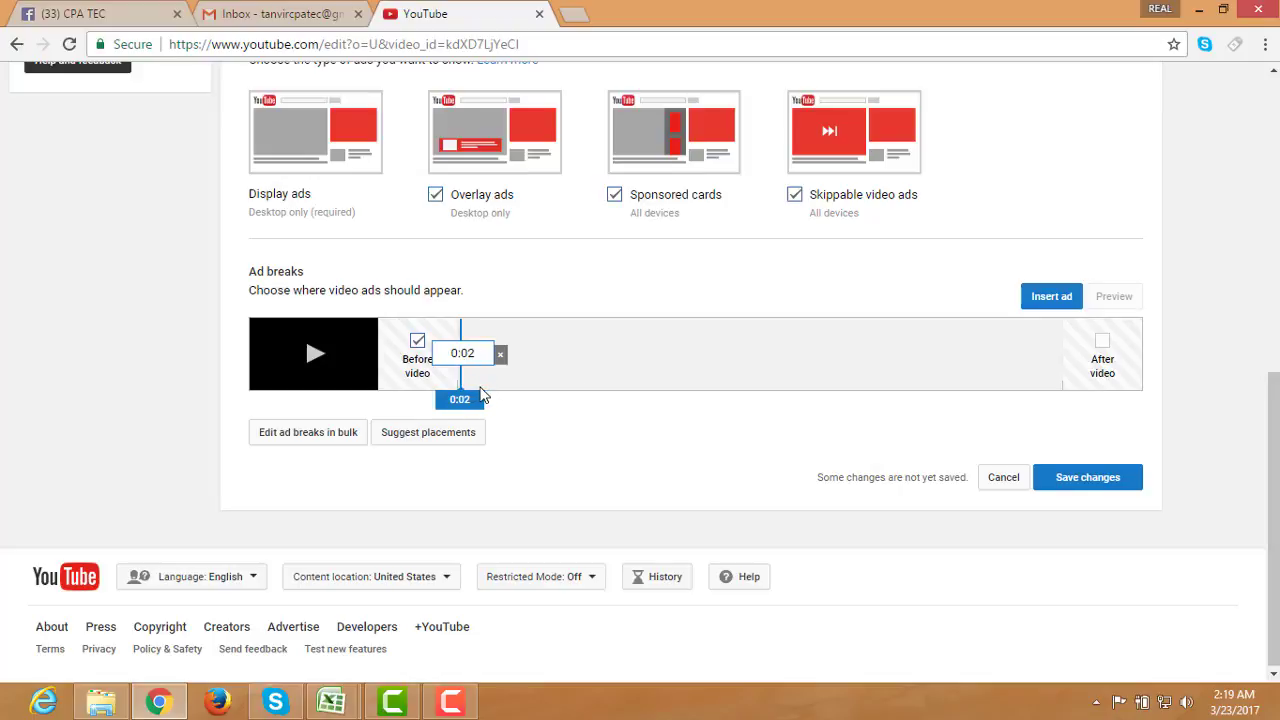
pyautogui.click(482, 395)
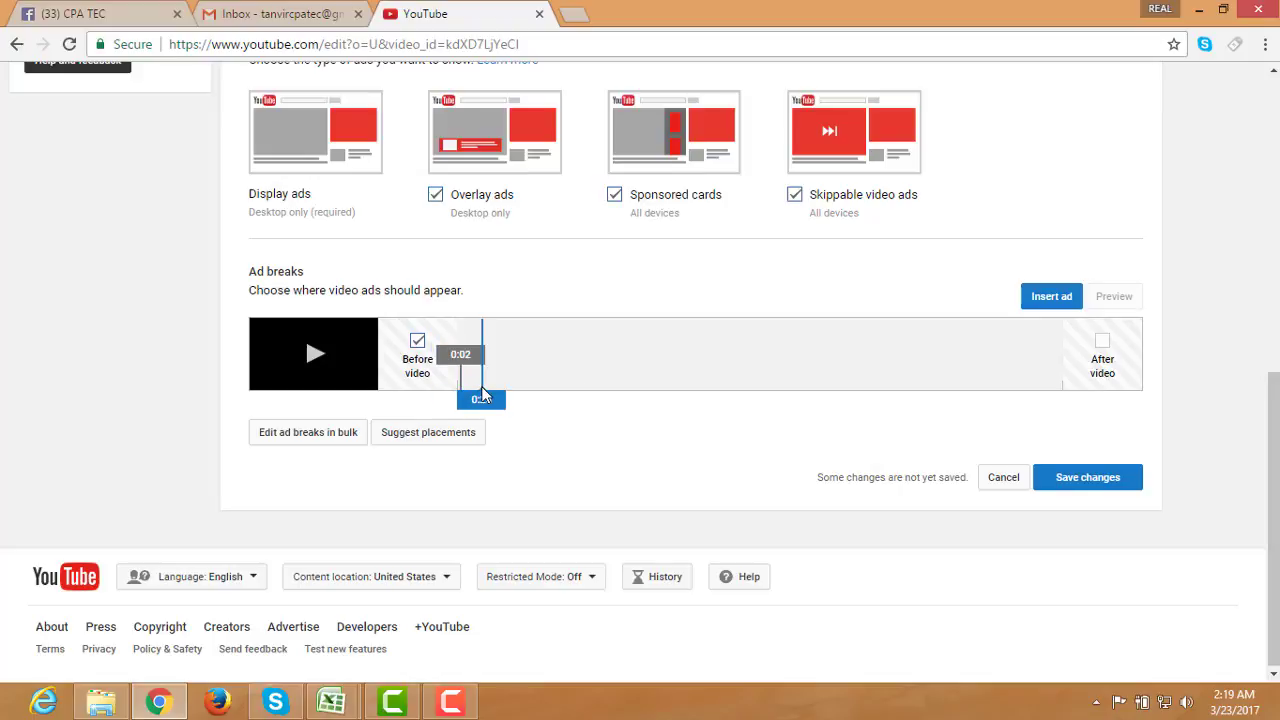
pyautogui.click(1052, 298)
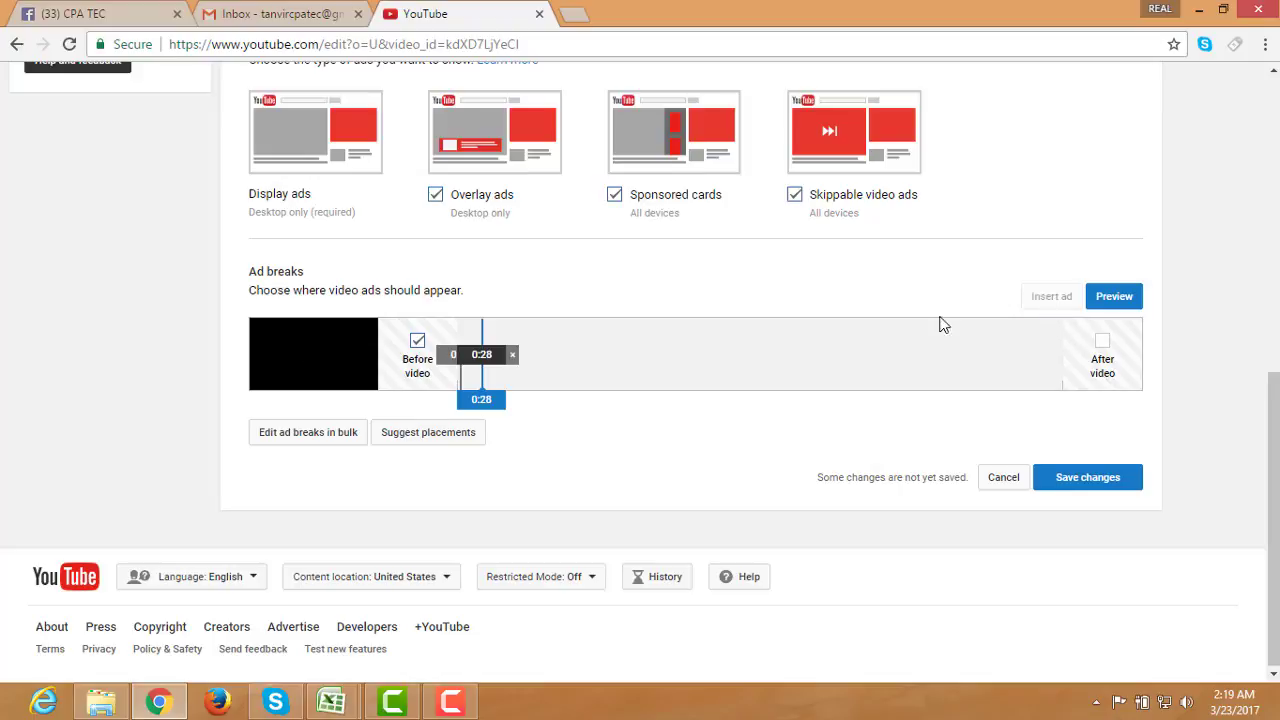
# - Insert two further ad breaks at about 0:58 and 1:30 on the timeline
pyautogui.click(480, 356)
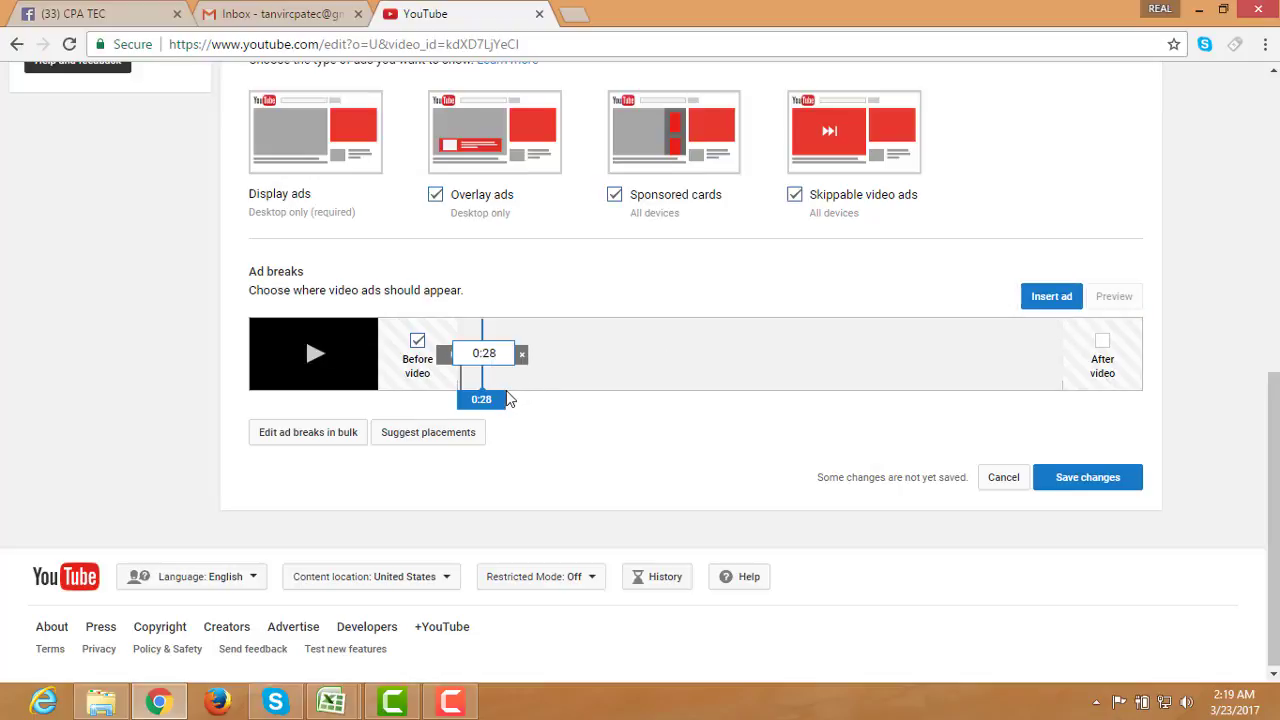
pyautogui.click(514, 382)
pyautogui.click(1051, 296)
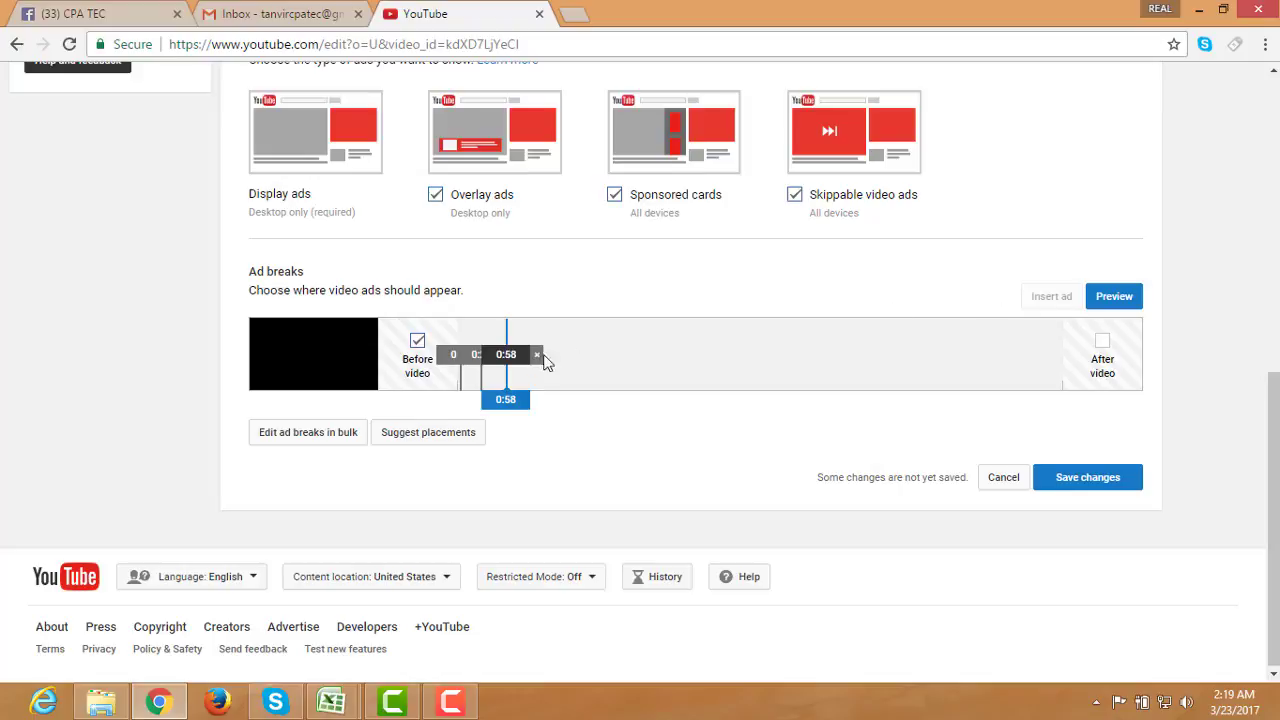
pyautogui.click(516, 356)
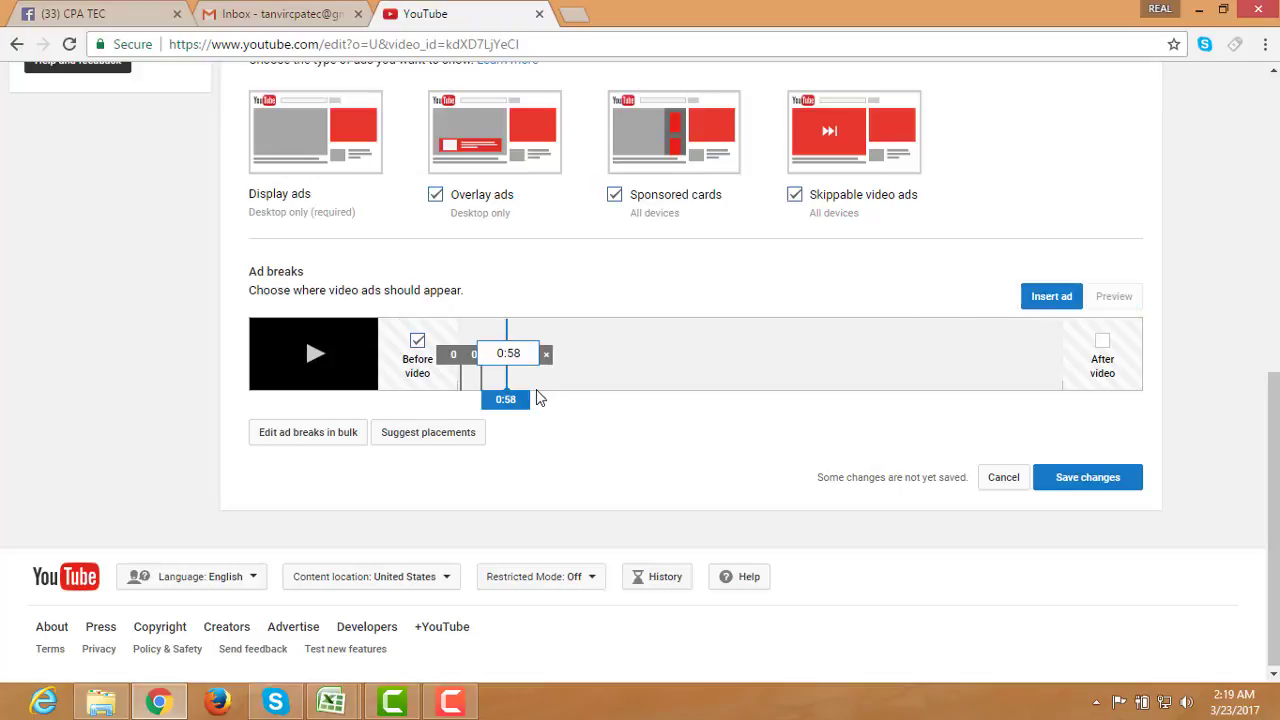
pyautogui.click(532, 394)
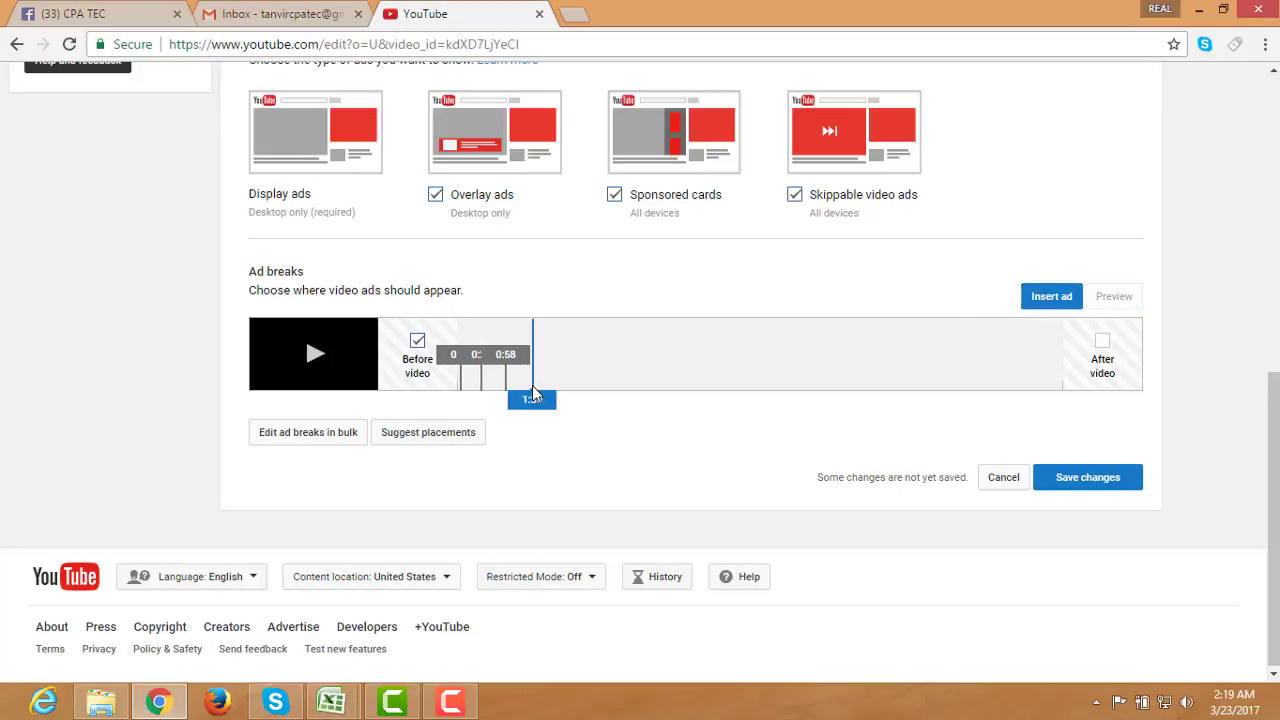
pyautogui.click(1025, 303)
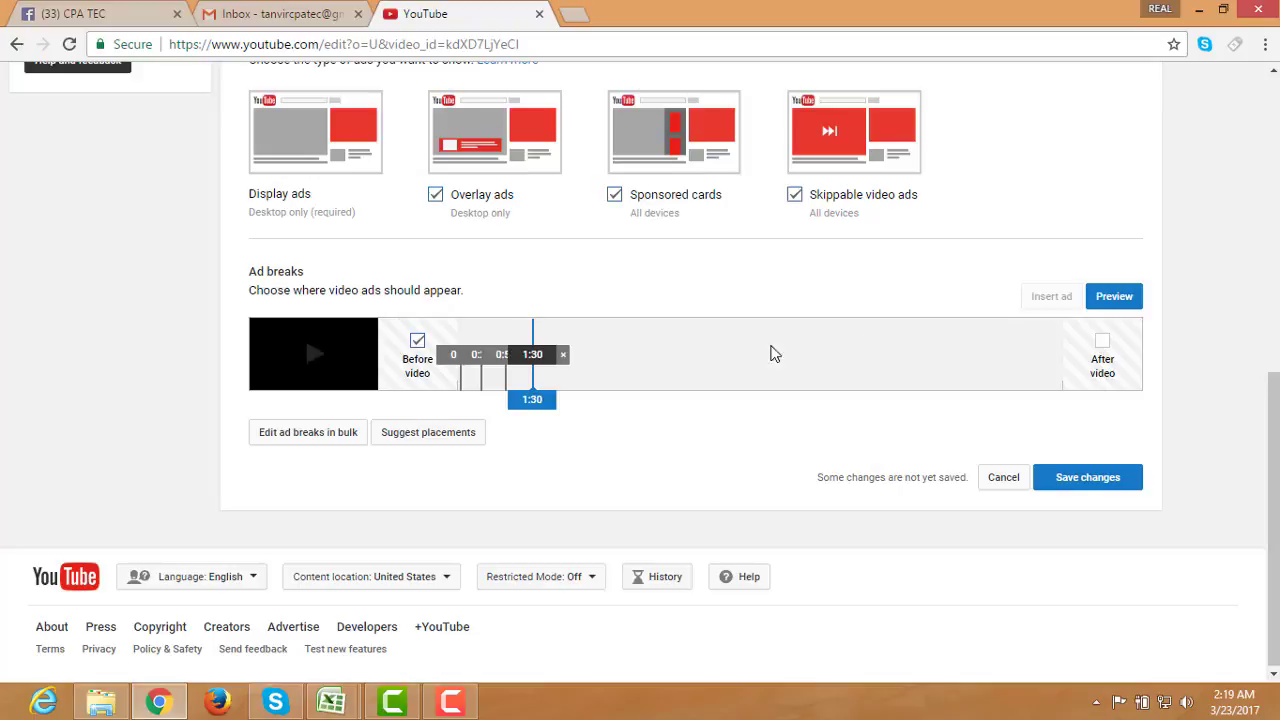
# - Add ad breaks at about 2:04 and 2:34 on the ad timeline
pyautogui.click(560, 393)
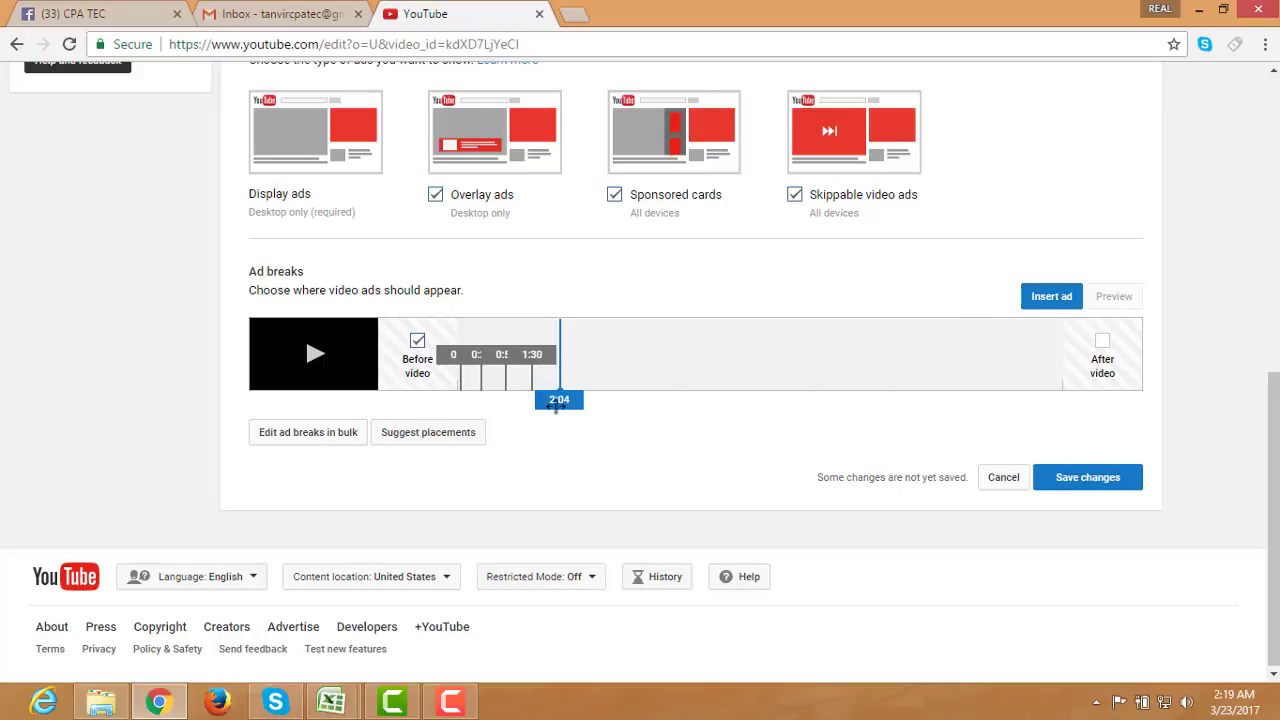
pyautogui.click(1055, 300)
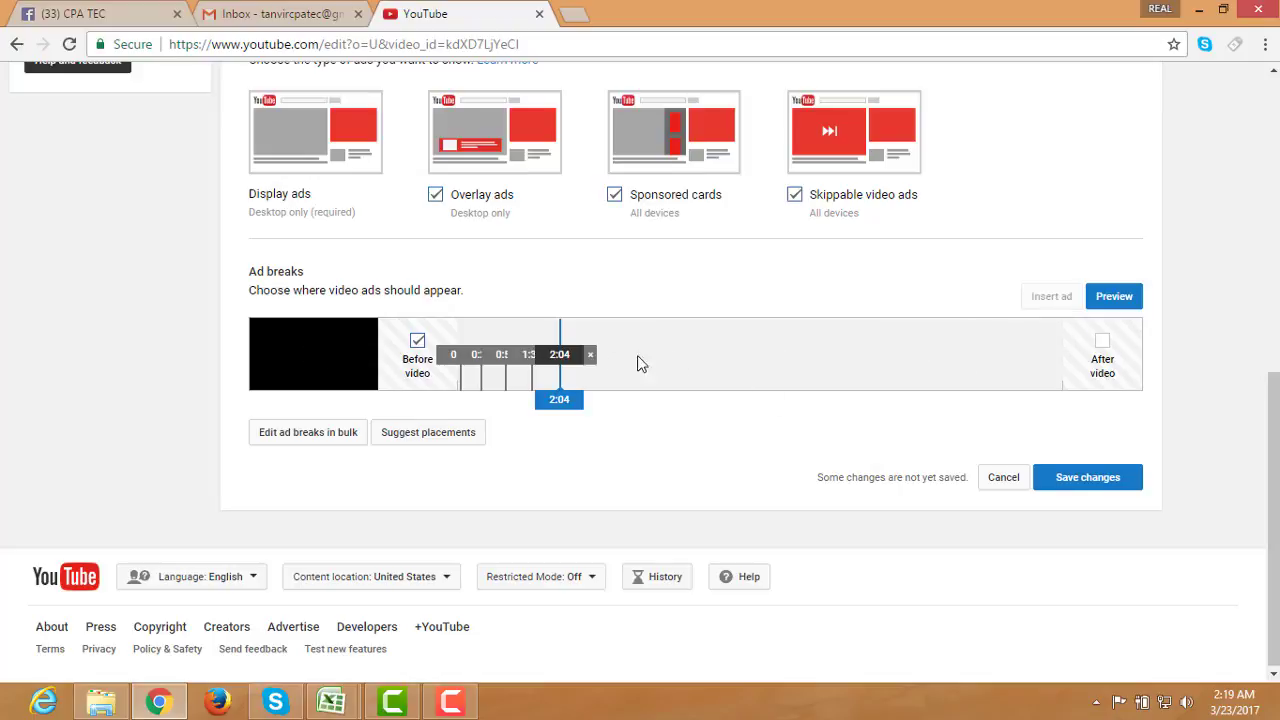
pyautogui.click(560, 356)
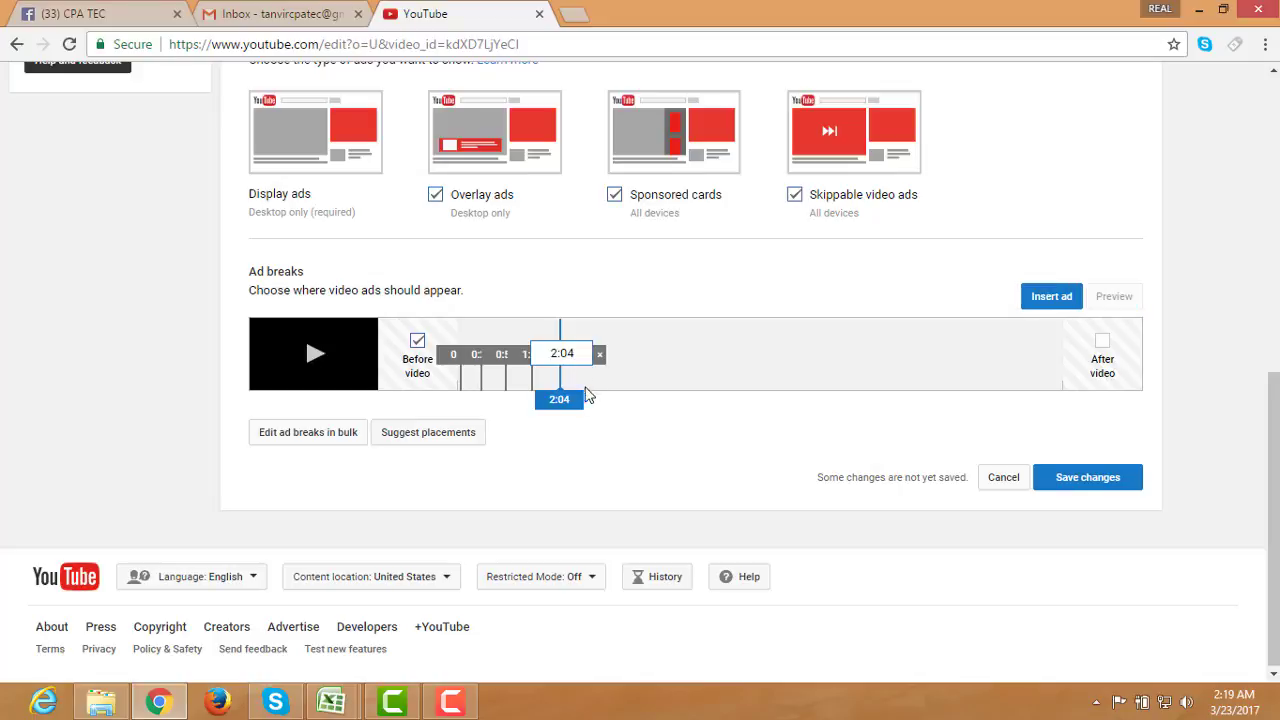
pyautogui.moveTo(560, 365); pyautogui.dragTo(584, 363)
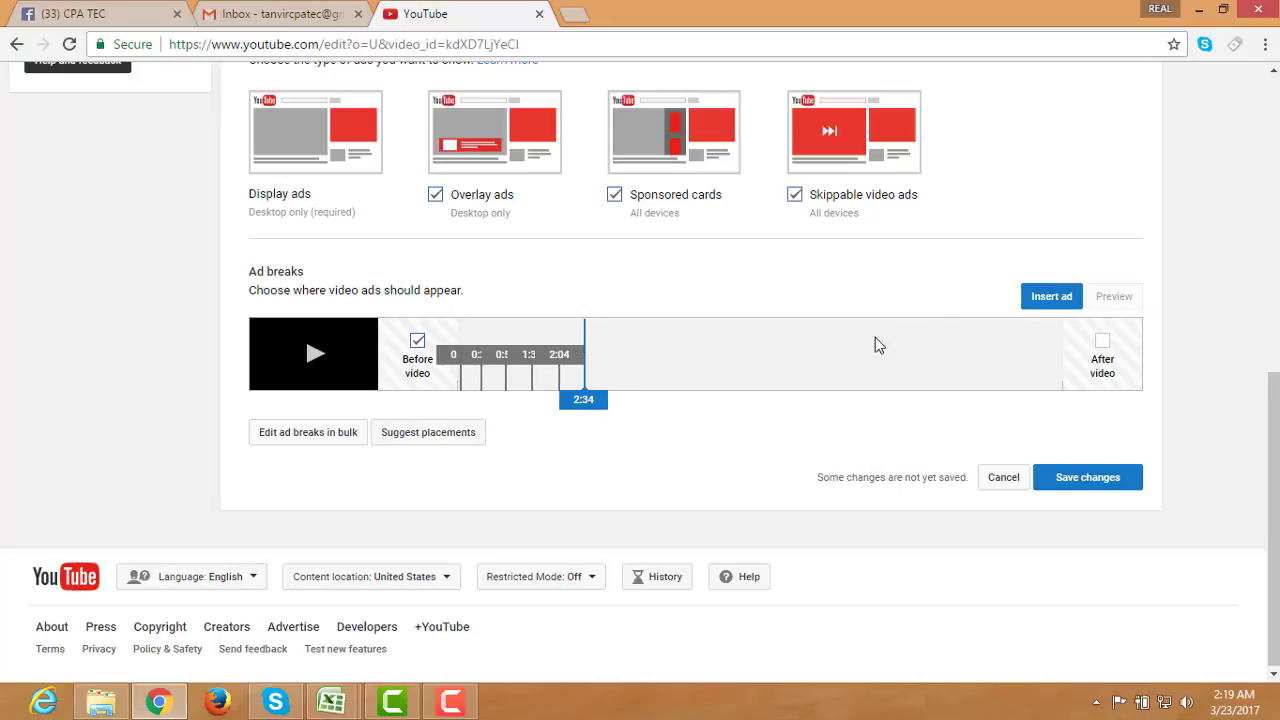
pyautogui.click(1026, 304)
# - Add three ad breaks at about 3:00, 3:28 and 3:56 on the ad timeline
pyautogui.click(590, 358)
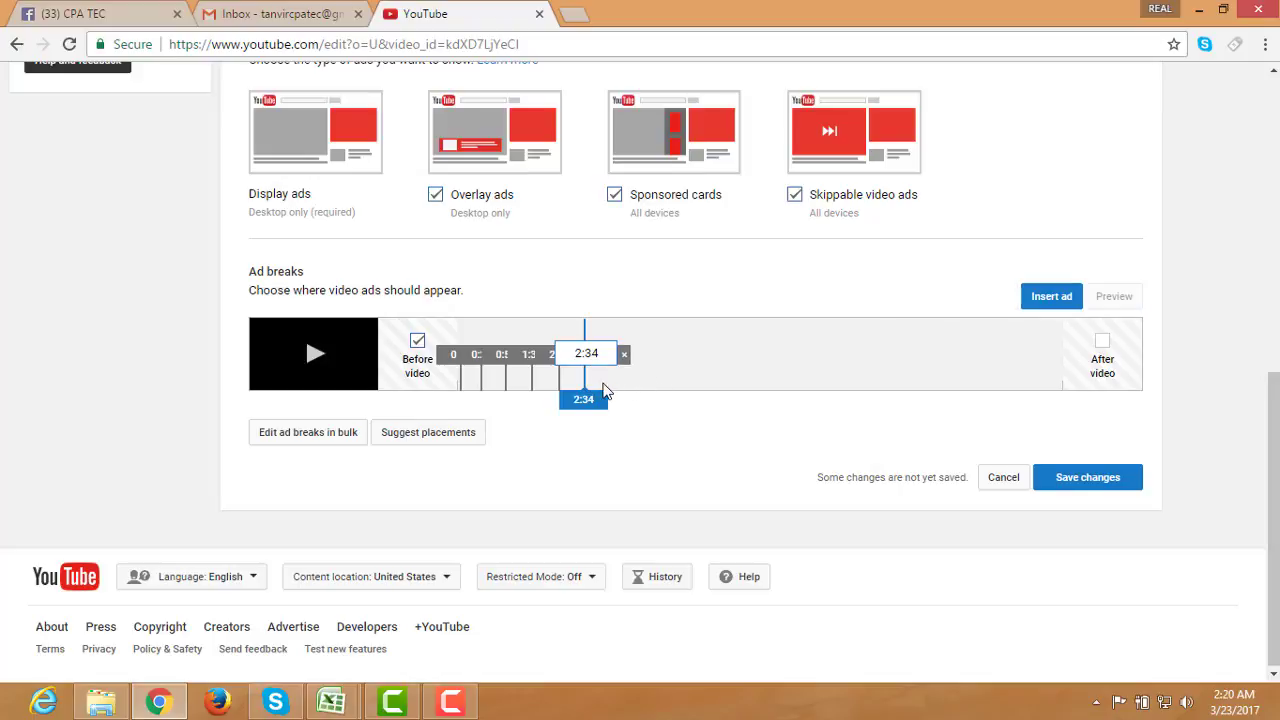
pyautogui.click(1037, 297)
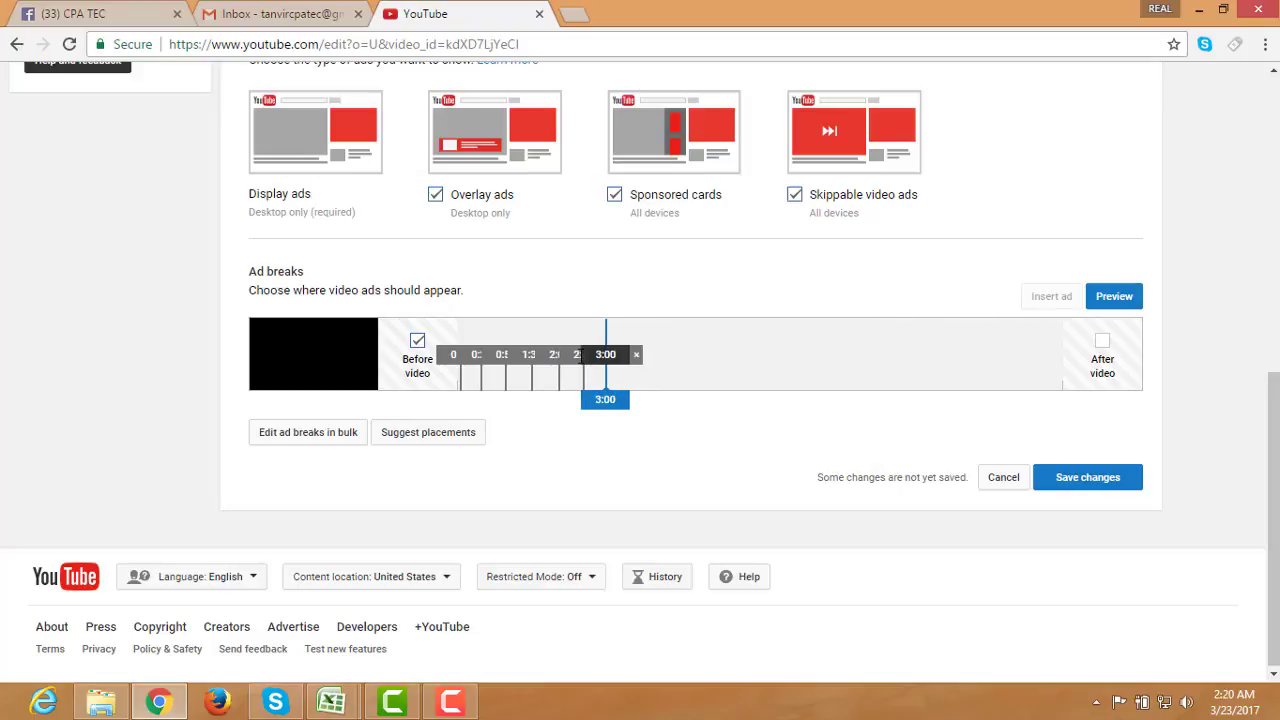
pyautogui.click(606, 362)
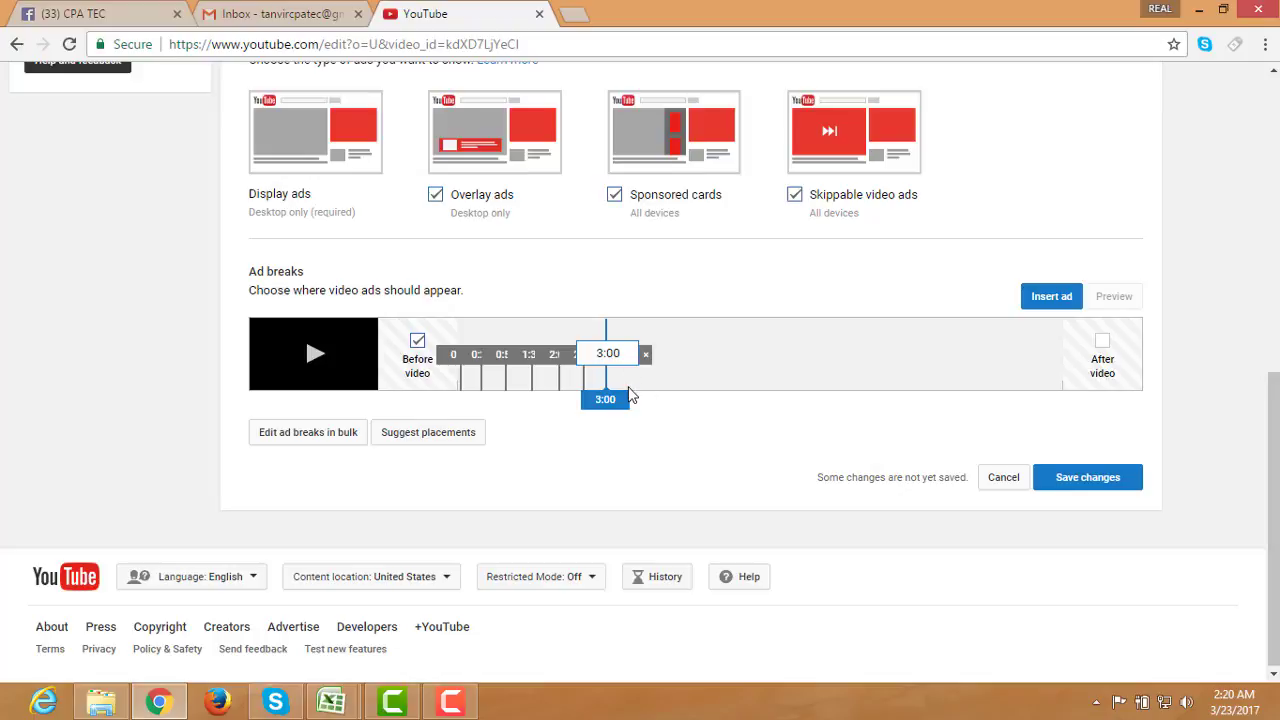
pyautogui.click(1052, 298)
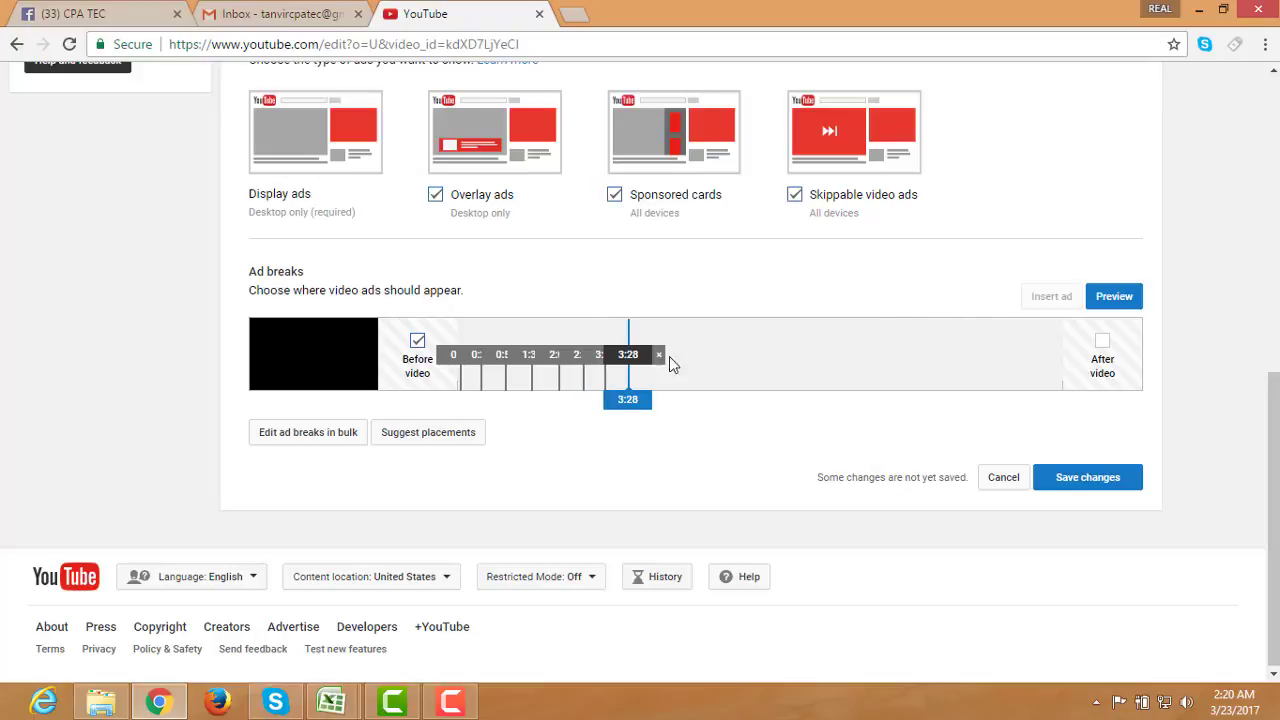
pyautogui.click(628, 356)
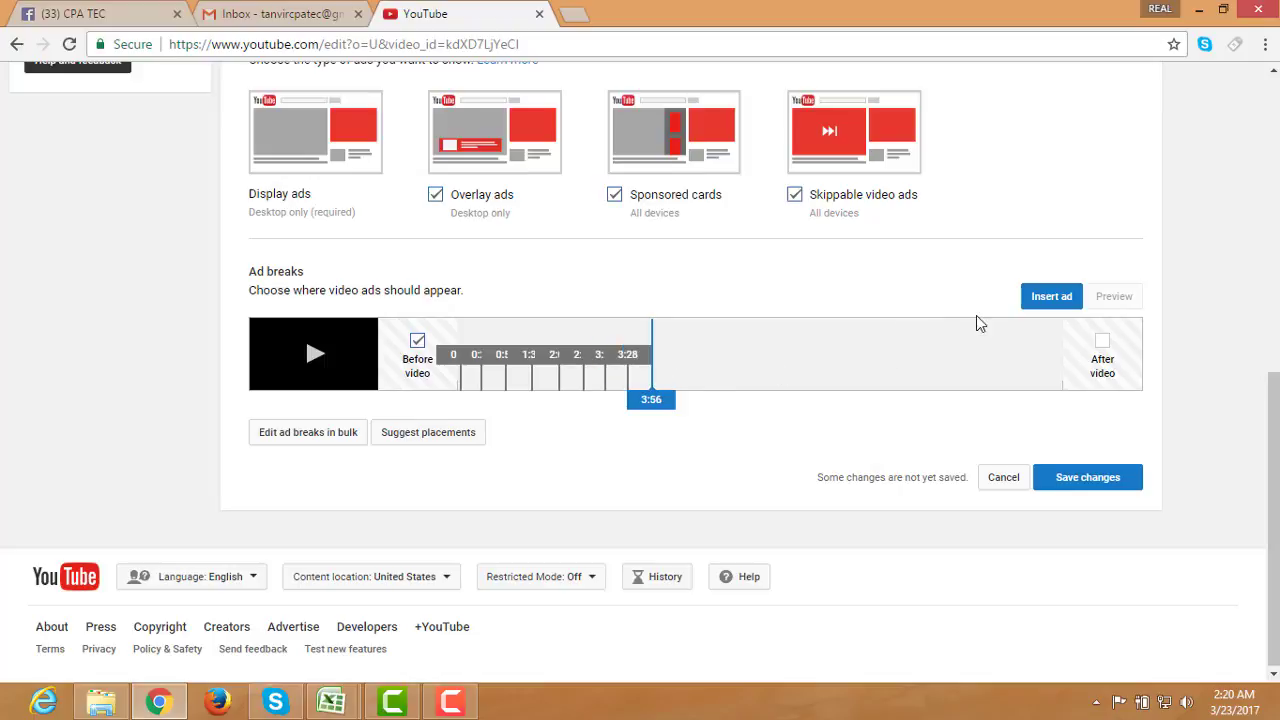
pyautogui.click(1040, 298)
# - Insert three more ad breaks at about 4:26, 4:58 and 5:35 on the timeline
pyautogui.click(648, 358)
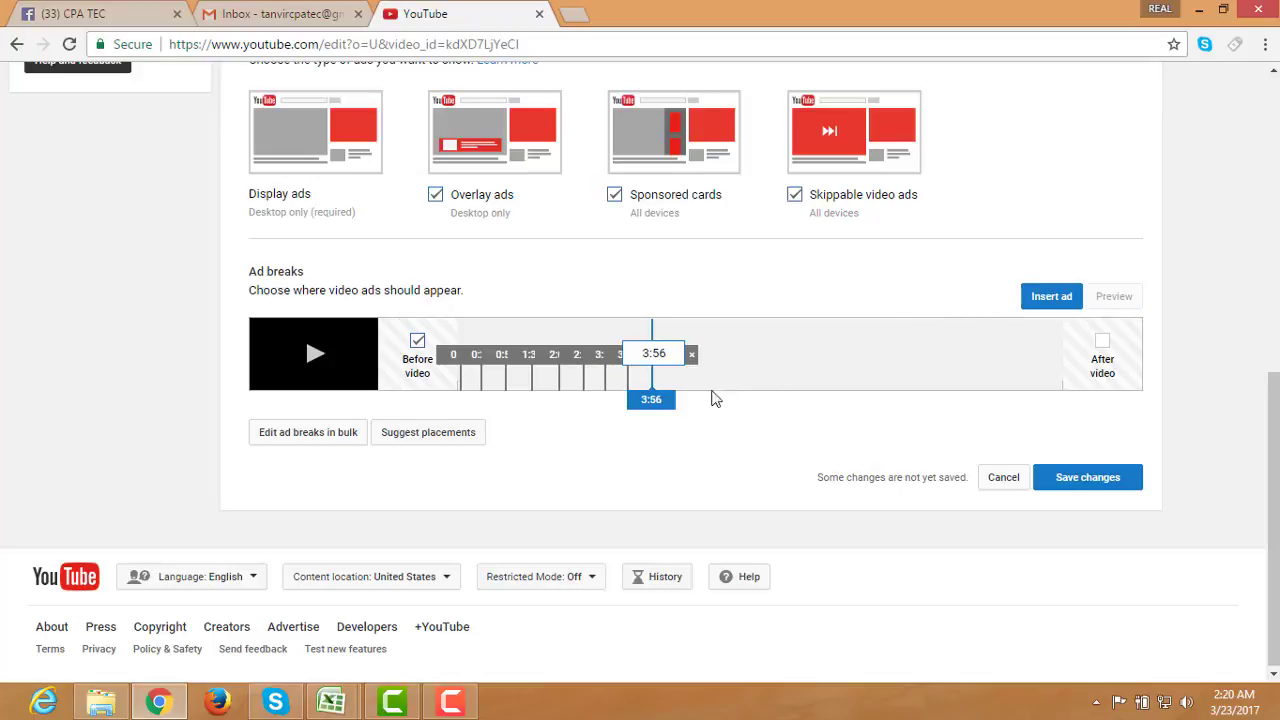
pyautogui.click(1035, 296)
pyautogui.click(688, 356)
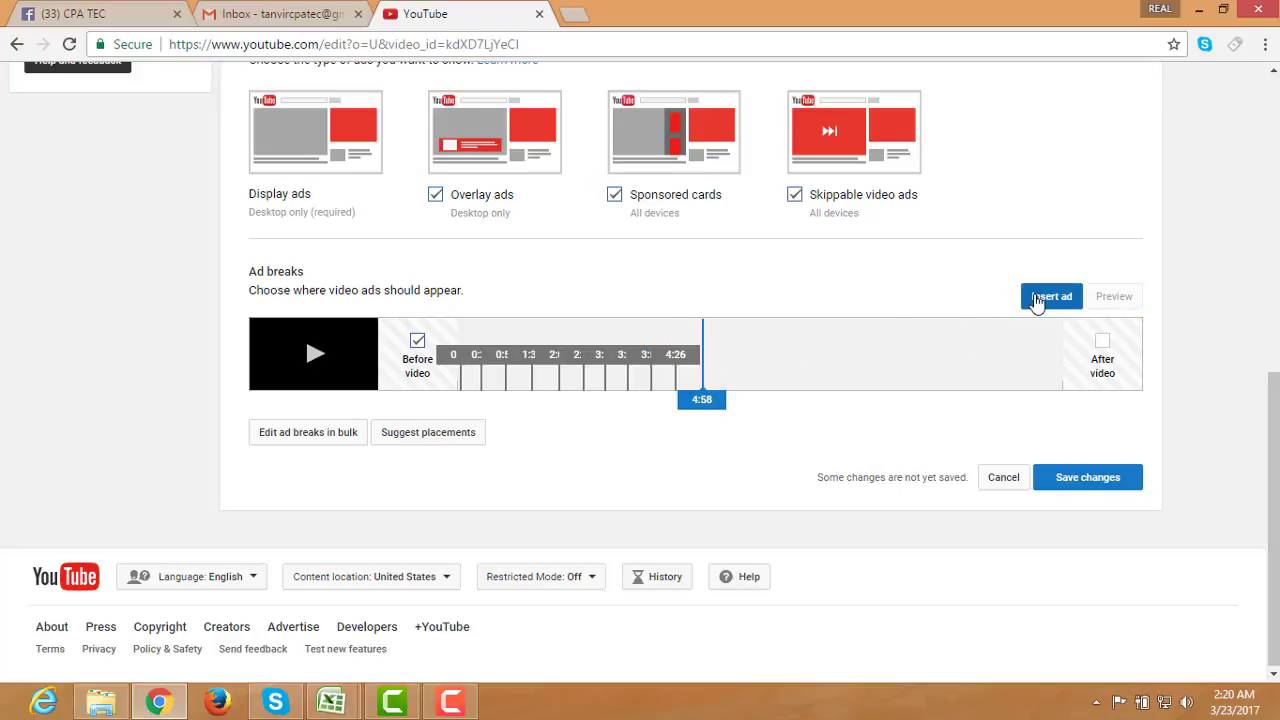
pyautogui.click(1037, 297)
pyautogui.click(697, 358)
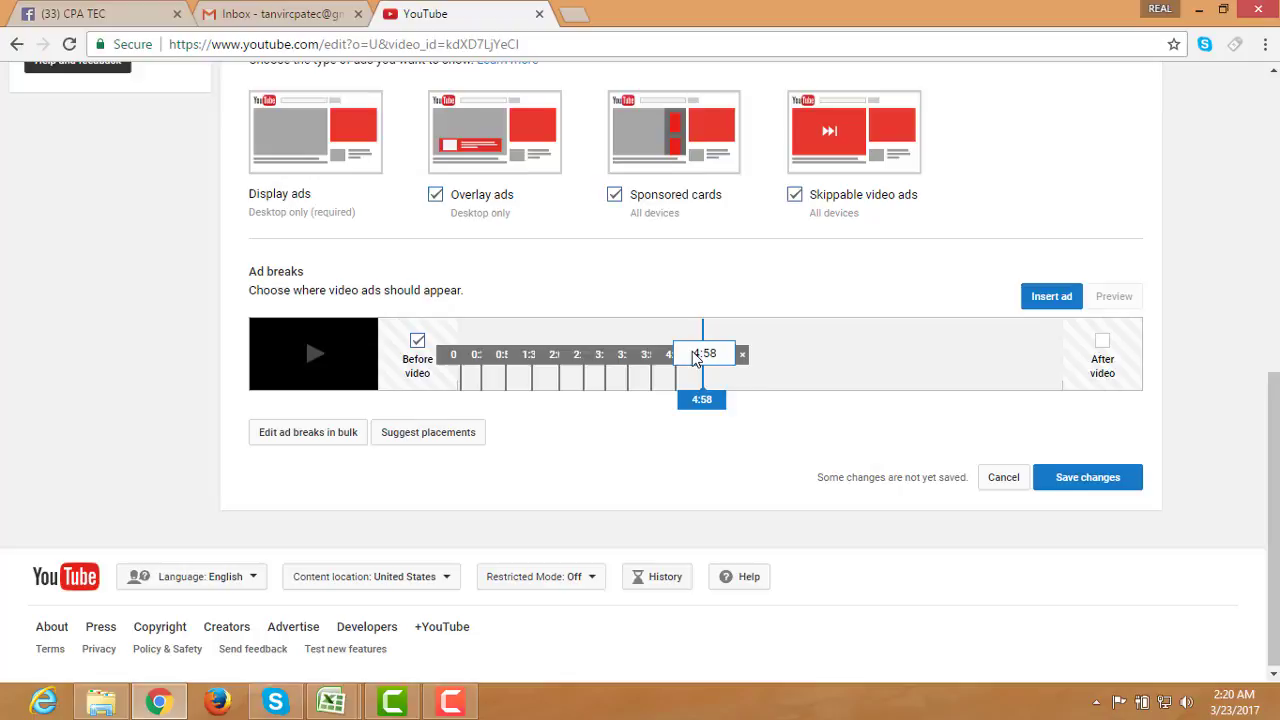
pyautogui.click(732, 392)
pyautogui.click(1024, 300)
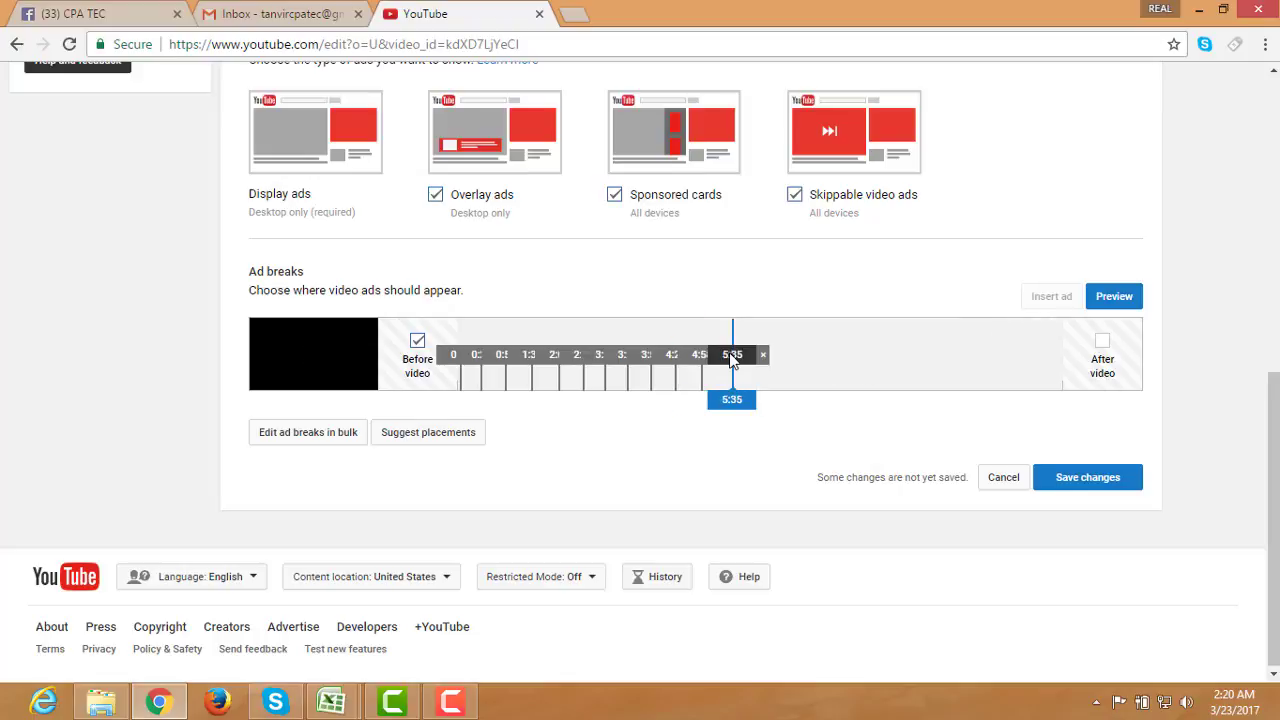
# - Insert ad breaks at about 6:00 and 6:41 on the ad timeline
pyautogui.click(734, 355)
pyautogui.click(815, 377)
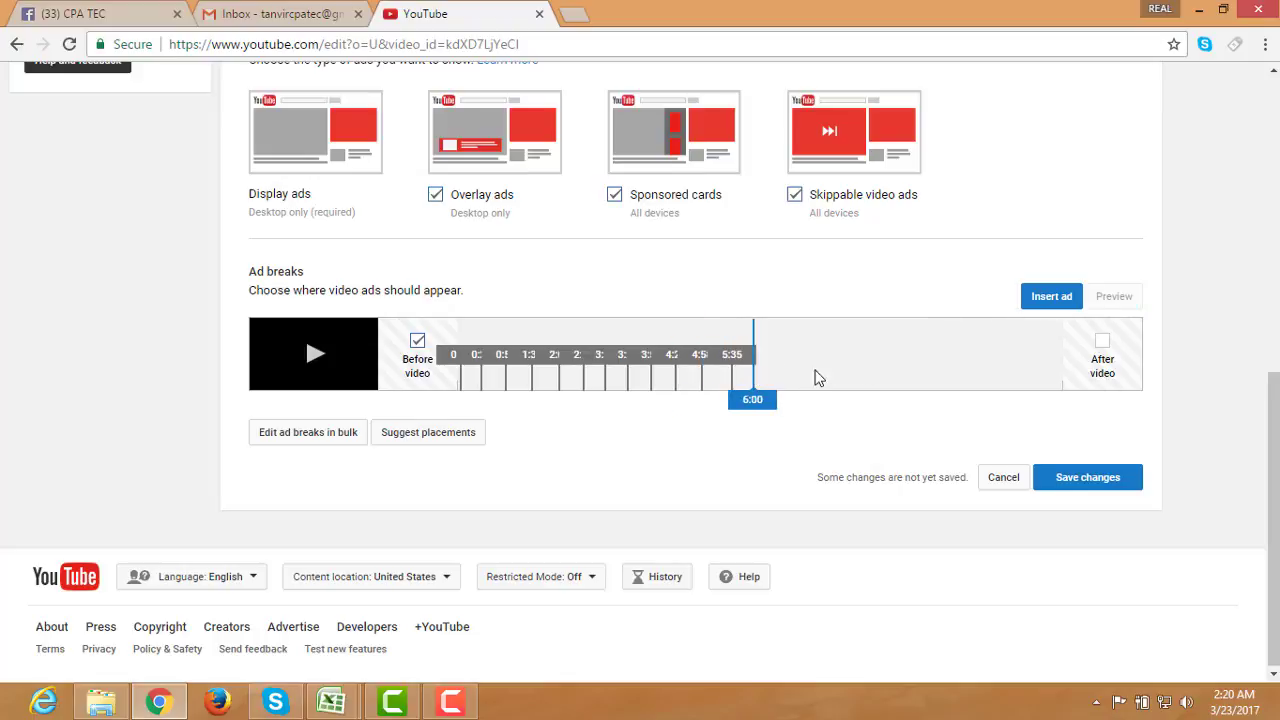
pyautogui.click(1040, 297)
pyautogui.click(765, 356)
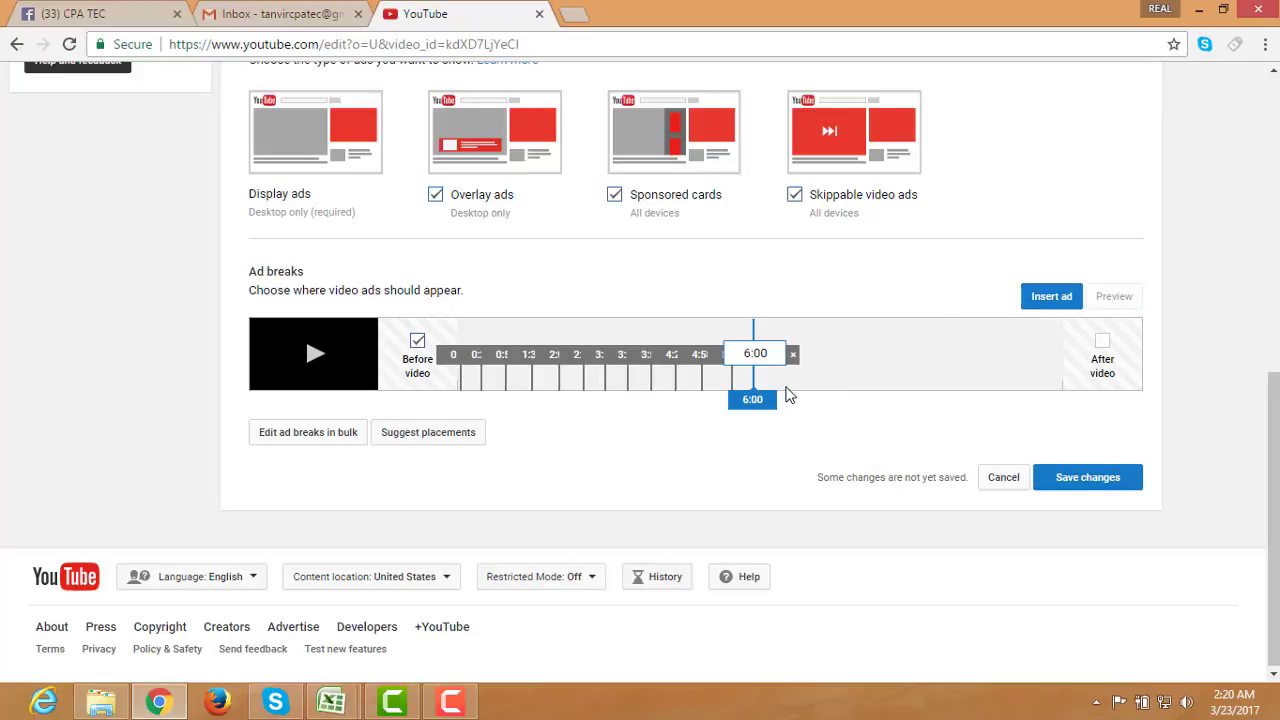
pyautogui.click(786, 395)
pyautogui.click(1028, 302)
# - Insert ad breaks at about 7:23 and 8:01 on the ad timeline
pyautogui.click(792, 358)
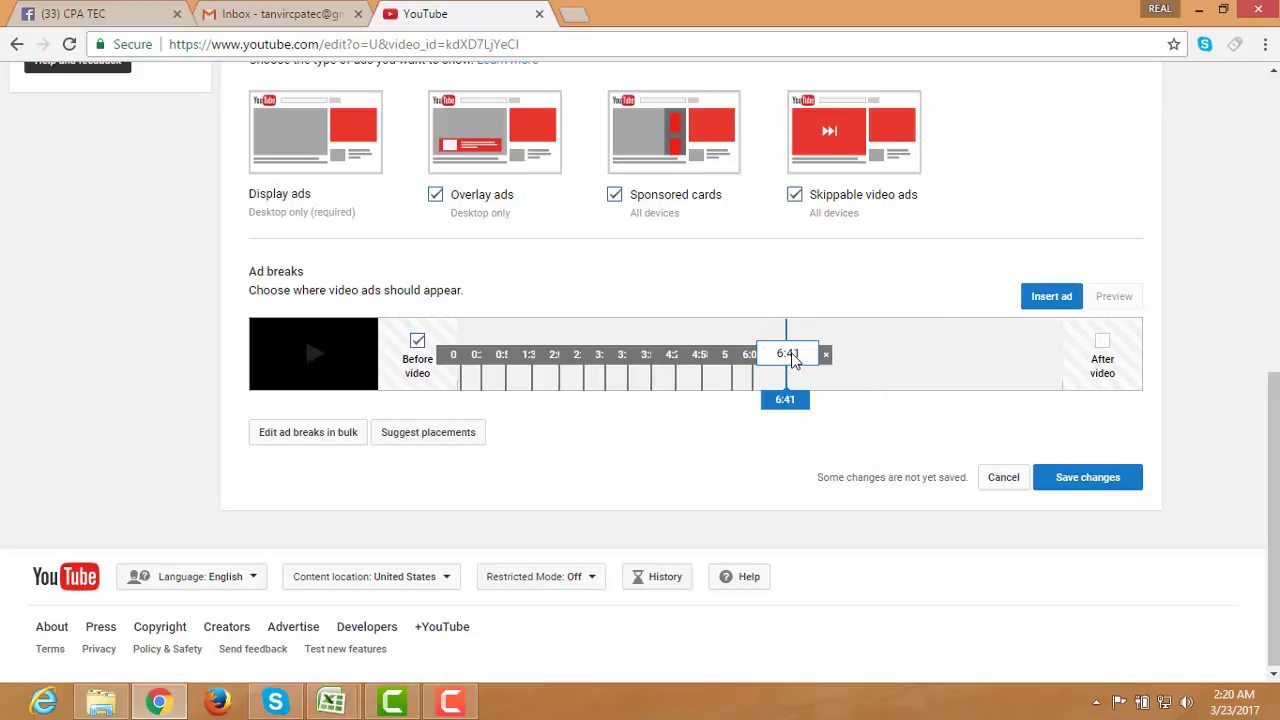
pyautogui.click(822, 395)
pyautogui.click(1031, 303)
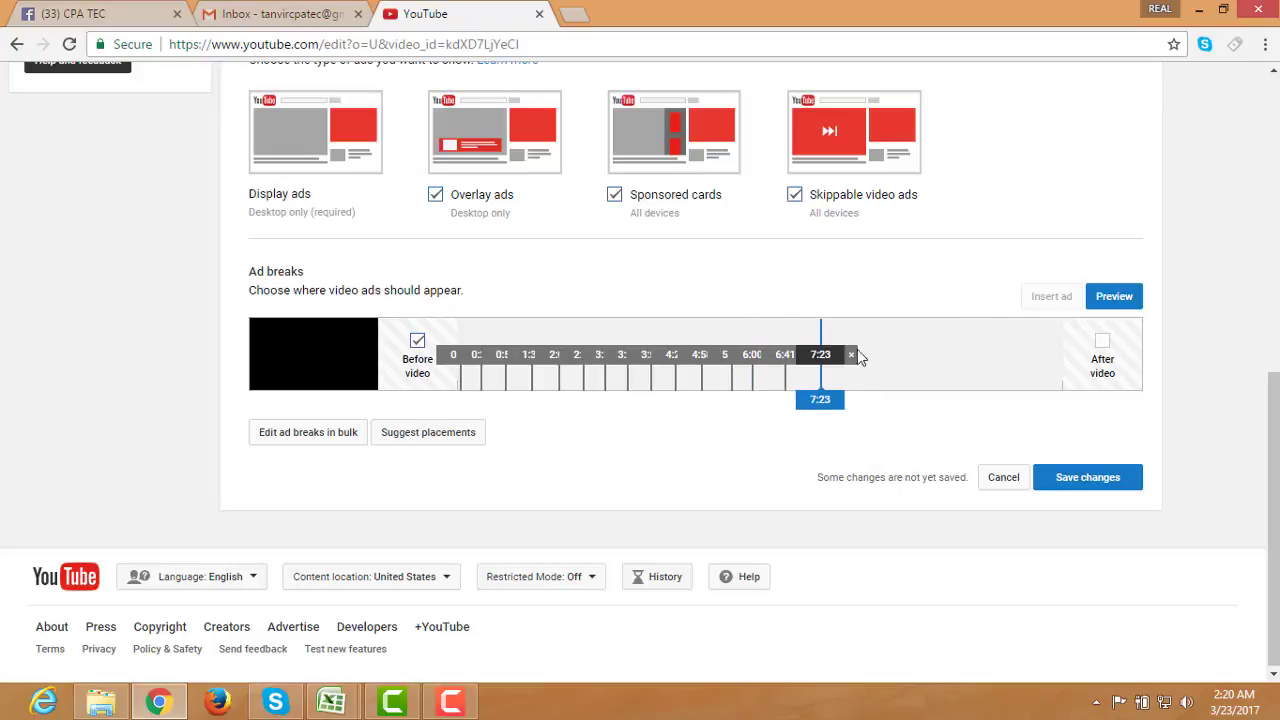
pyautogui.click(848, 360)
pyautogui.click(851, 390)
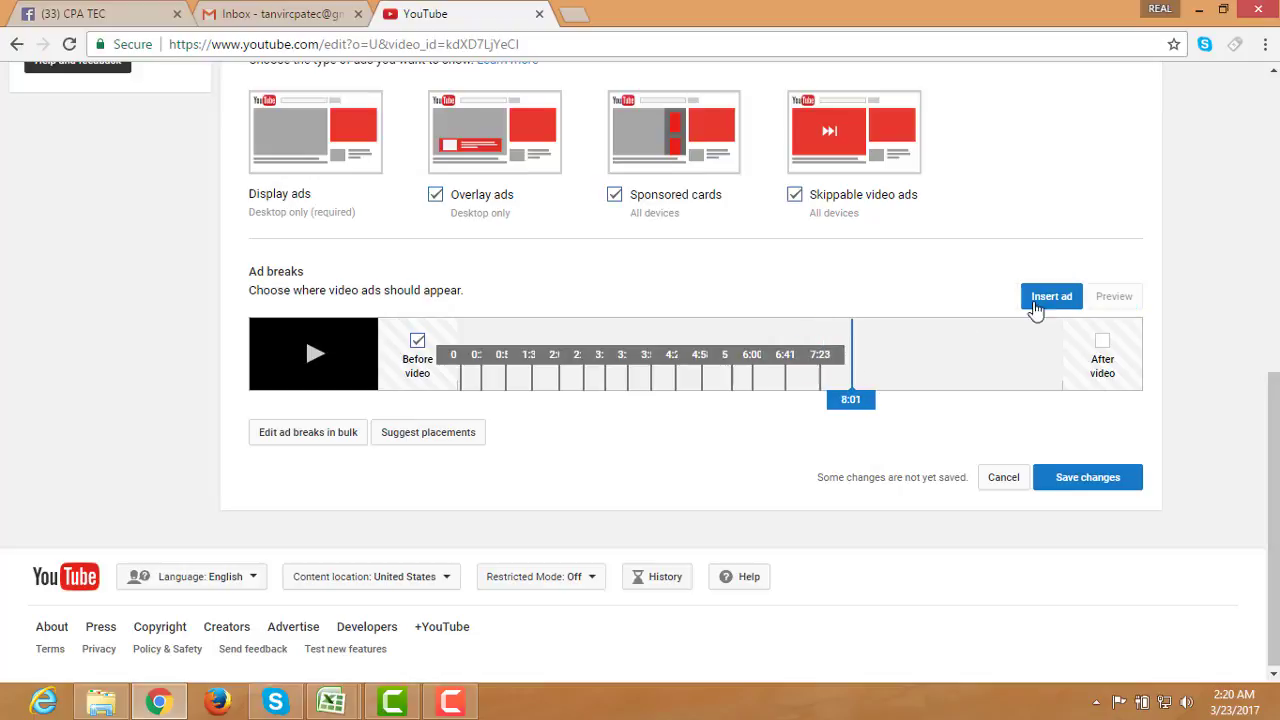
pyautogui.click(1037, 300)
pyautogui.click(862, 362)
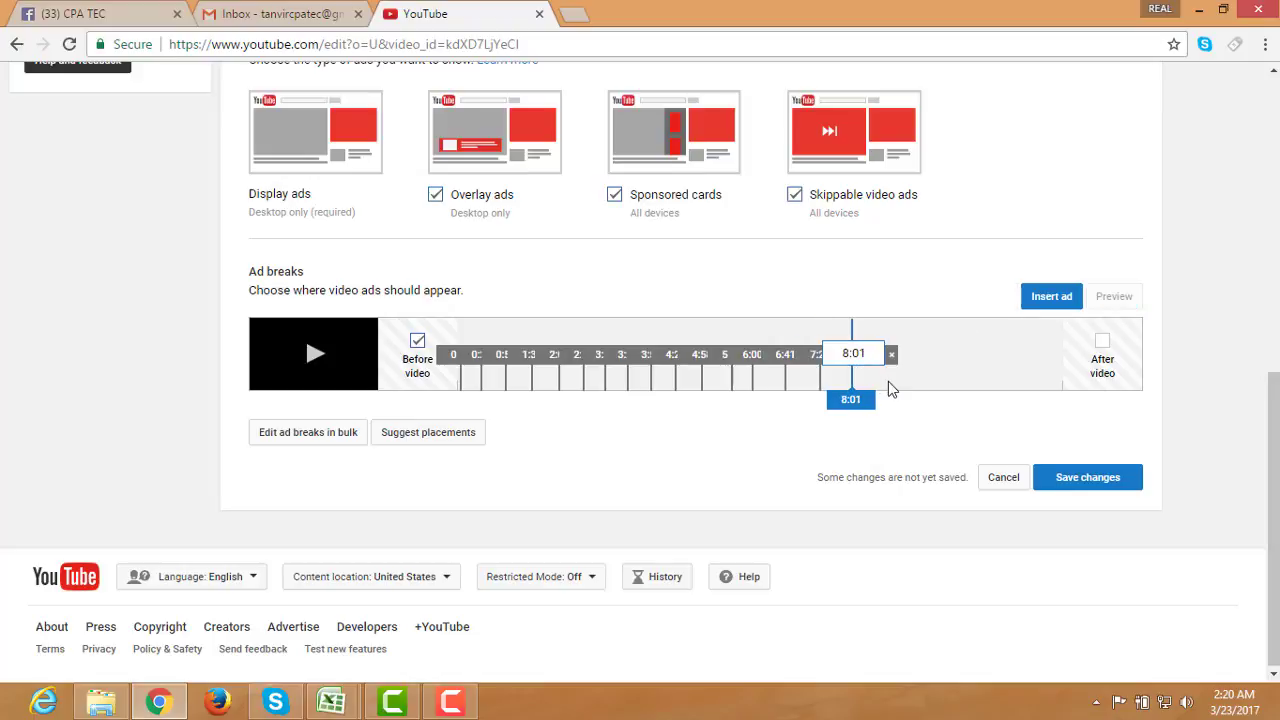
# - Add two further ad breaks at about 8:46 and 10:07 on the timeline
pyautogui.click(888, 381)
pyautogui.click(1040, 297)
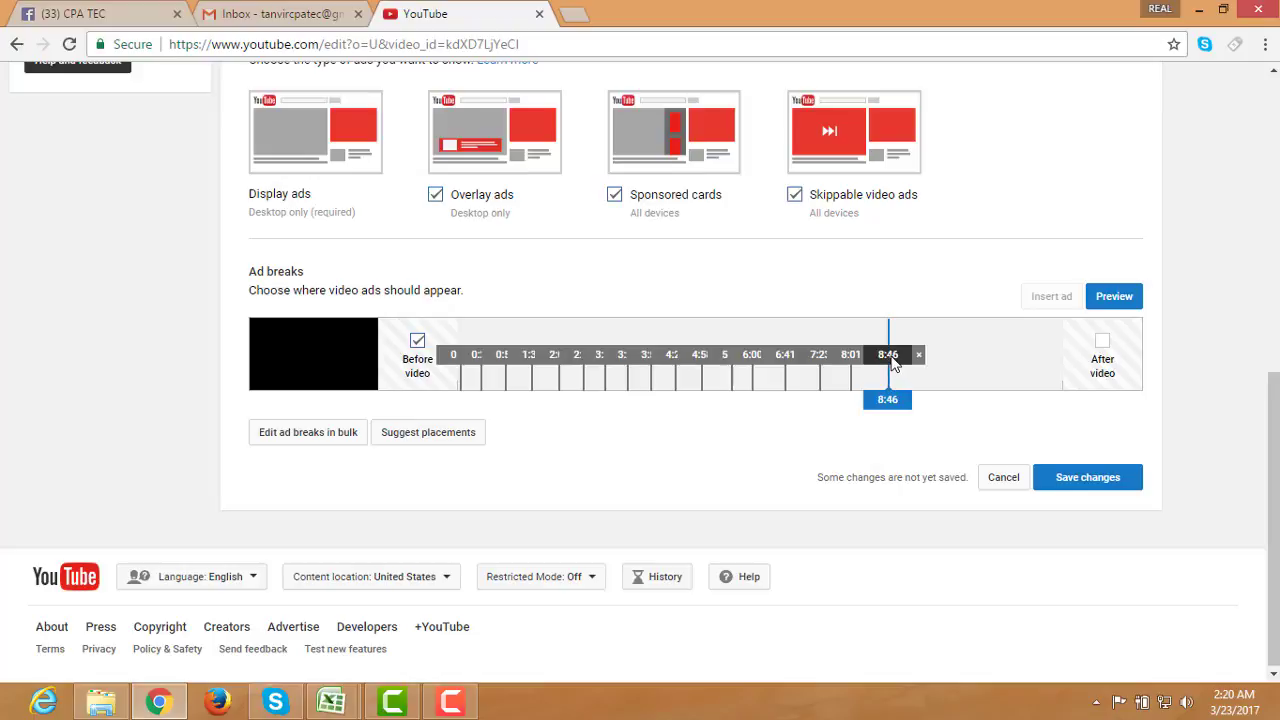
pyautogui.click(891, 360)
pyautogui.click(955, 388)
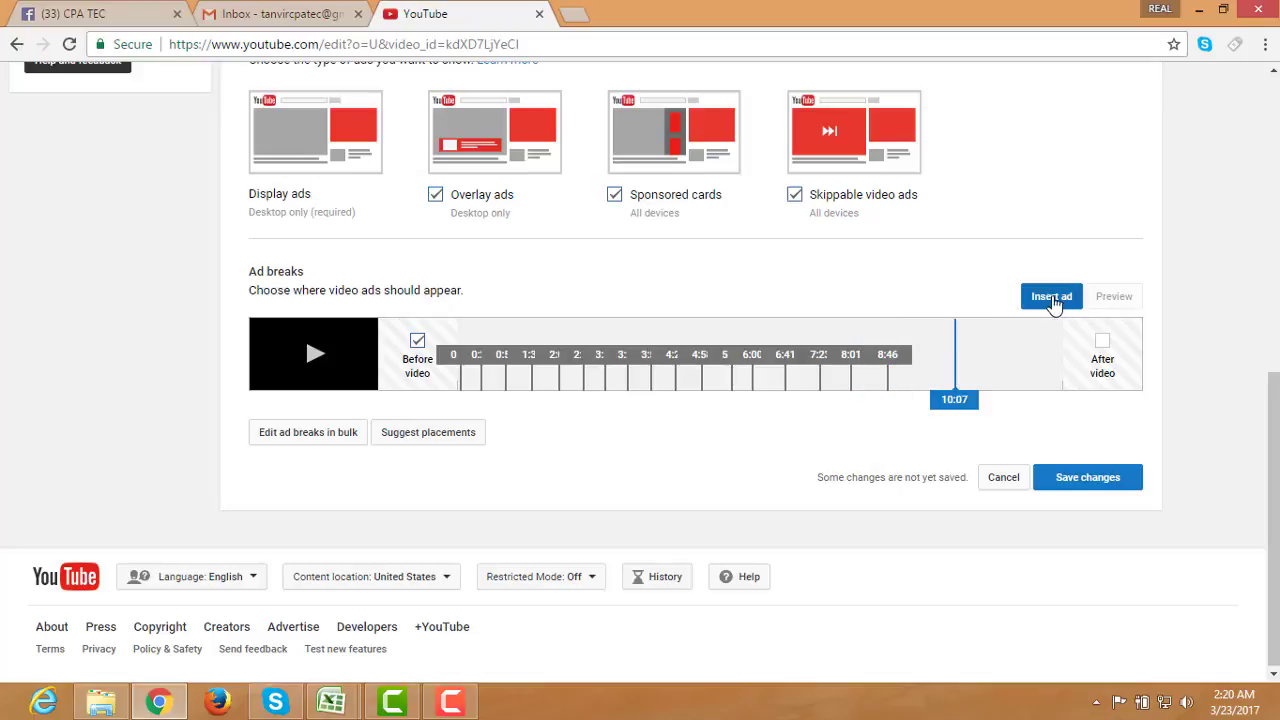
pyautogui.click(1052, 297)
pyautogui.click(953, 358)
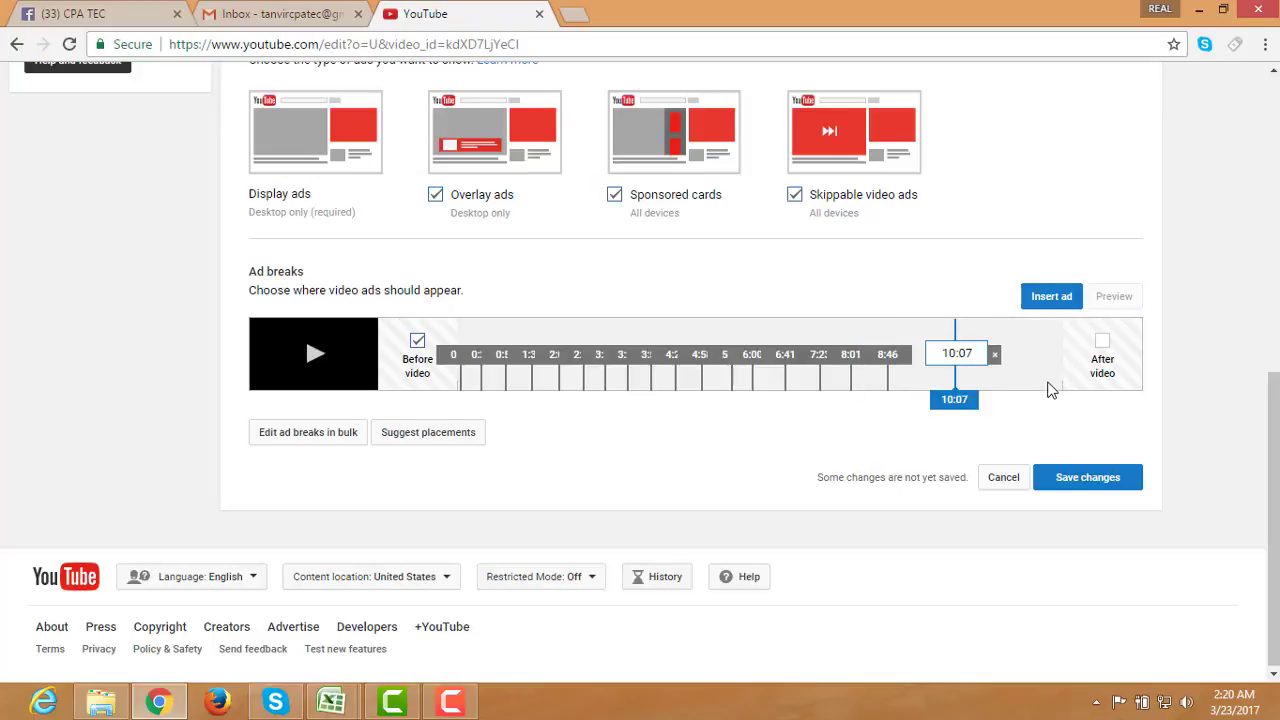
# - Insert the last ad breaks at about 10:58 and 12:08, and save the monetization changes
pyautogui.click(997, 392)
pyautogui.click(1058, 300)
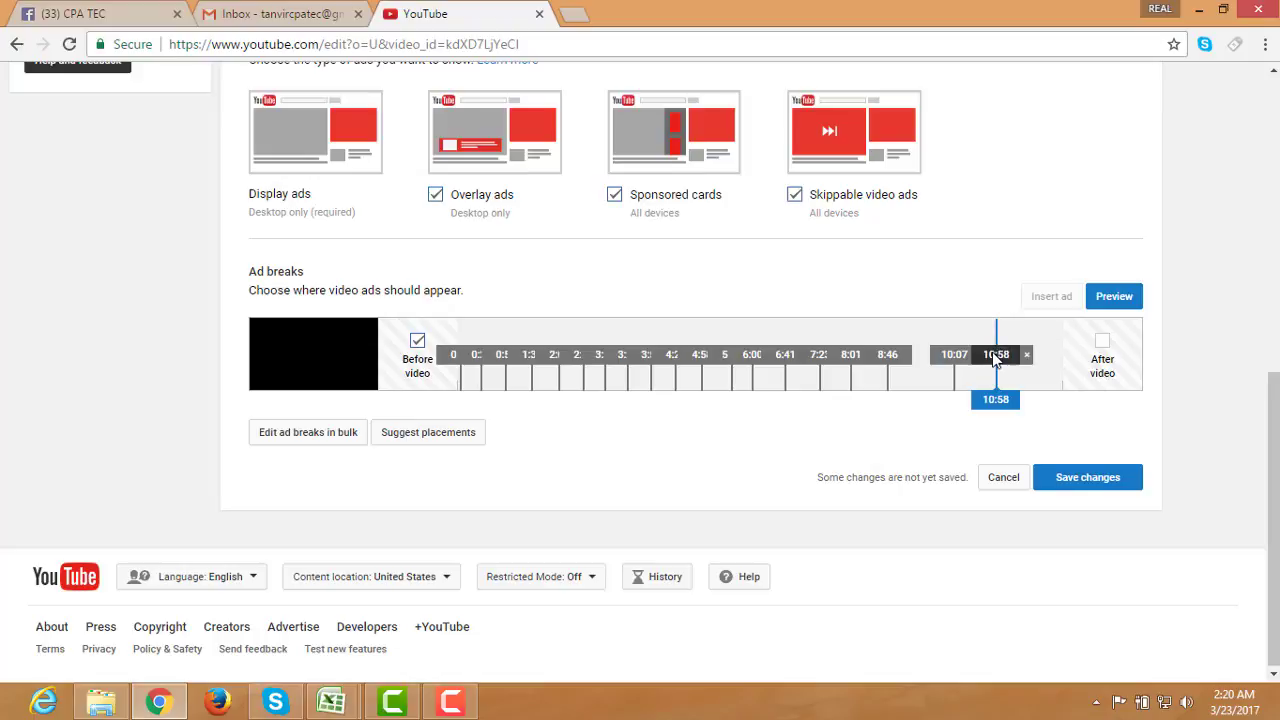
pyautogui.click(990, 354)
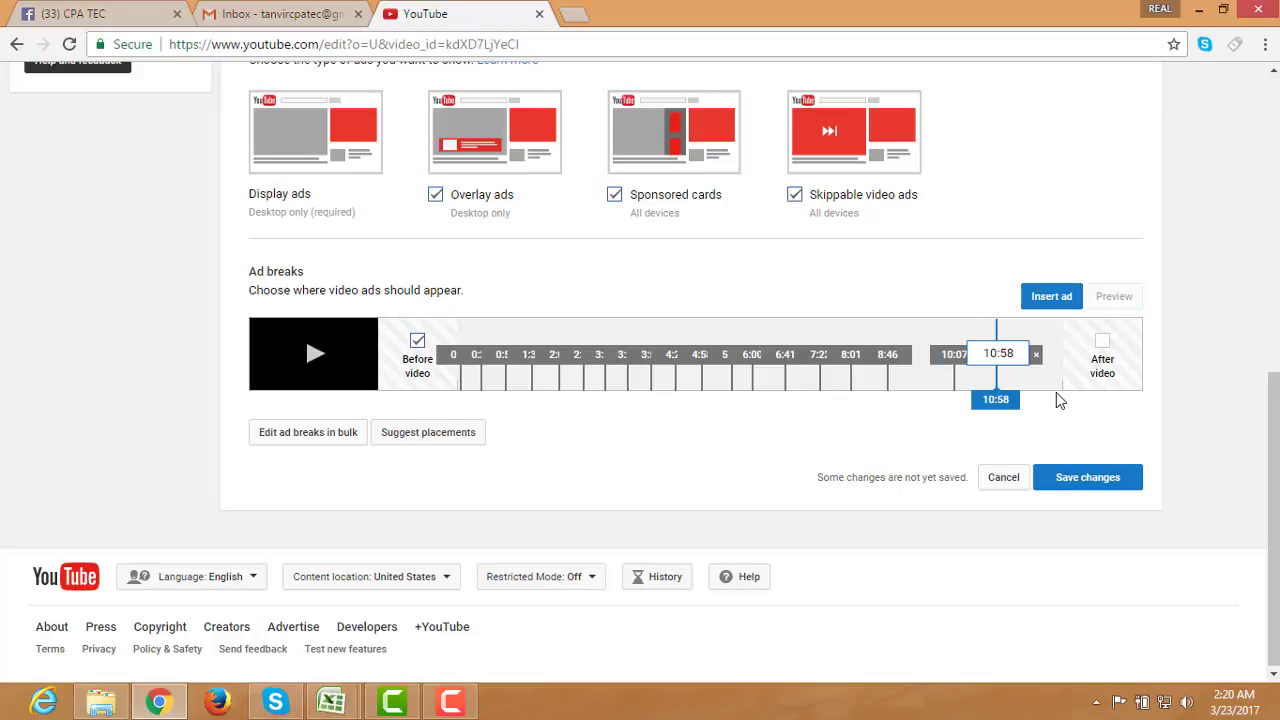
pyautogui.click(1054, 298)
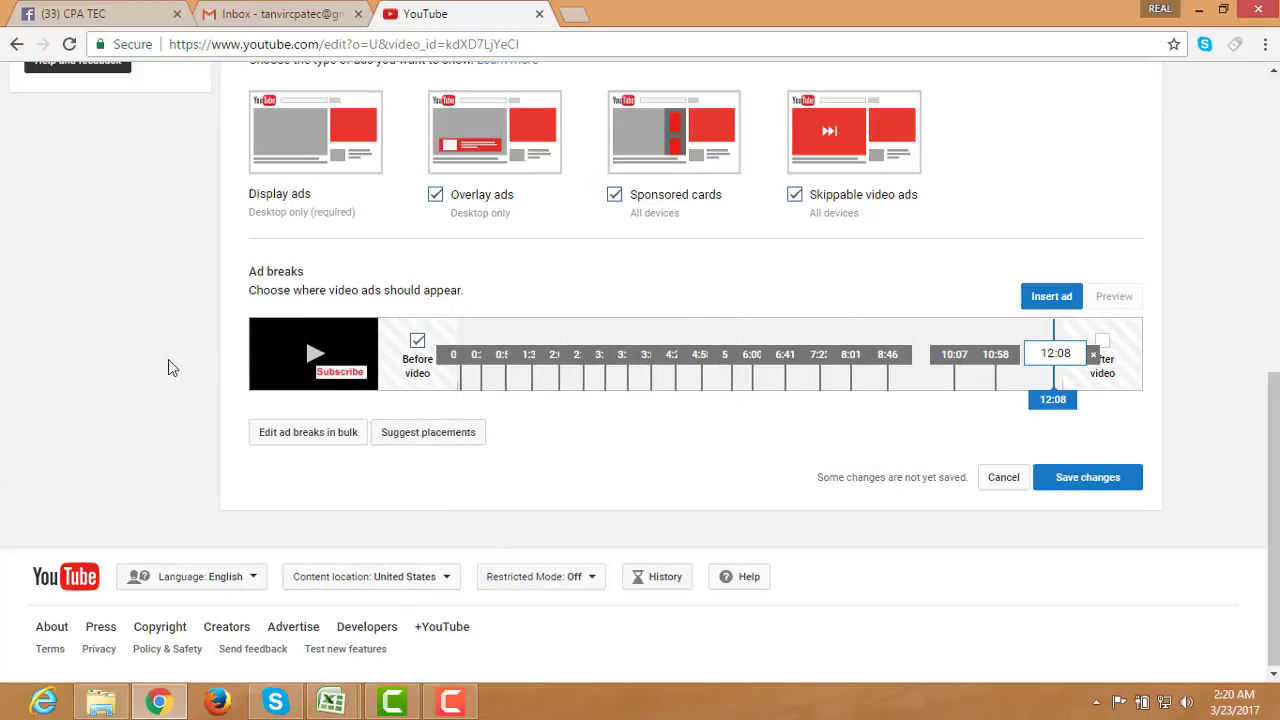
pyautogui.click(1100, 481)
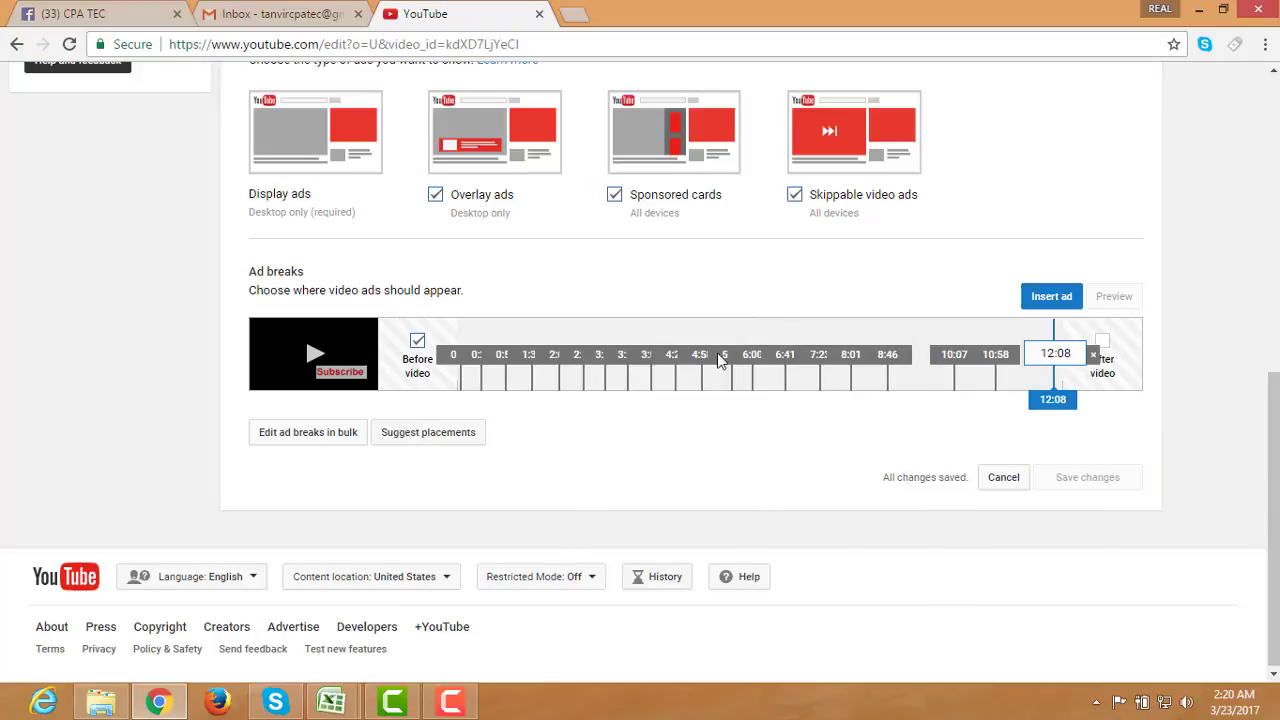
# - Open the End screen & Annotations editor for this video
pyautogui.scroll(6, 931, 411)
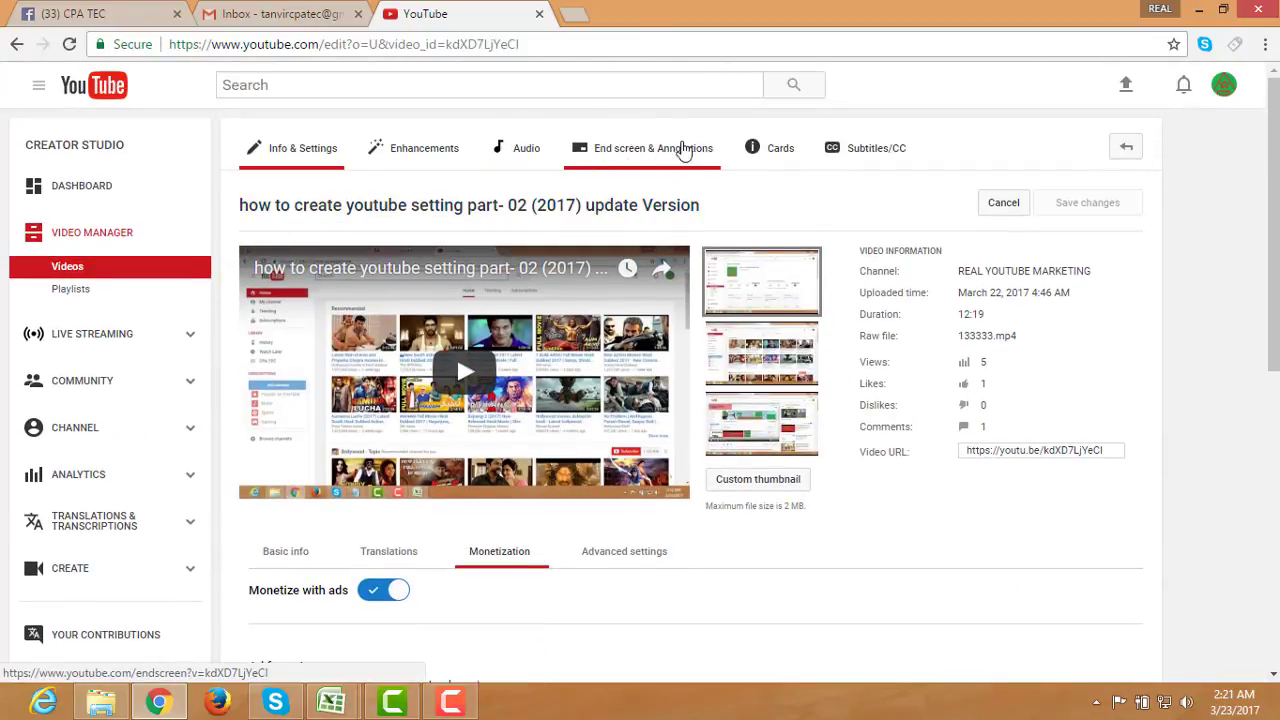
pyautogui.click(676, 156)
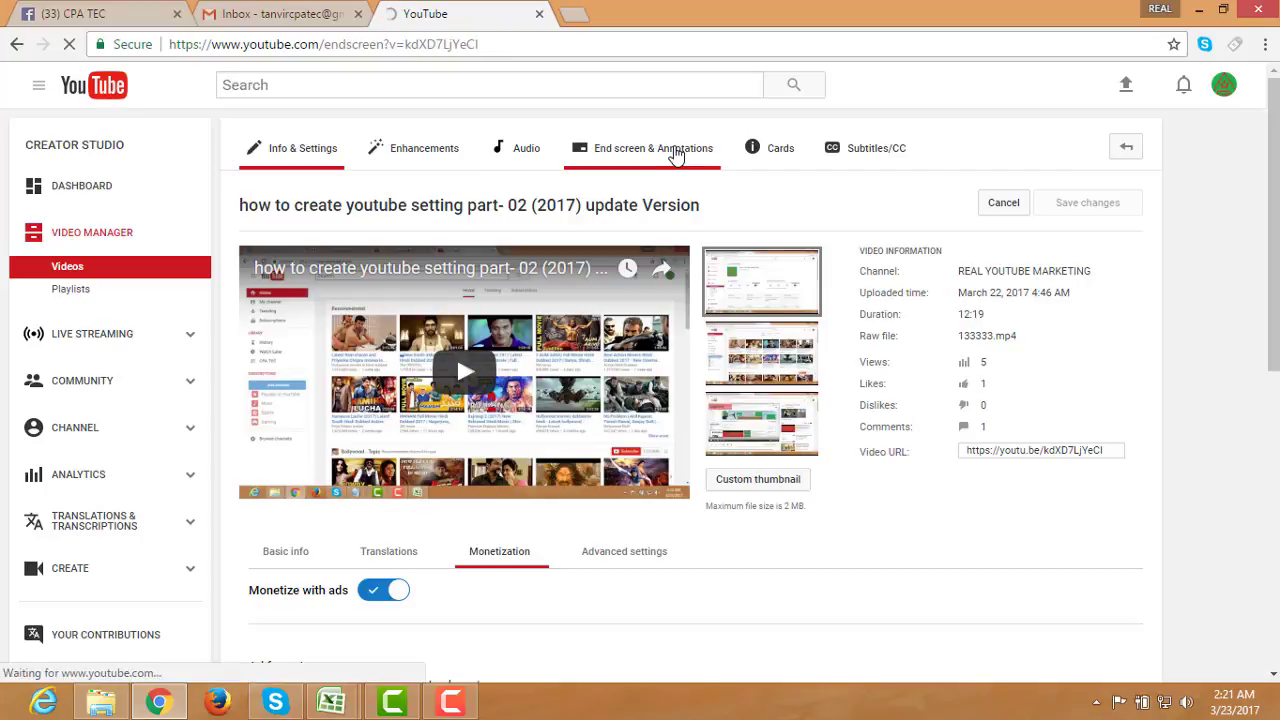
pyautogui.scroll(-3, 517, 345)
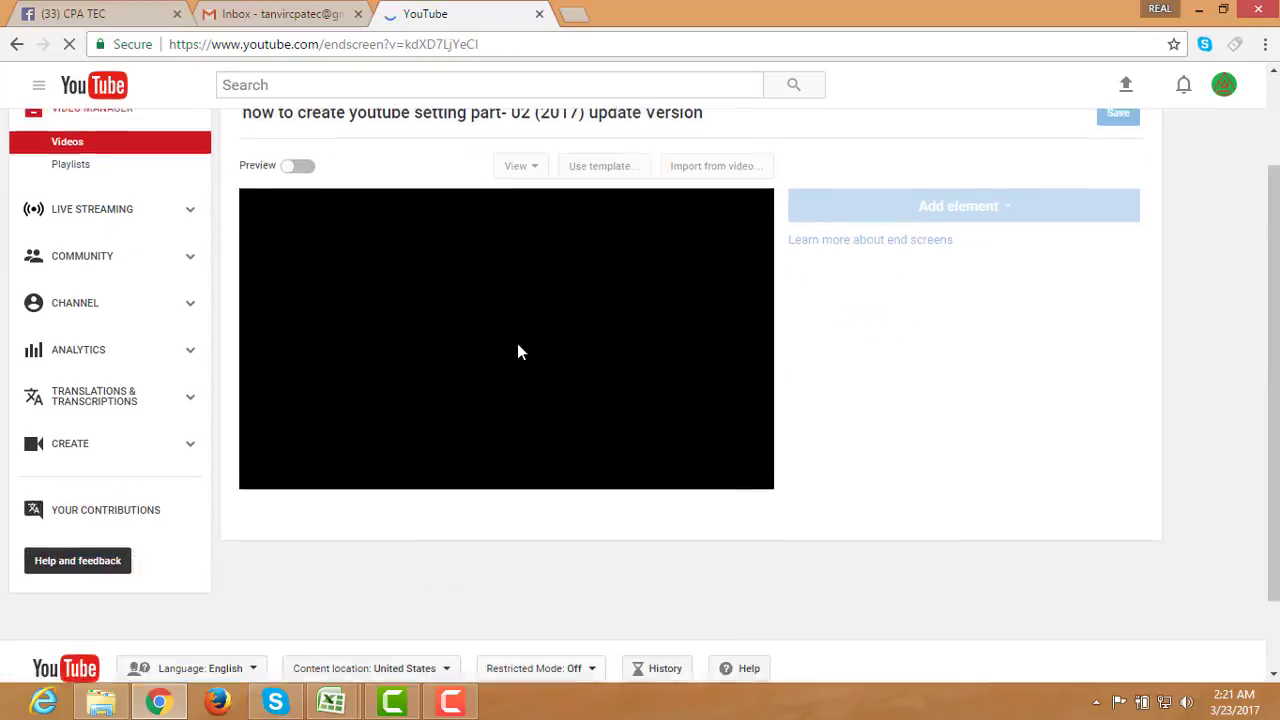
pyautogui.scroll(2, 614, 312)
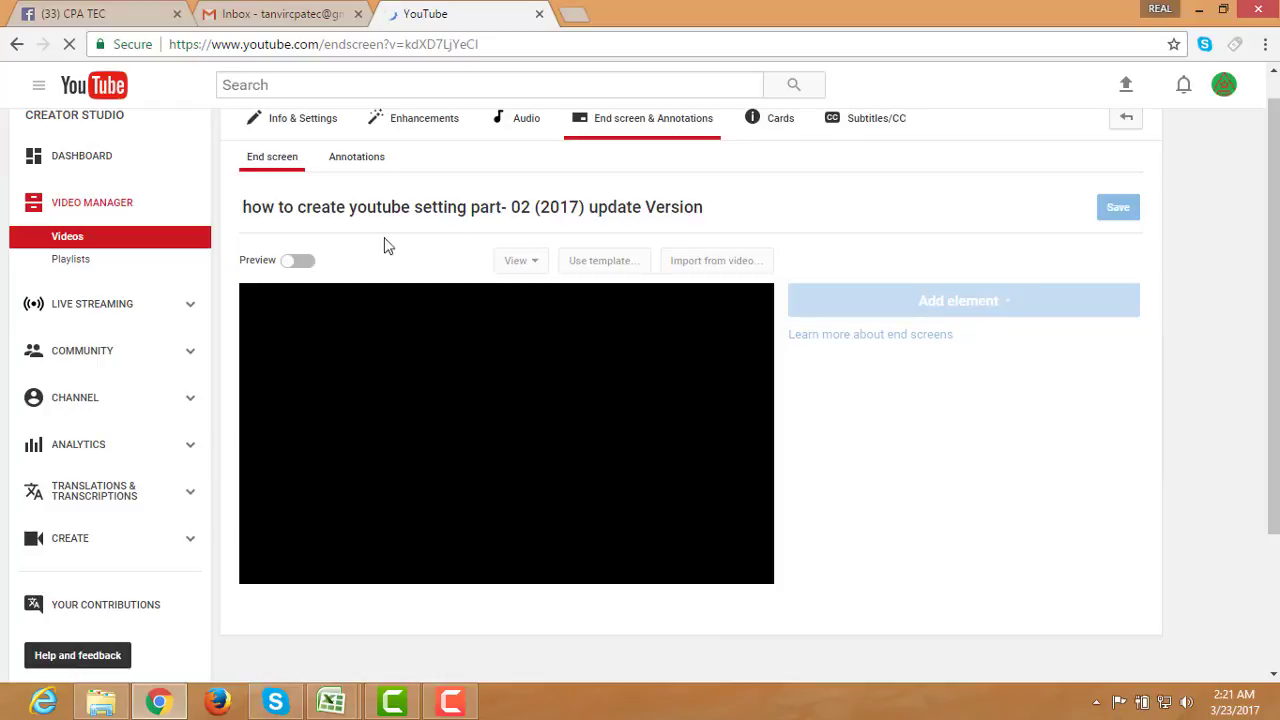
# - Switch to the video's annotations and continue past the discontinuation notice to the annotation editor
pyautogui.click(367, 170)
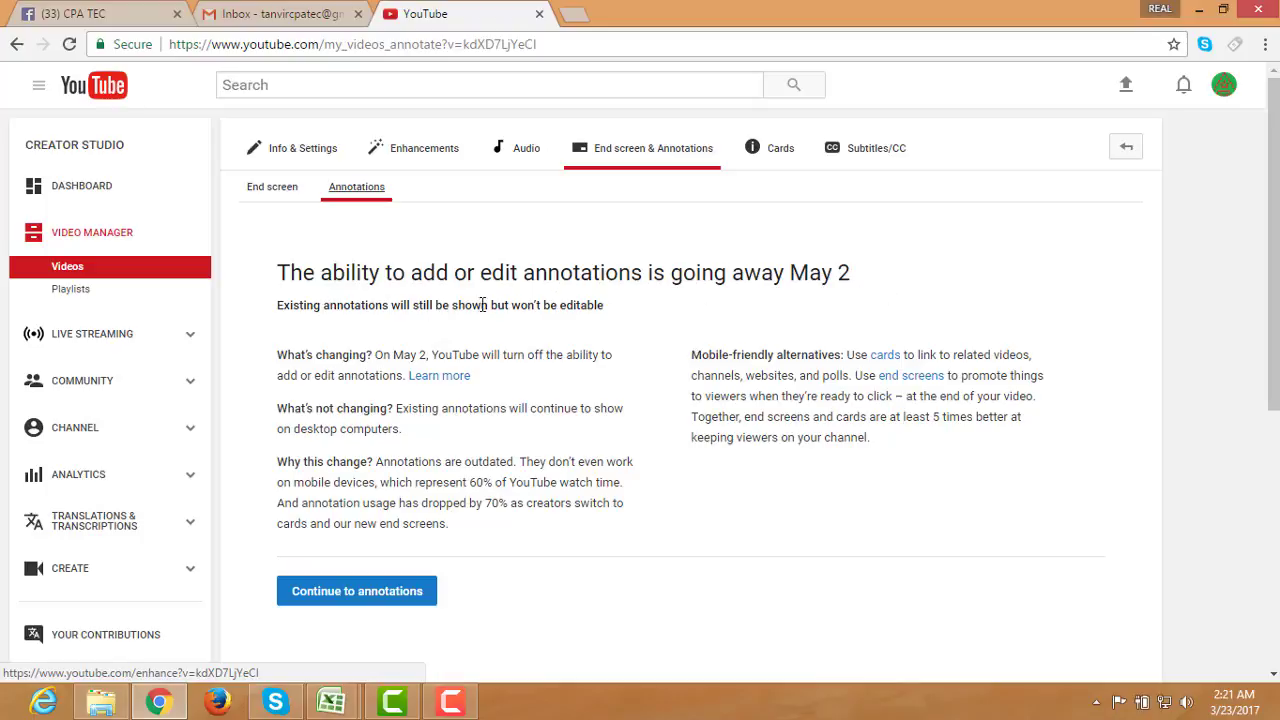
pyautogui.click(16, 44)
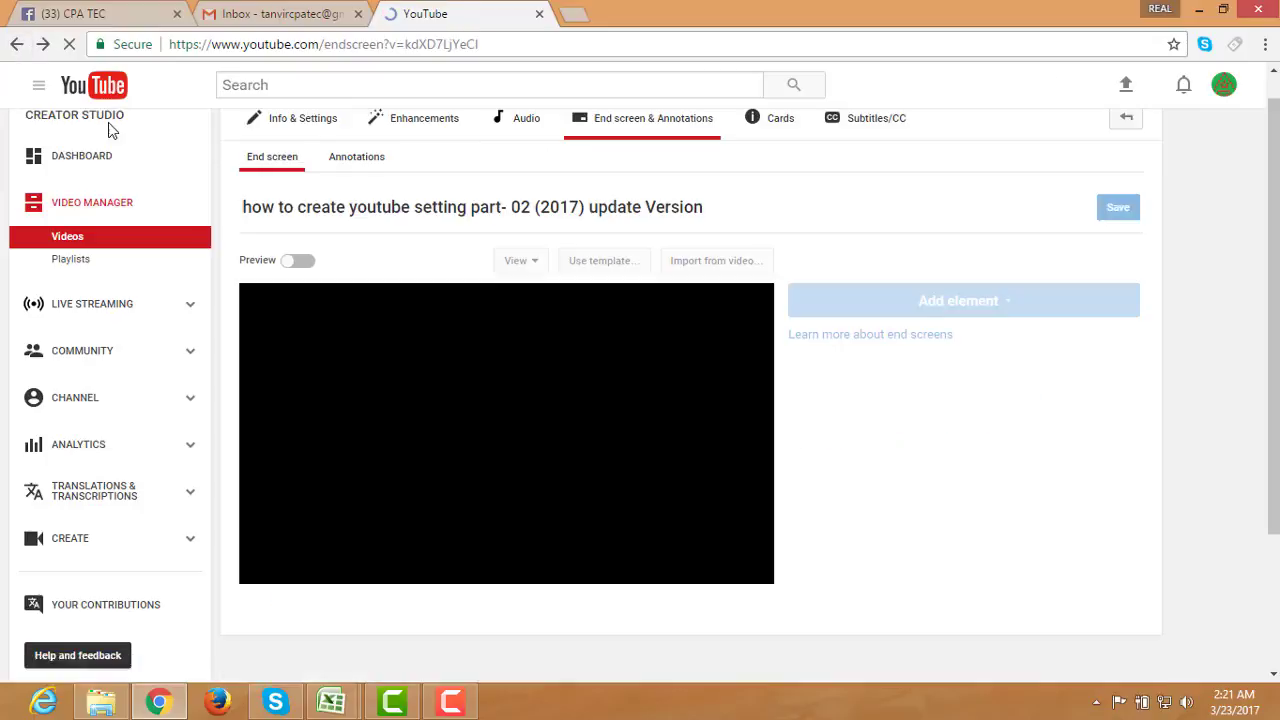
pyautogui.click(350, 157)
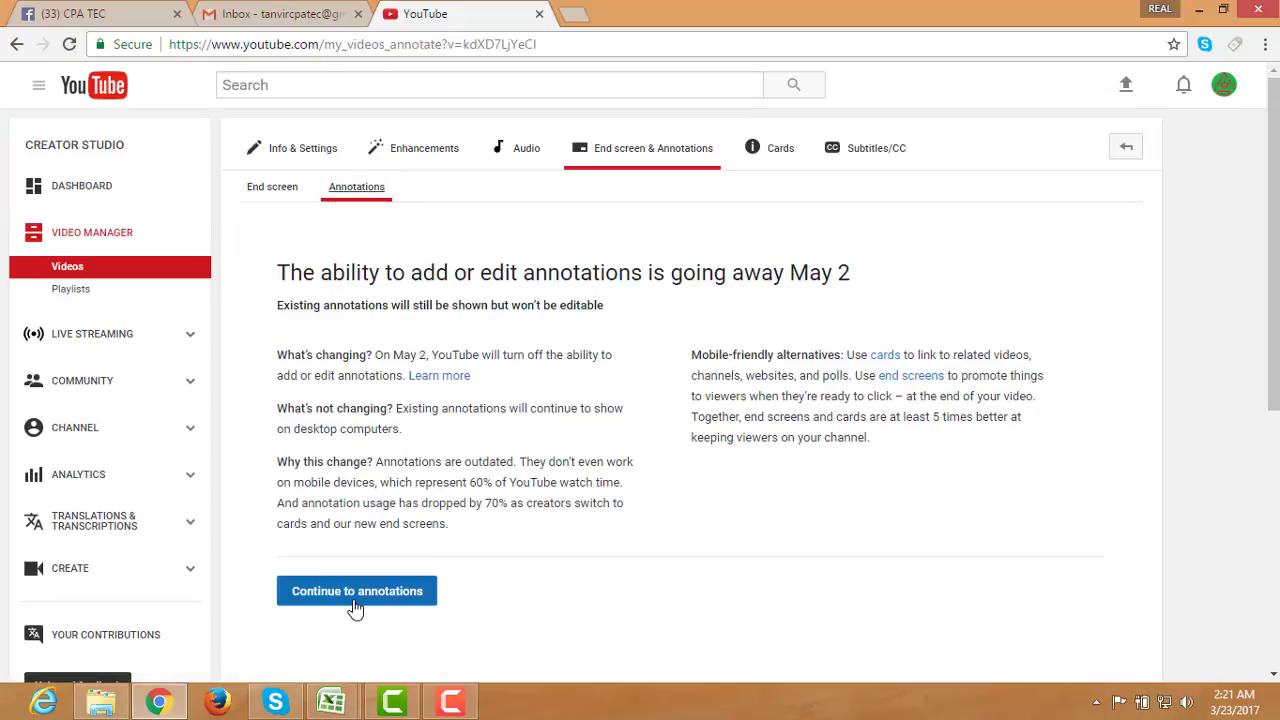
pyautogui.click(428, 591)
# - Dismiss the notice banner in the annotation editor and pause the video at about 0:01
pyautogui.scroll(-1, 790, 415)
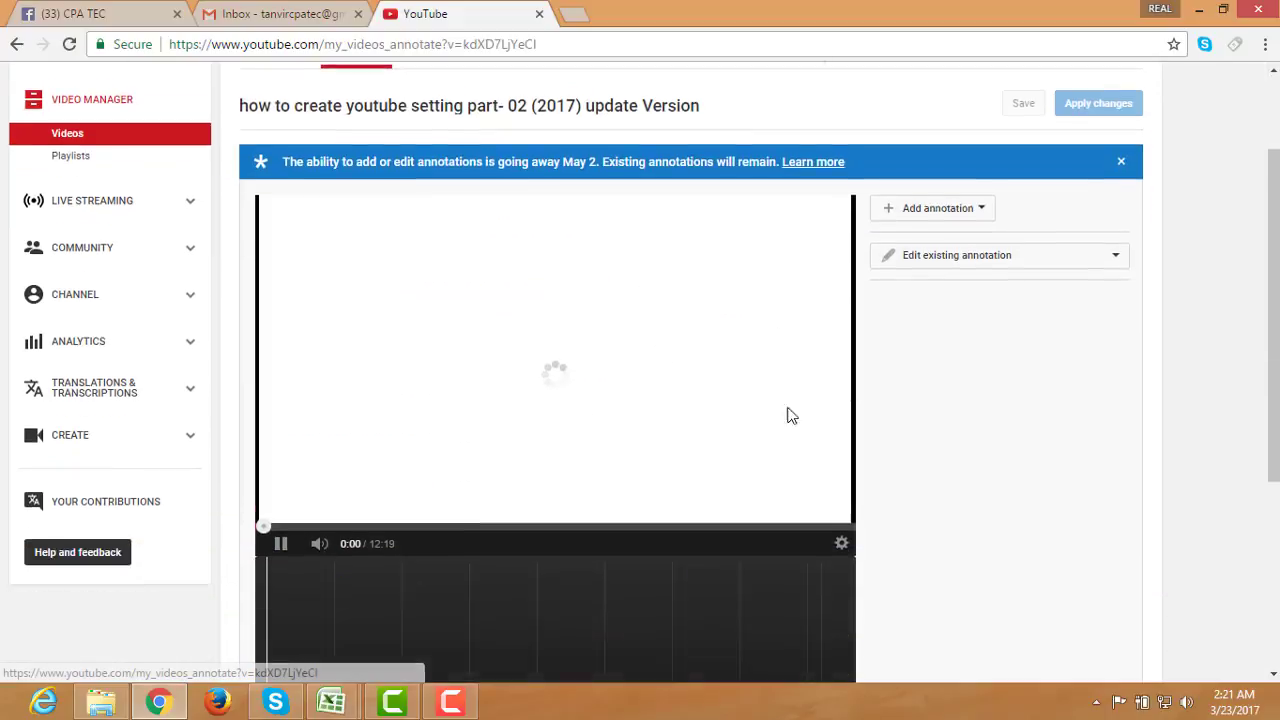
pyautogui.scroll(-1, 790, 415)
pyautogui.click(1122, 108)
pyautogui.scroll(-2, 500, 400)
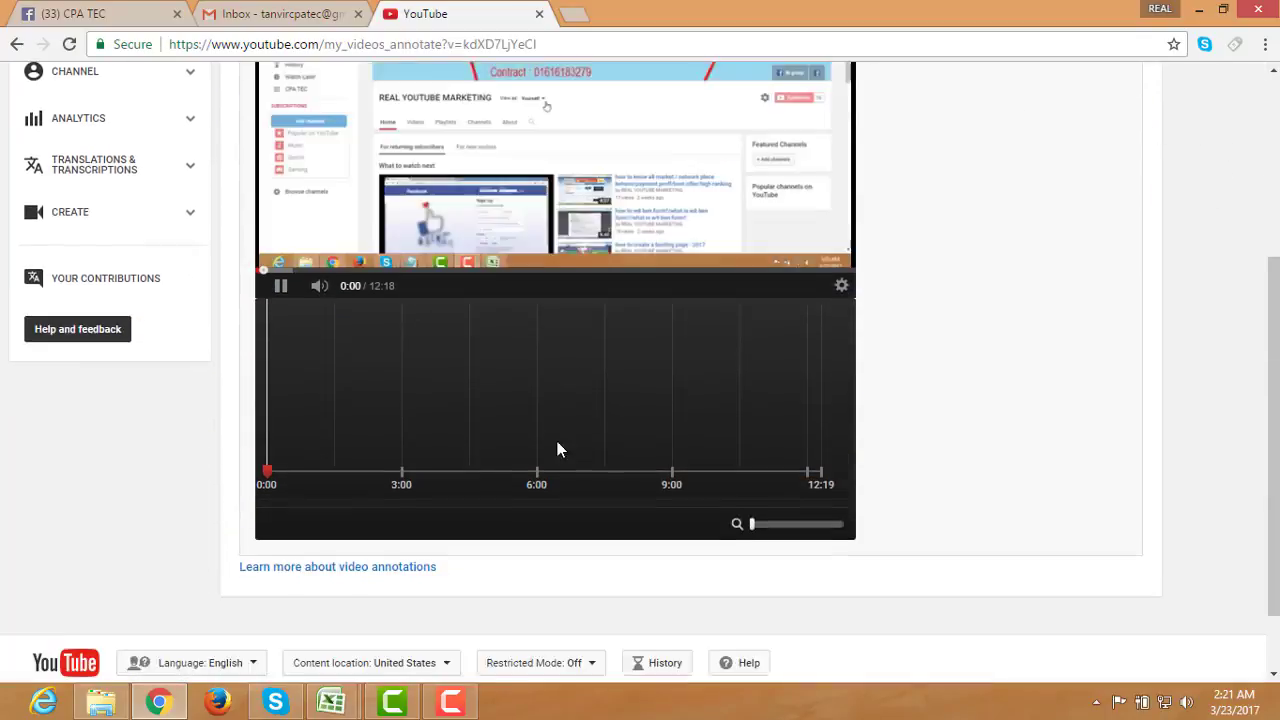
pyautogui.click(290, 270)
pyautogui.scroll(3, 514, 330)
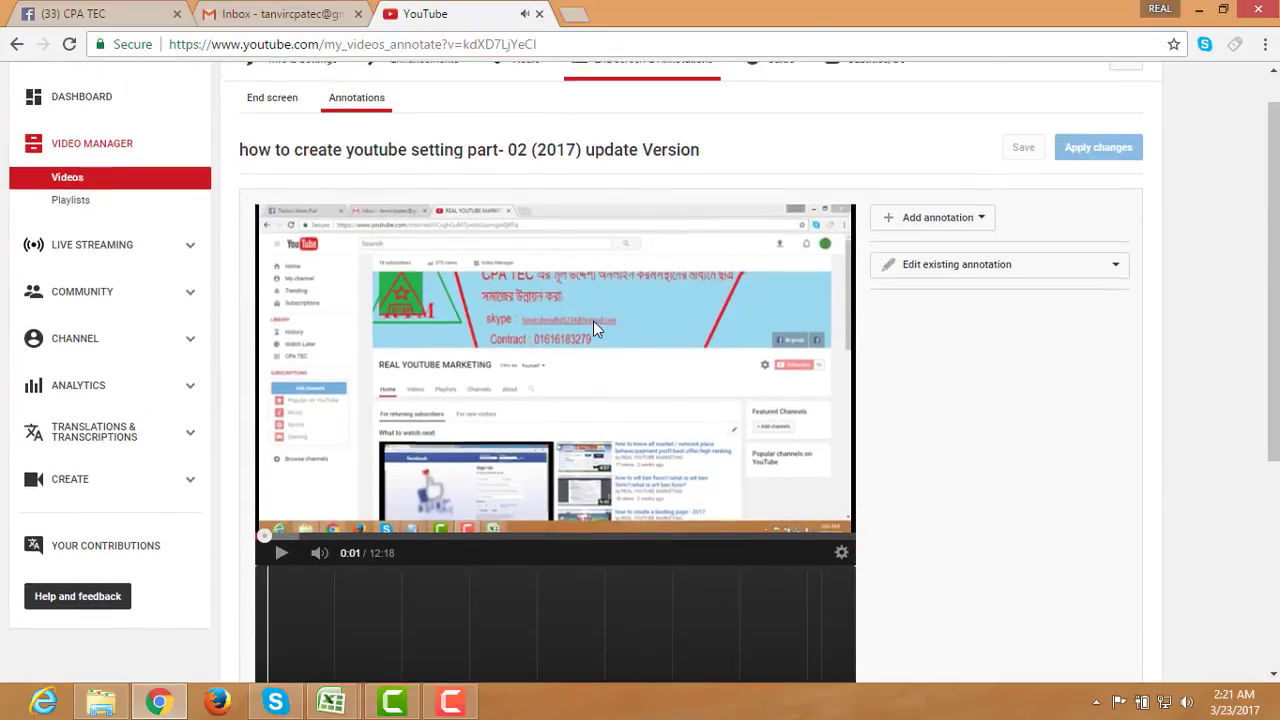
# - Add a speech bubble annotation at about 0:01 with the text "Subscribe"
pyautogui.scroll(1, 593, 321)
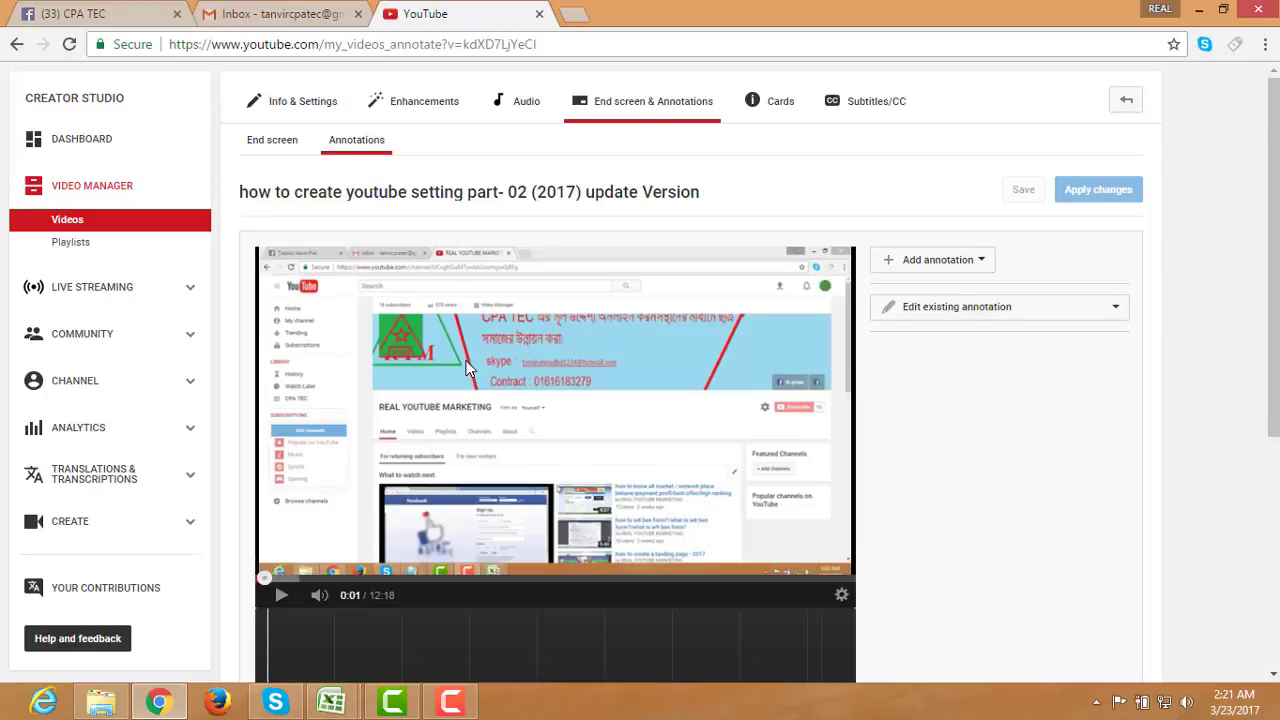
pyautogui.scroll(-3, 466, 366)
pyautogui.scroll(3, 466, 366)
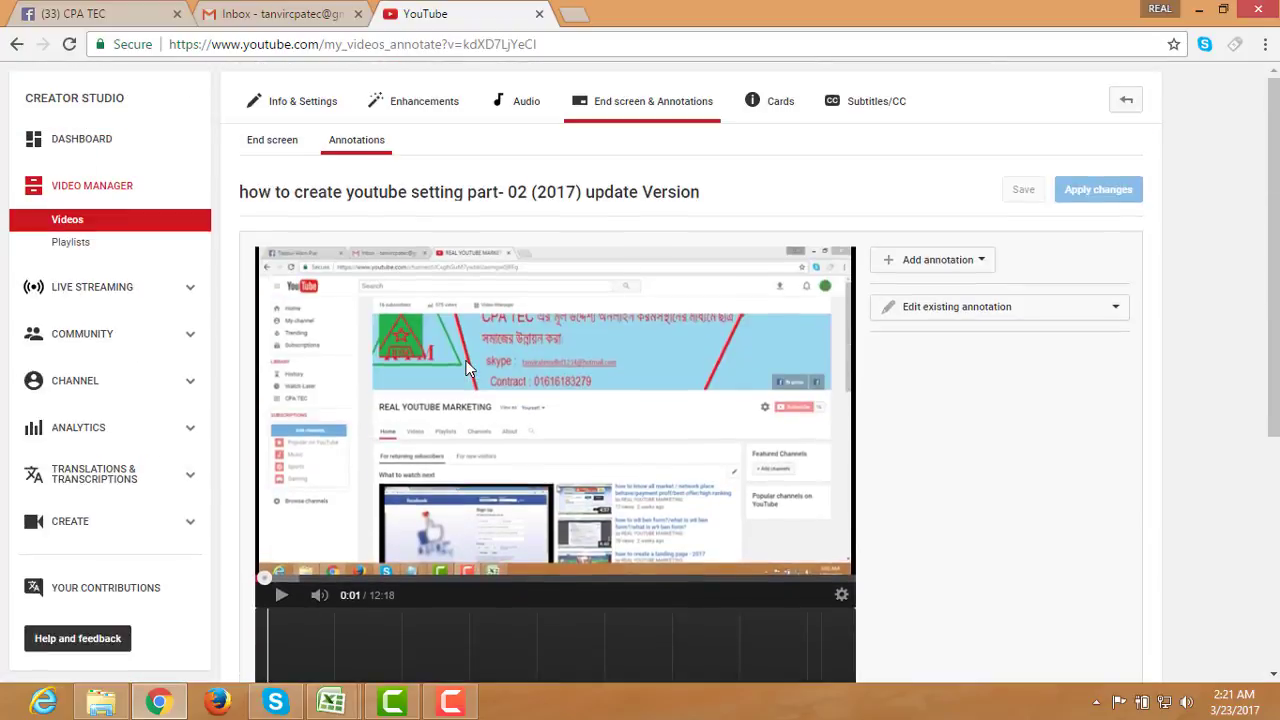
pyautogui.click(940, 261)
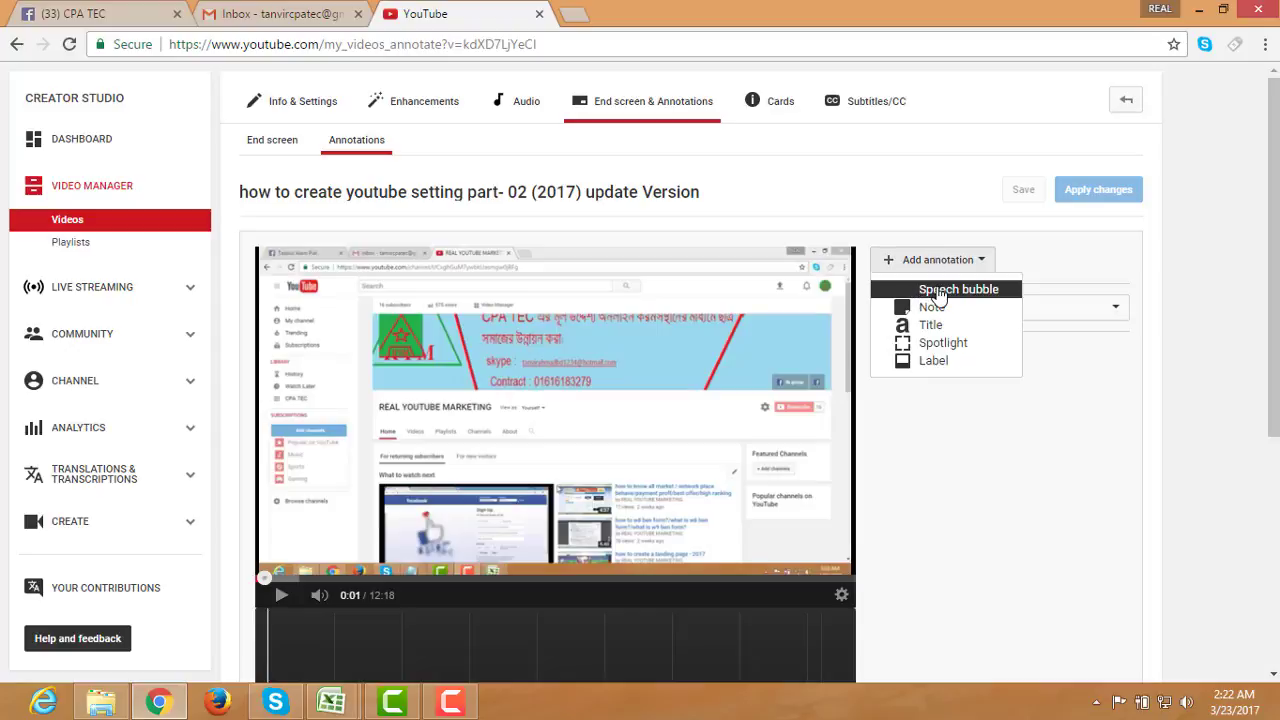
pyautogui.click(940, 292)
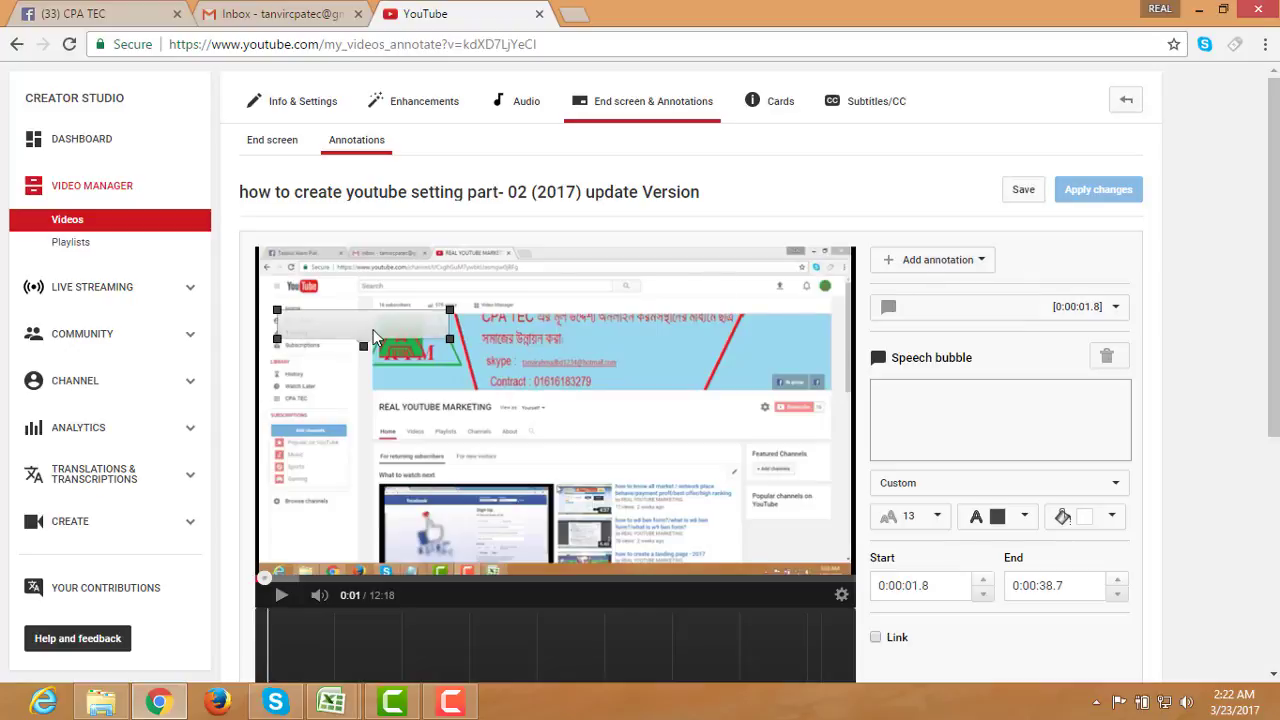
pyautogui.click(922, 398)
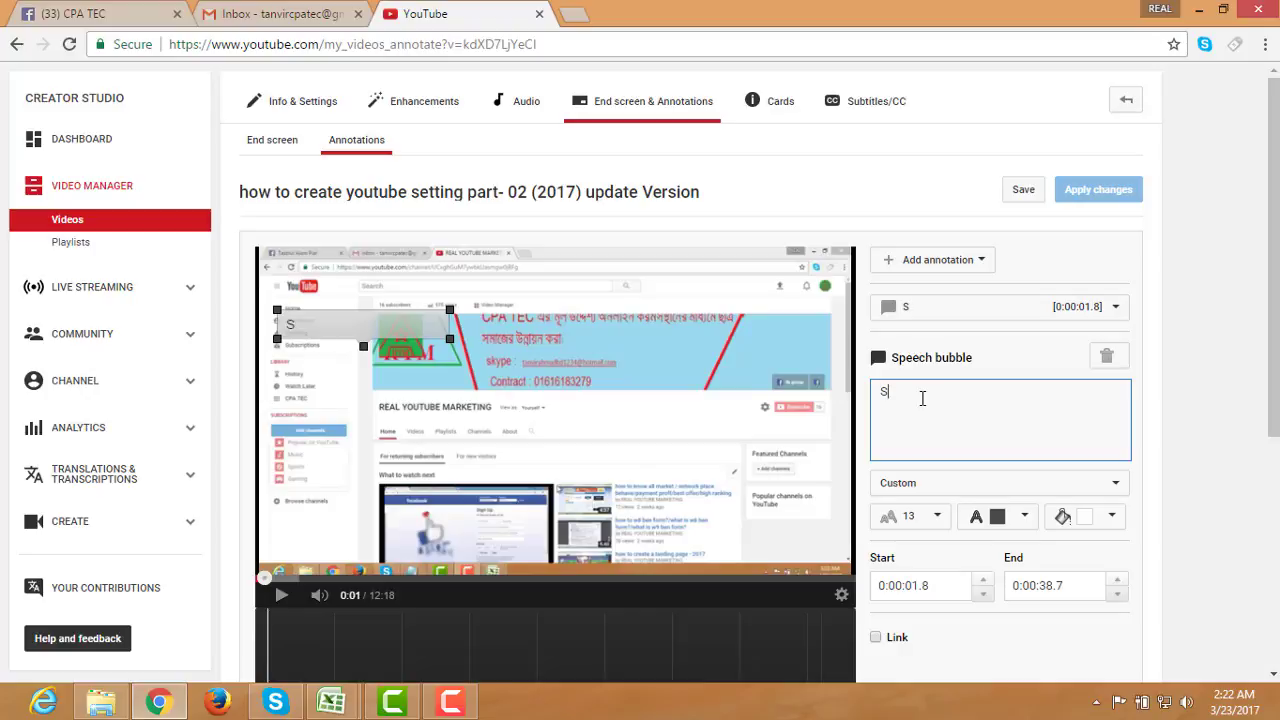
pyautogui.write('Subscribe')
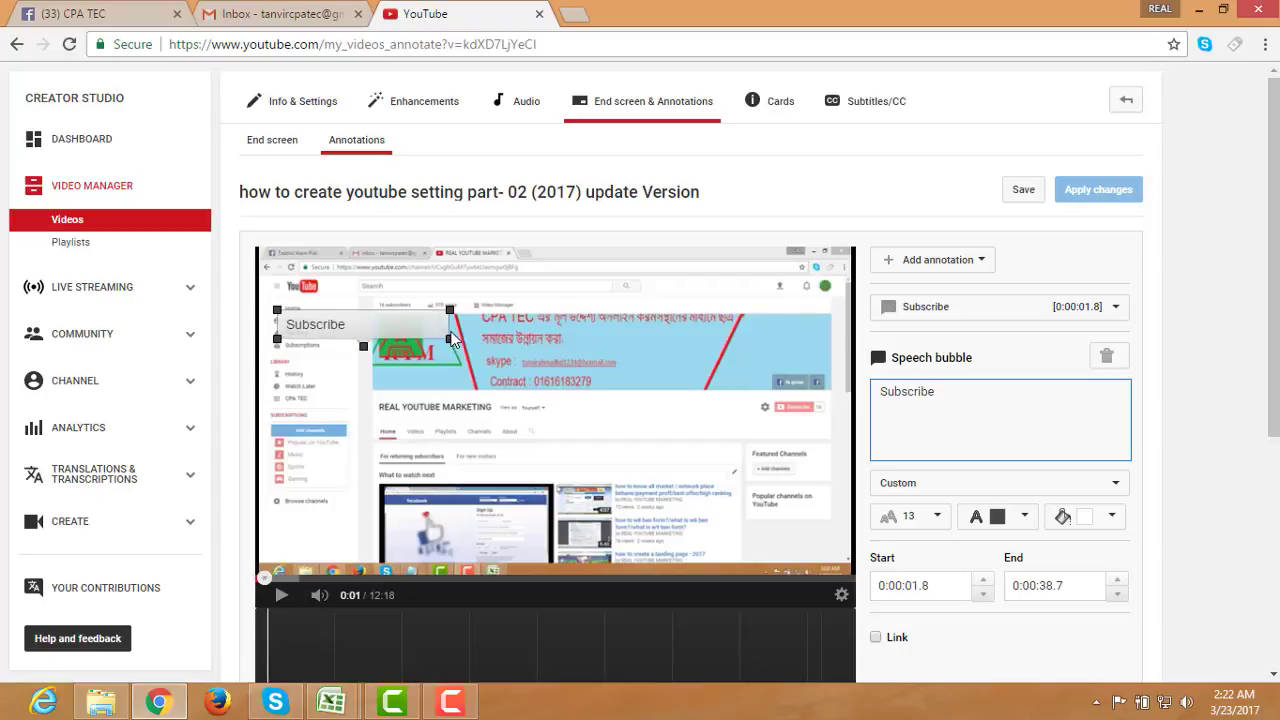
# - Set the speech bubble's font size to 28 and its background colour to red
pyautogui.scroll(-1, 1040, 440)
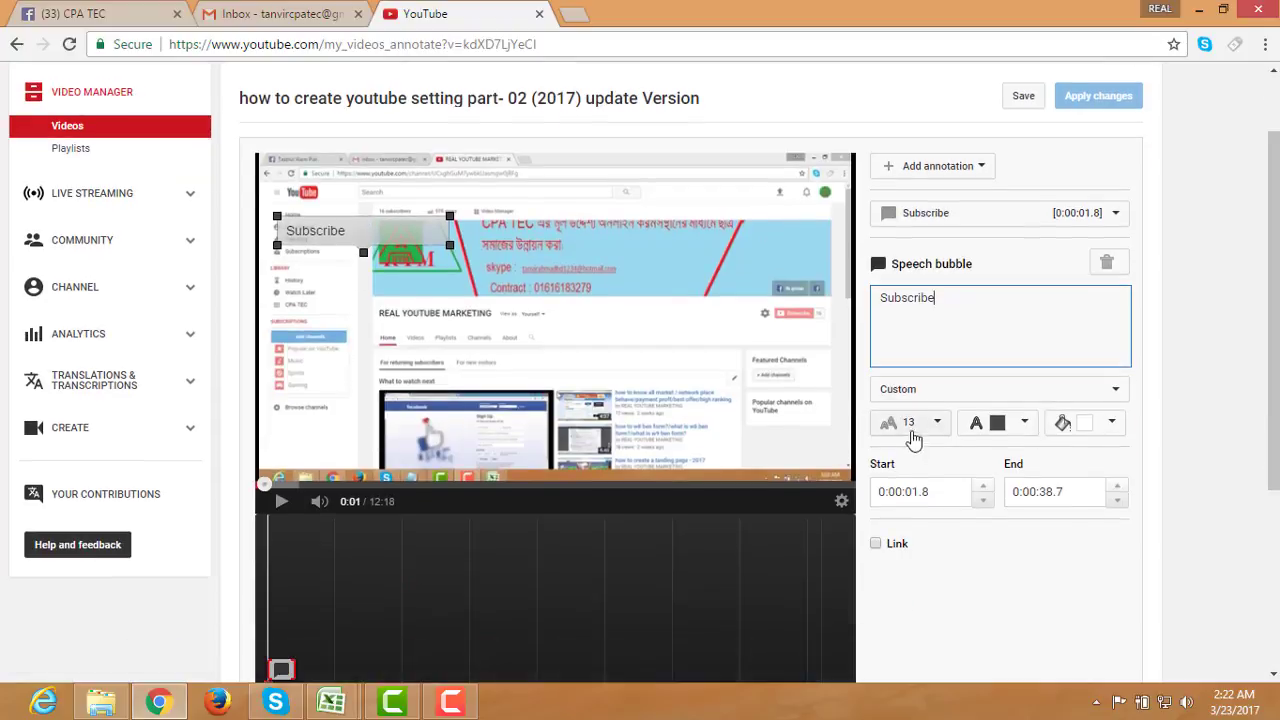
pyautogui.click(944, 427)
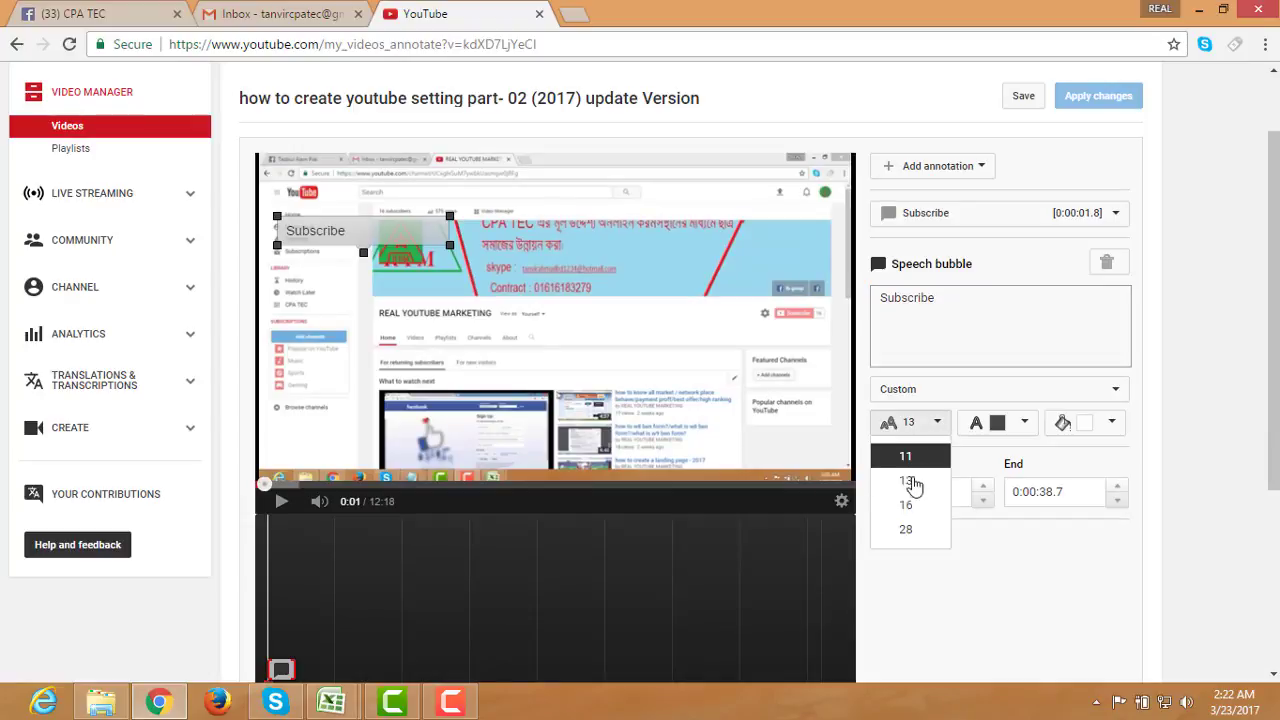
pyautogui.click(912, 533)
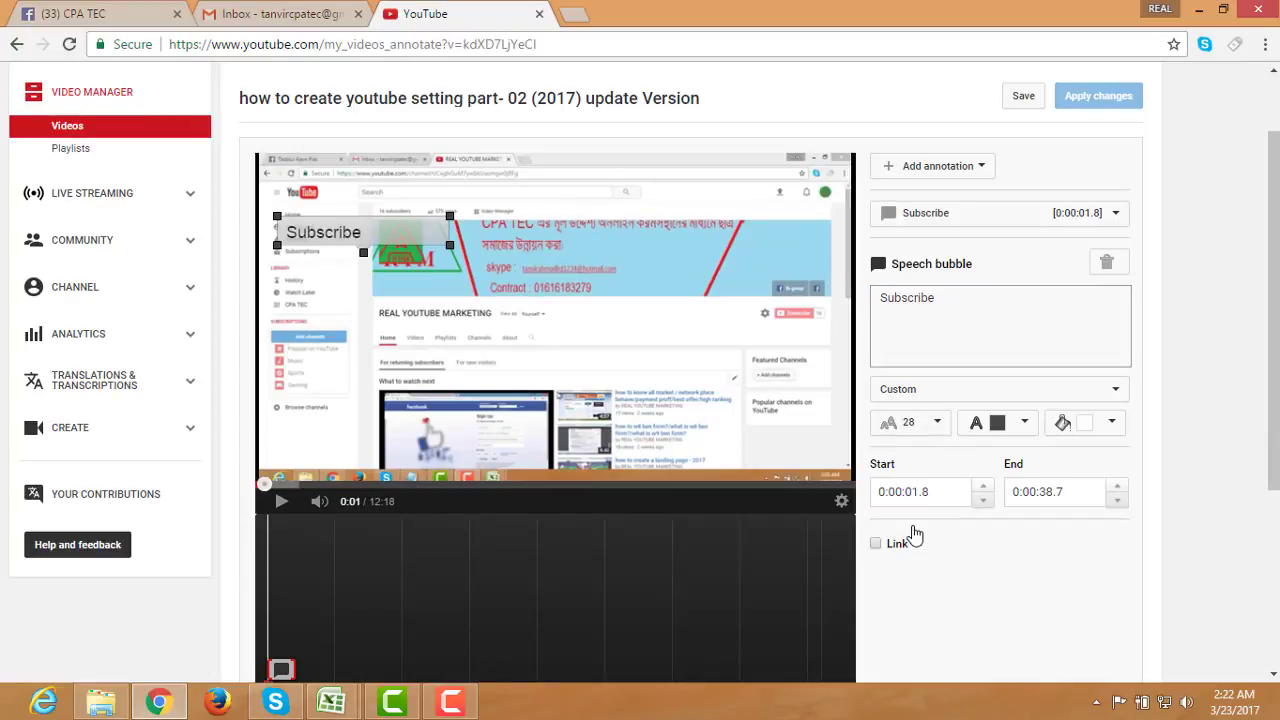
pyautogui.click(1024, 426)
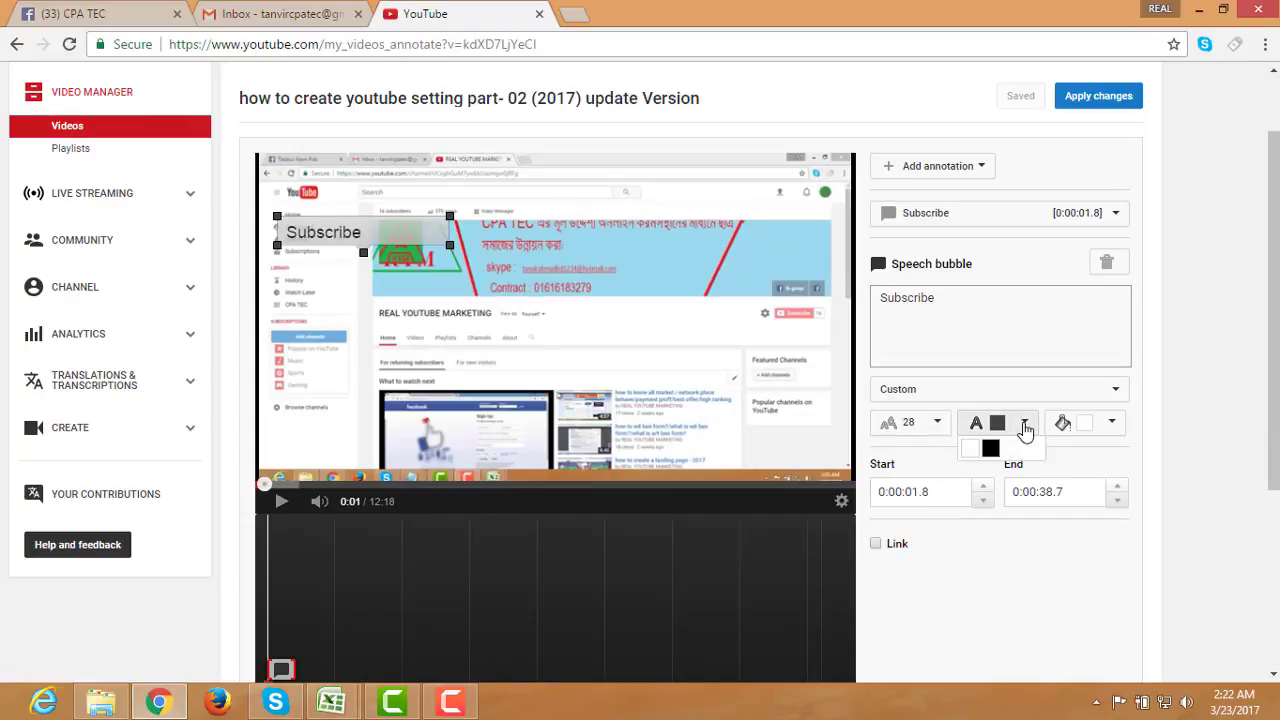
pyautogui.click(1025, 428)
pyautogui.click(1111, 425)
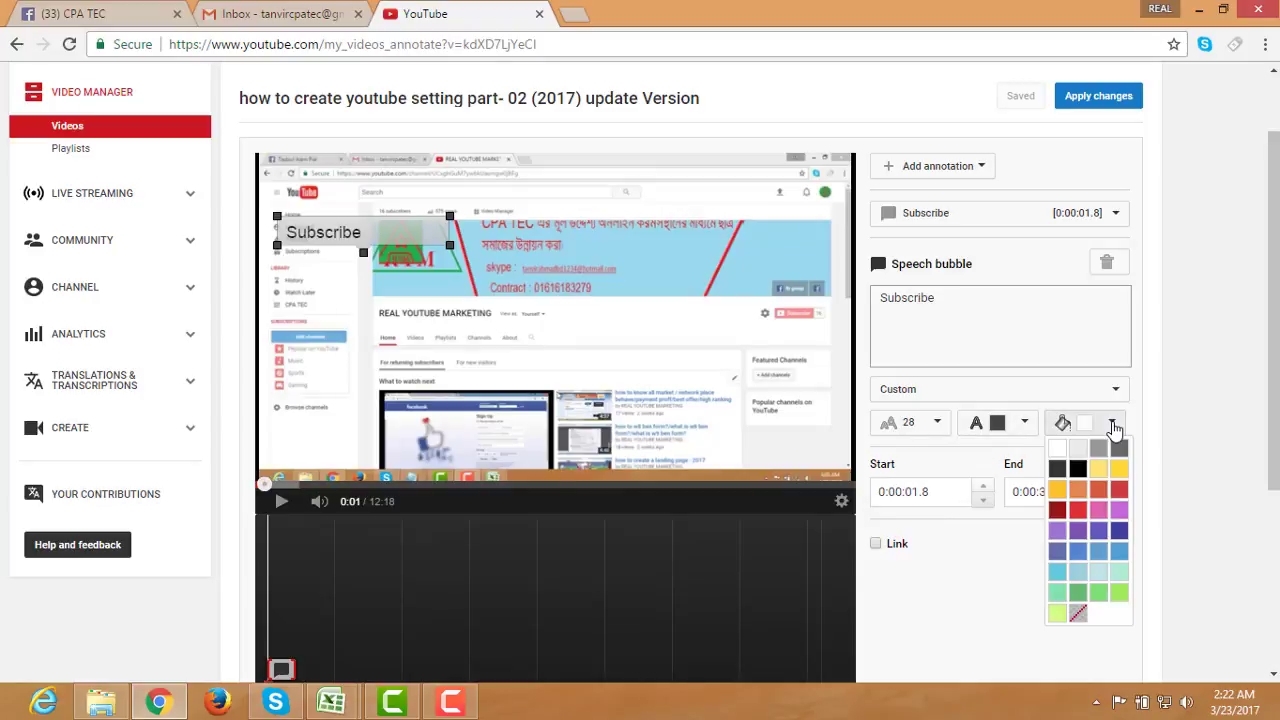
pyautogui.click(1079, 512)
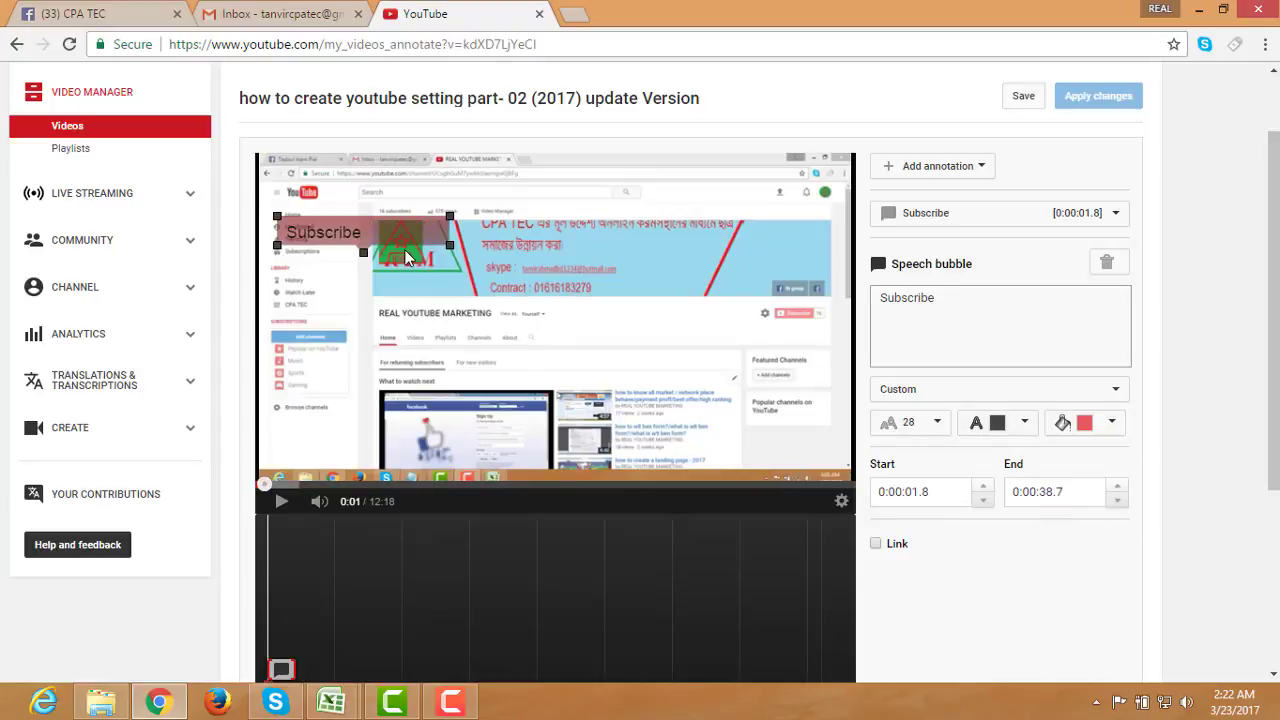
# - Make the Subscribe speech bubble taller and shift it slightly up and to the right over the video
pyautogui.moveTo(449, 247)
pyautogui.mouseDown()
pyautogui.moveTo(448, 263)
pyautogui.moveTo(449, 243)
pyautogui.moveTo(702, 409)
pyautogui.moveTo(482, 359)
pyautogui.moveTo(382, 222)
pyautogui.moveTo(389, 202)
pyautogui.moveTo(417, 235)
pyautogui.mouseUp()
pyautogui.click(1007, 325)
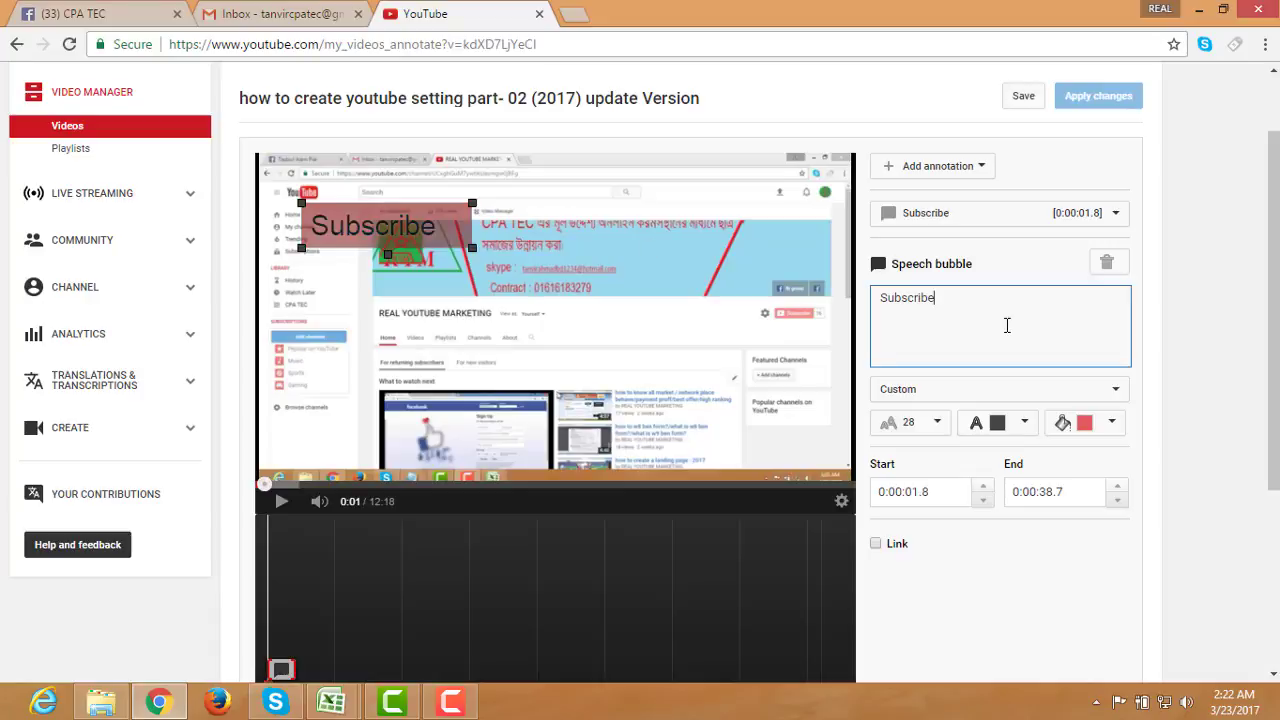
pyautogui.scroll(-2, 1051, 438)
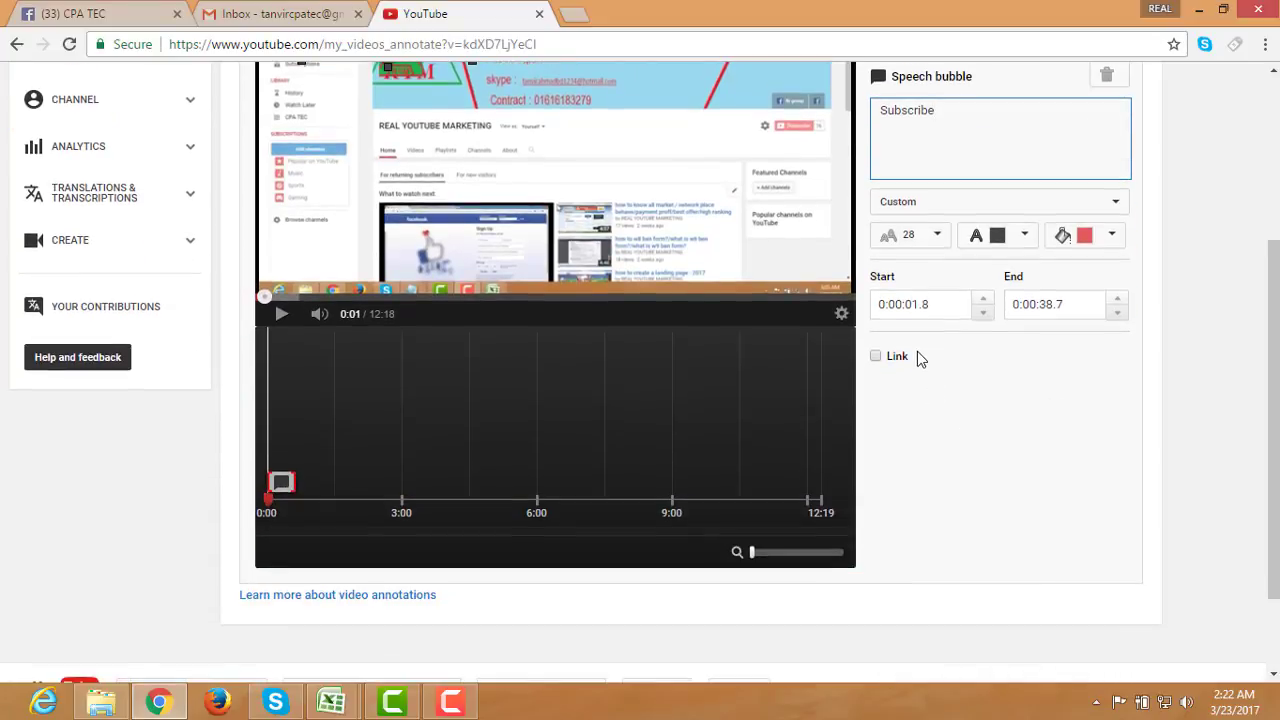
# - Open the REAL YOUTUBE MARKETING channel page in a new browser tab and copy its URL
pyautogui.scroll(3, 709, 274)
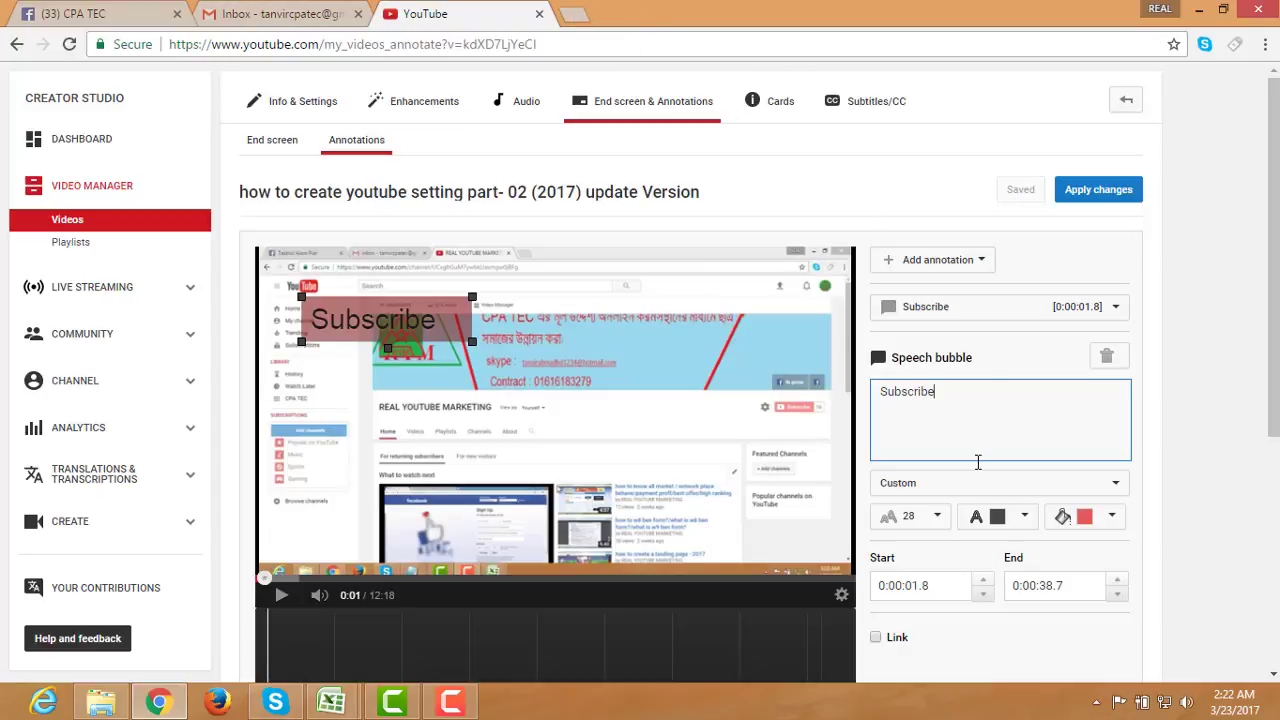
pyautogui.click(574, 15)
pyautogui.click(160, 82)
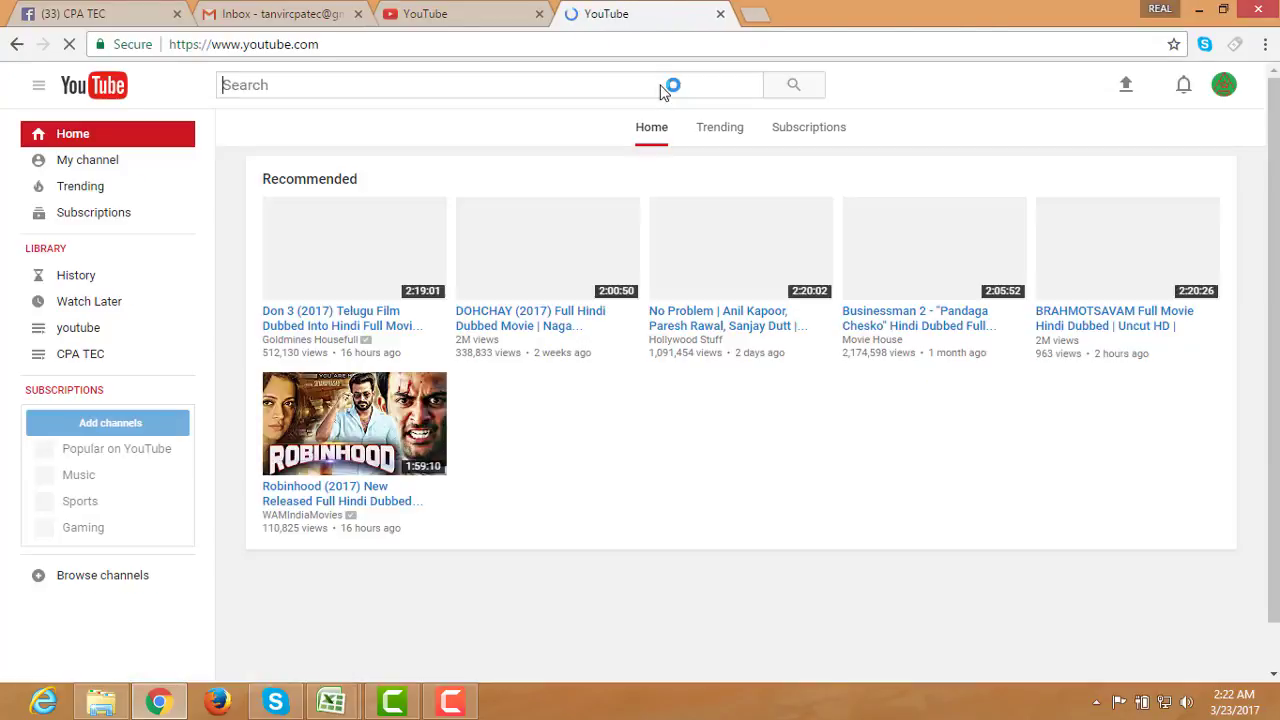
pyautogui.click(148, 172)
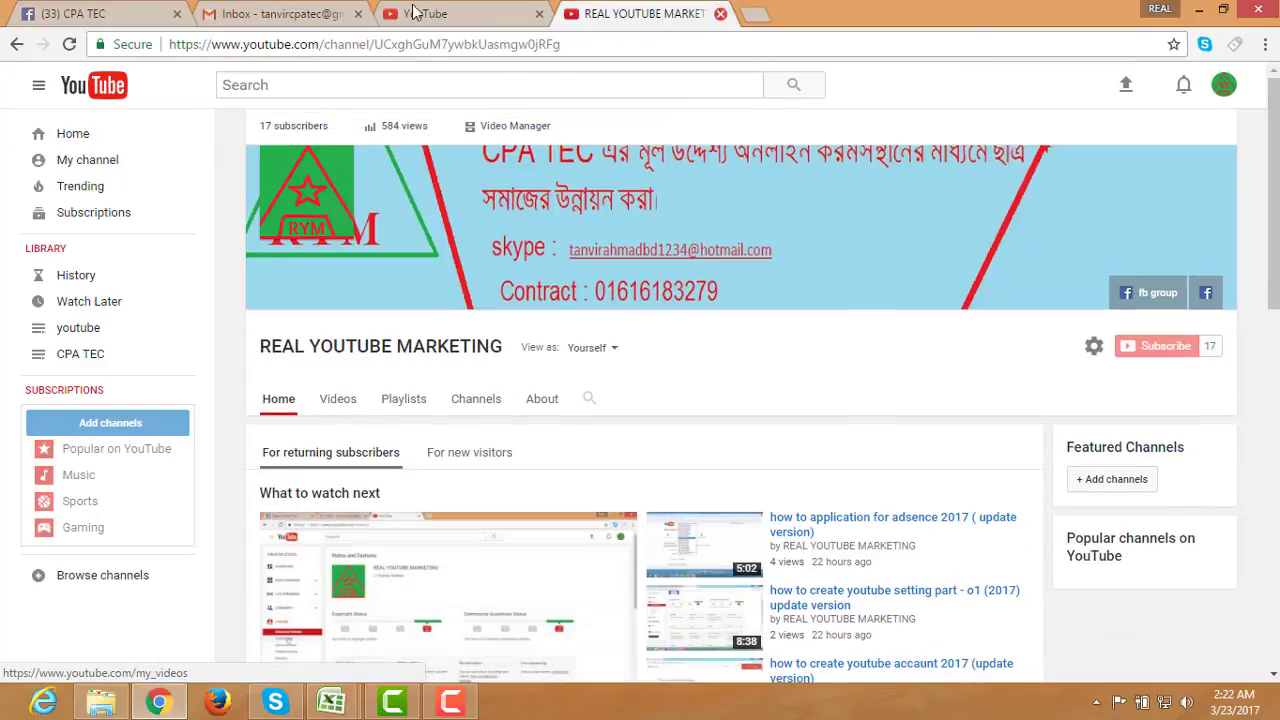
pyautogui.click(420, 44)
pyautogui.rightClick(433, 43)
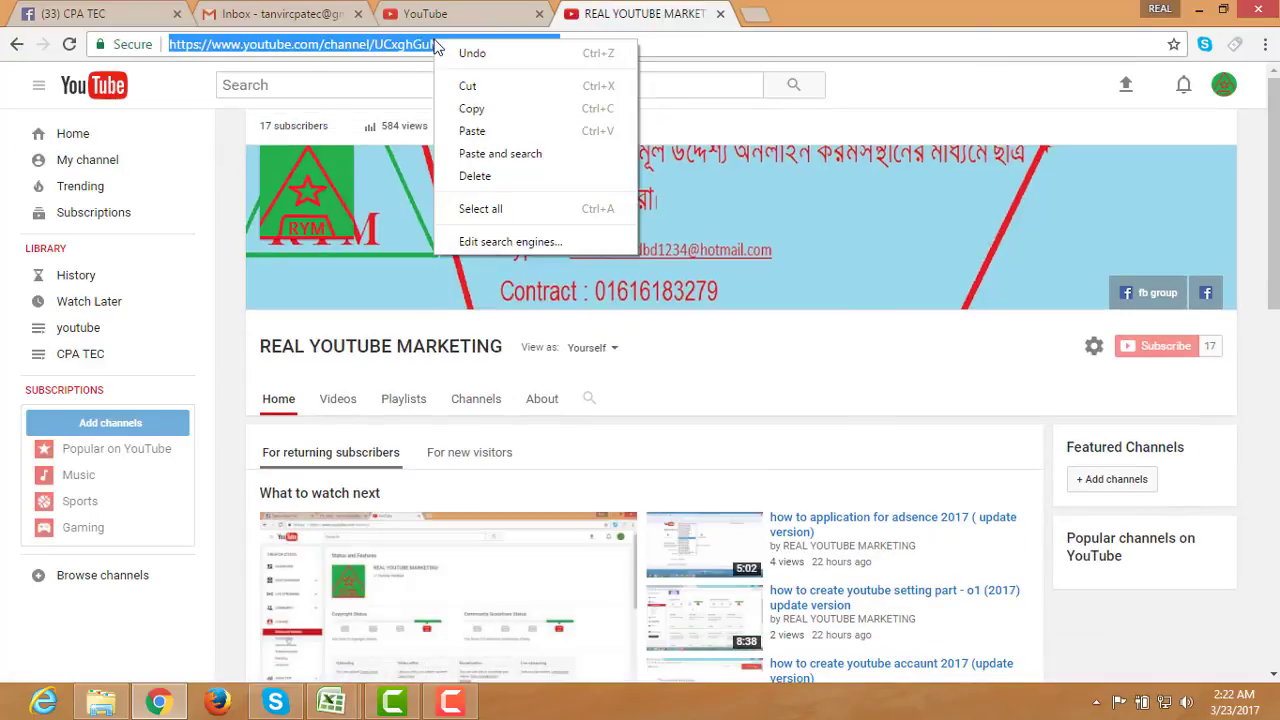
pyautogui.click(484, 110)
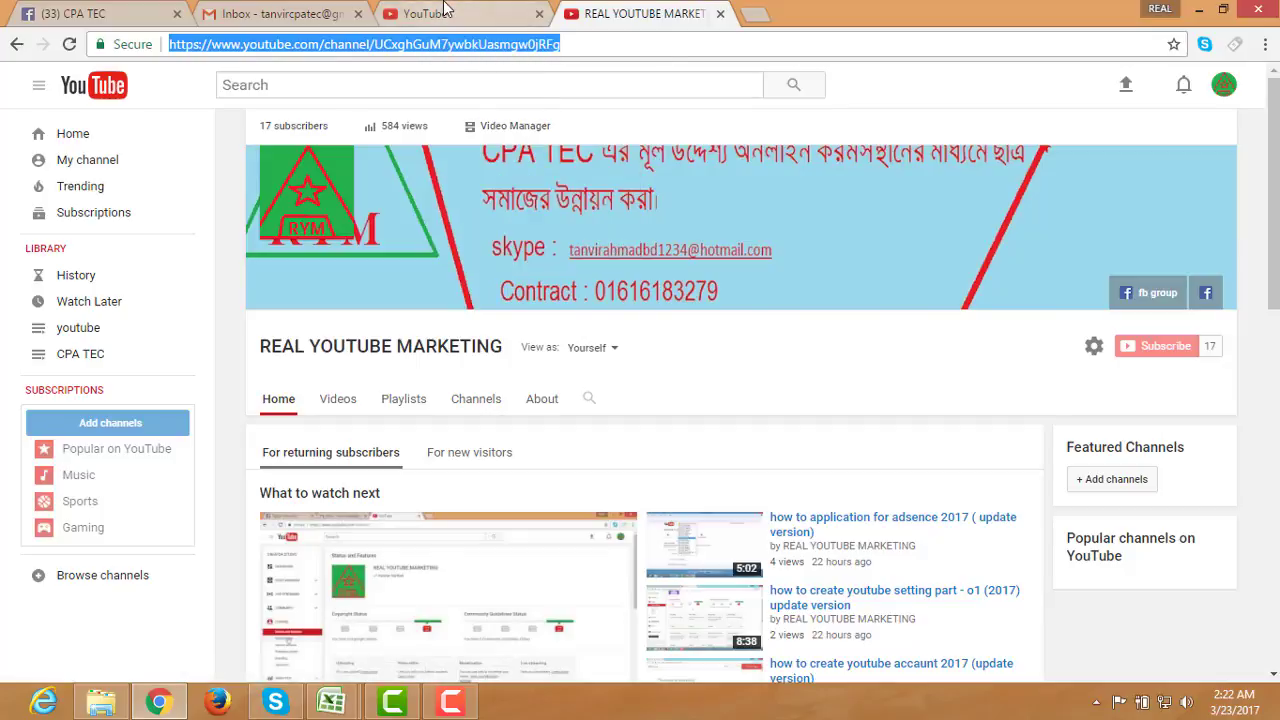
# - Link the Subscribe speech bubble to the copied channel URL and set the link to open in a new window
pyautogui.click(440, 14)
pyautogui.scroll(-3, 890, 514)
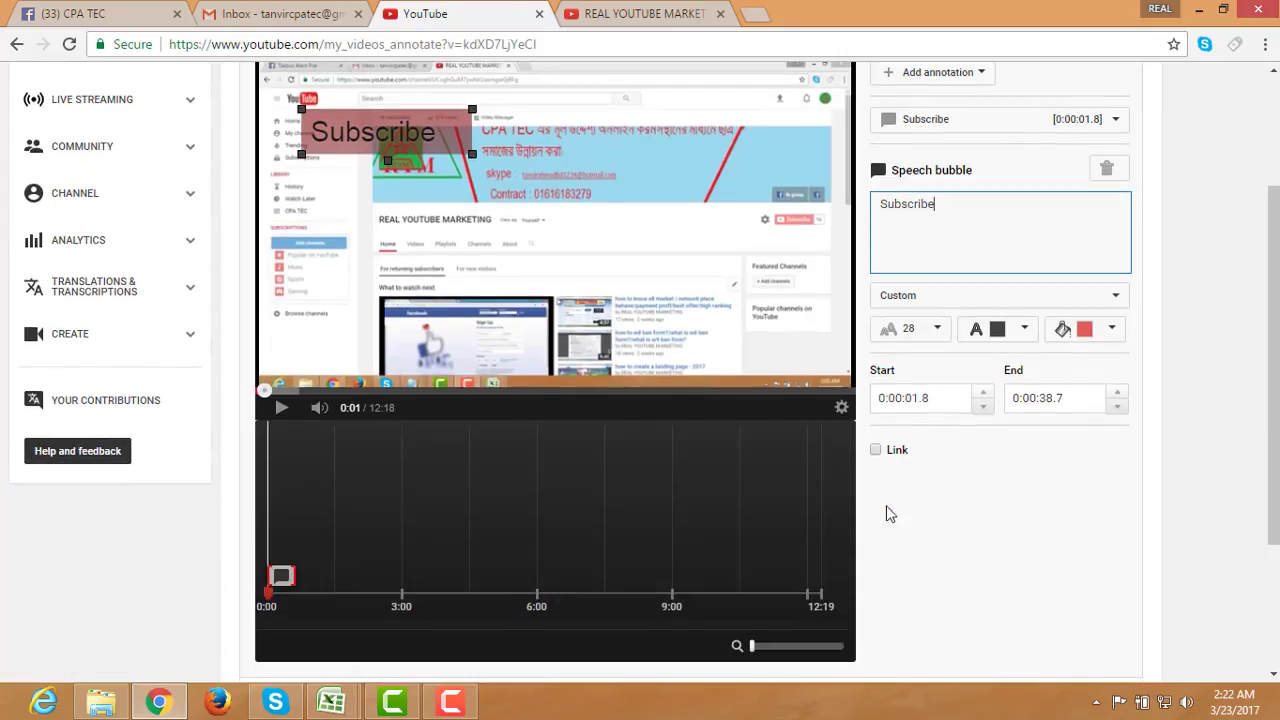
pyautogui.click(877, 452)
pyautogui.click(909, 486)
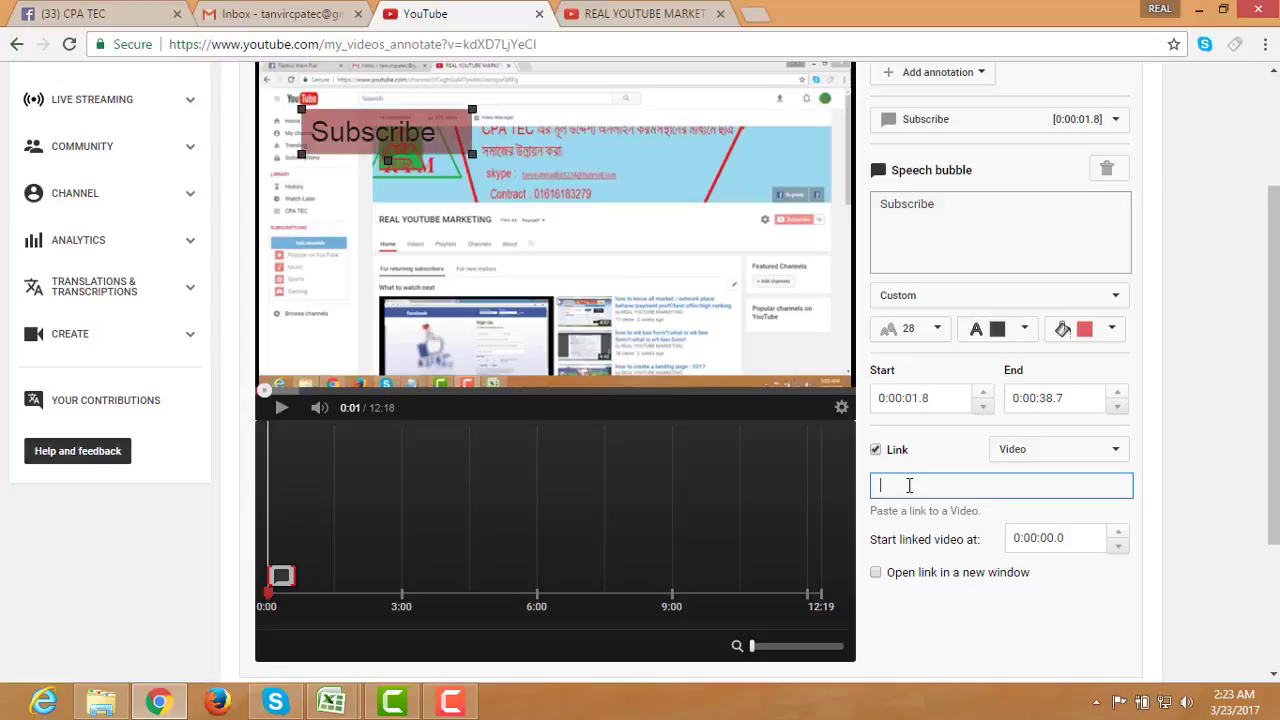
pyautogui.rightClick(944, 492)
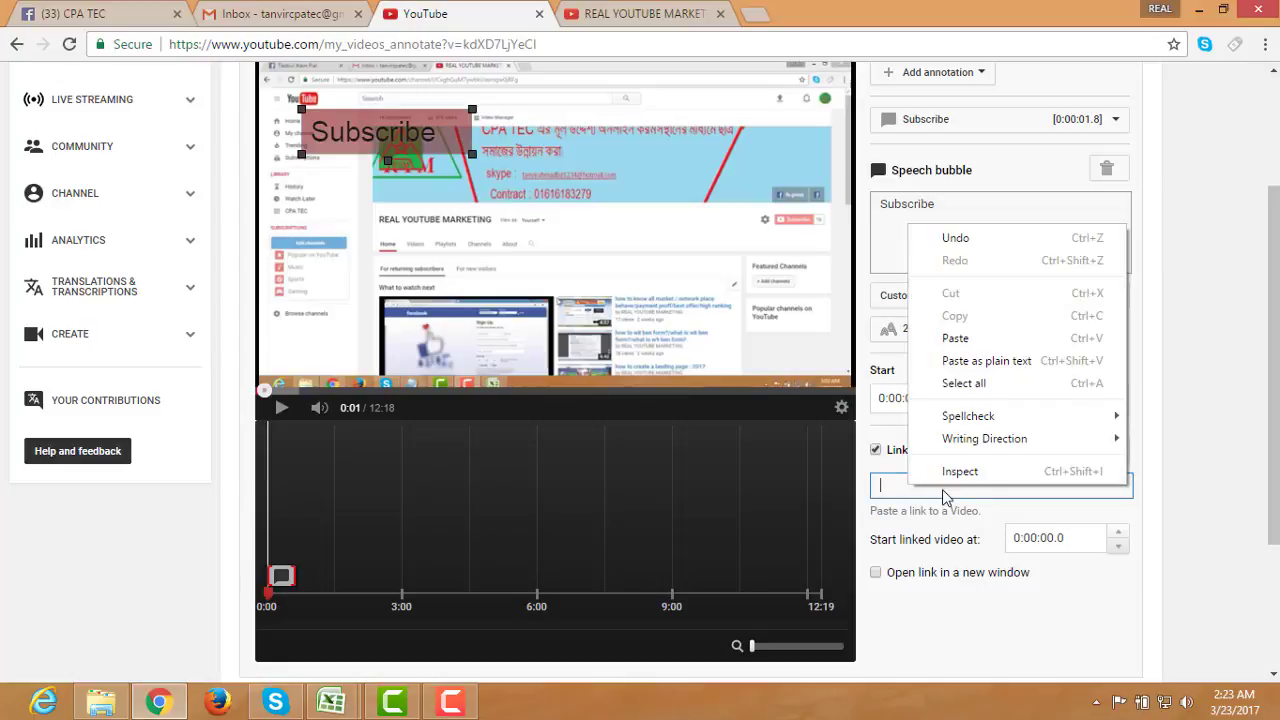
pyautogui.click(955, 338)
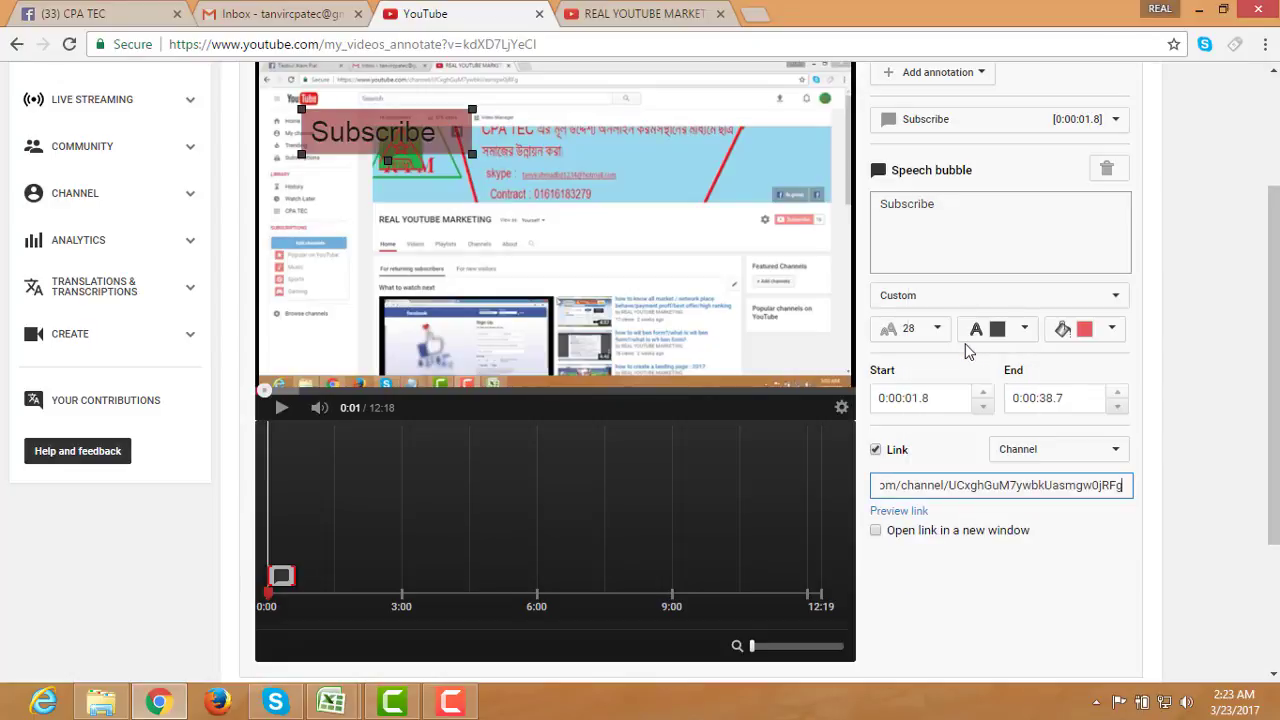
pyautogui.click(876, 531)
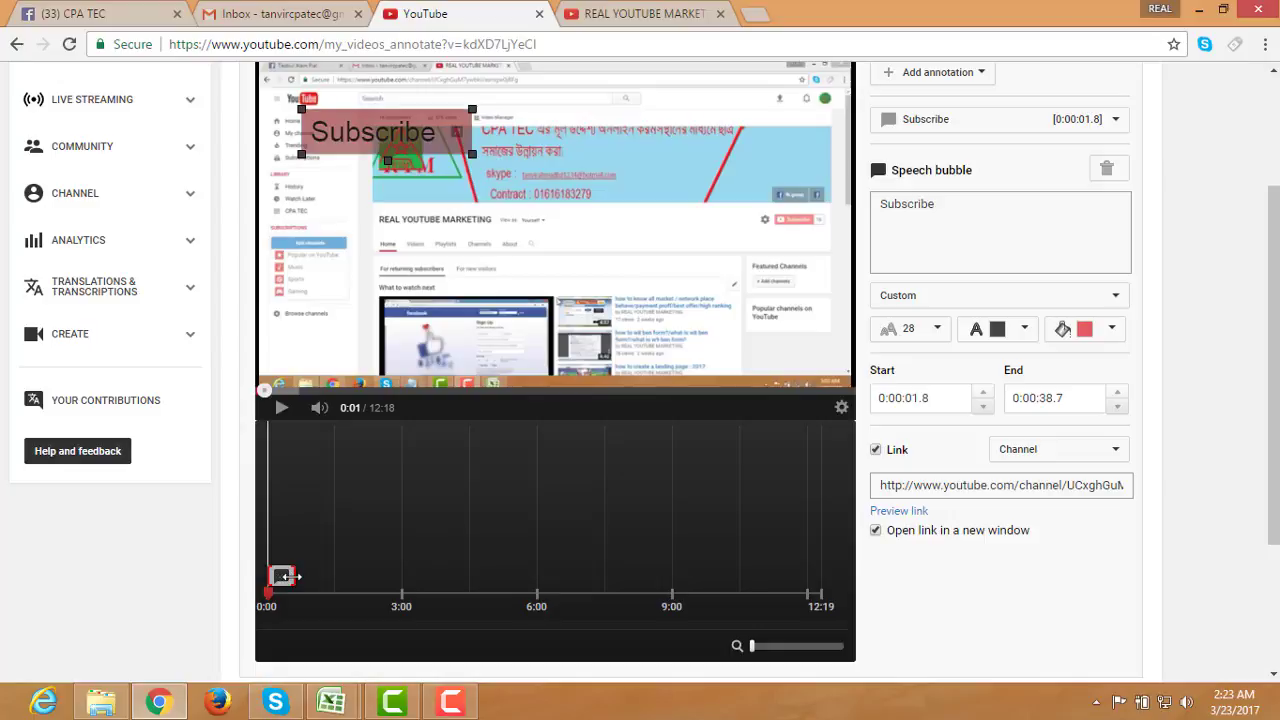
# - Extend the Subscribe speech bubble on the timeline to end at 0:12:18.0 and apply the annotation changes
pyautogui.moveTo(287, 576)
pyautogui.mouseDown()
pyautogui.moveTo(822, 575)
pyautogui.moveTo(824, 561)
pyautogui.mouseUp()
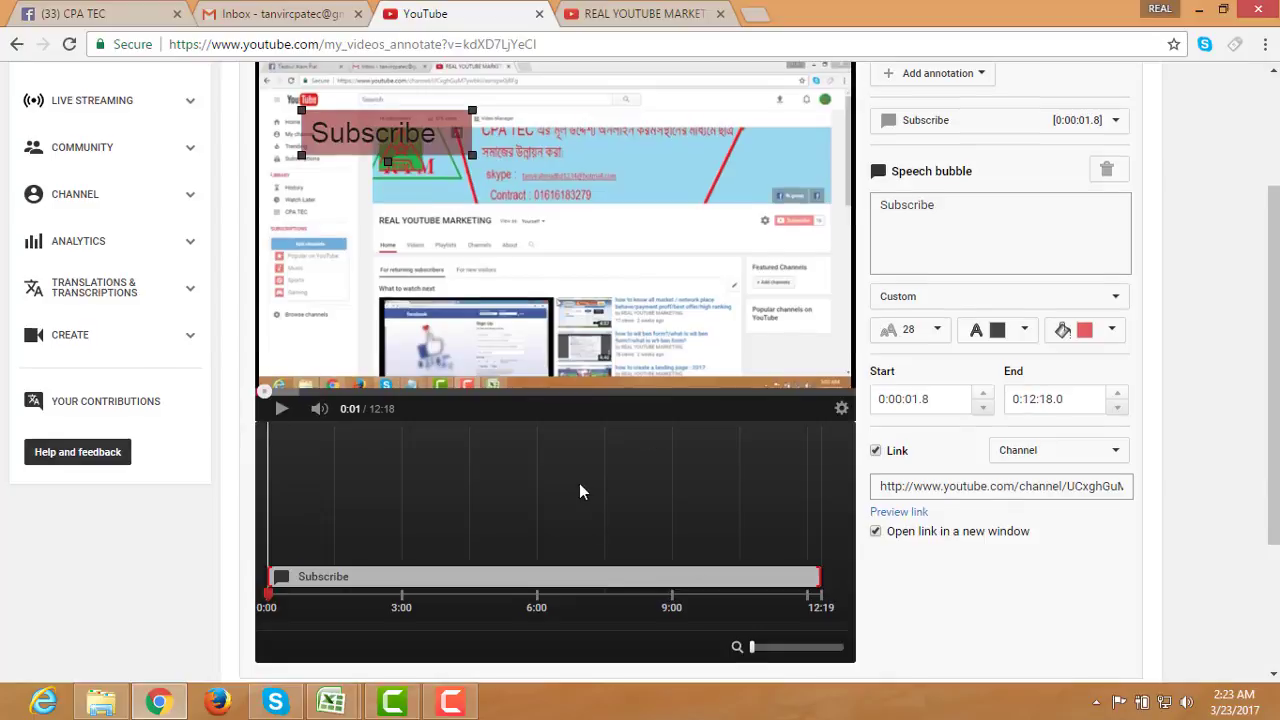
pyautogui.scroll(1, 579, 491)
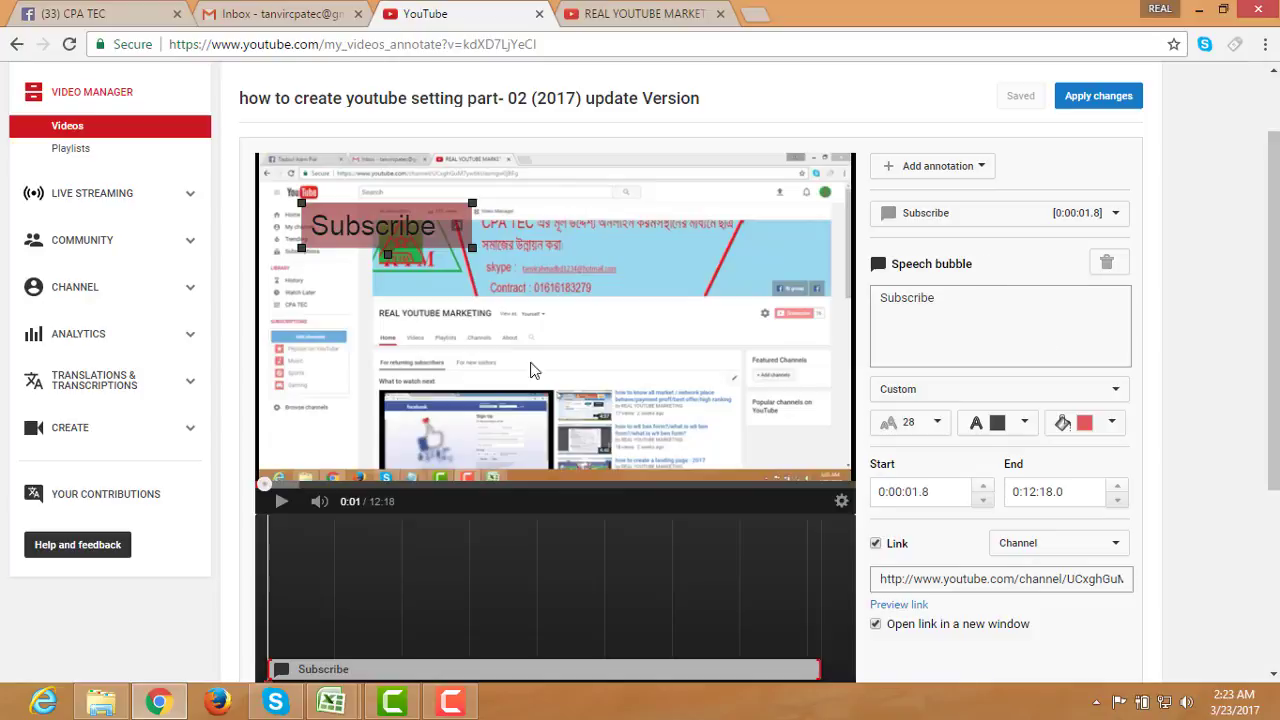
pyautogui.click(1097, 95)
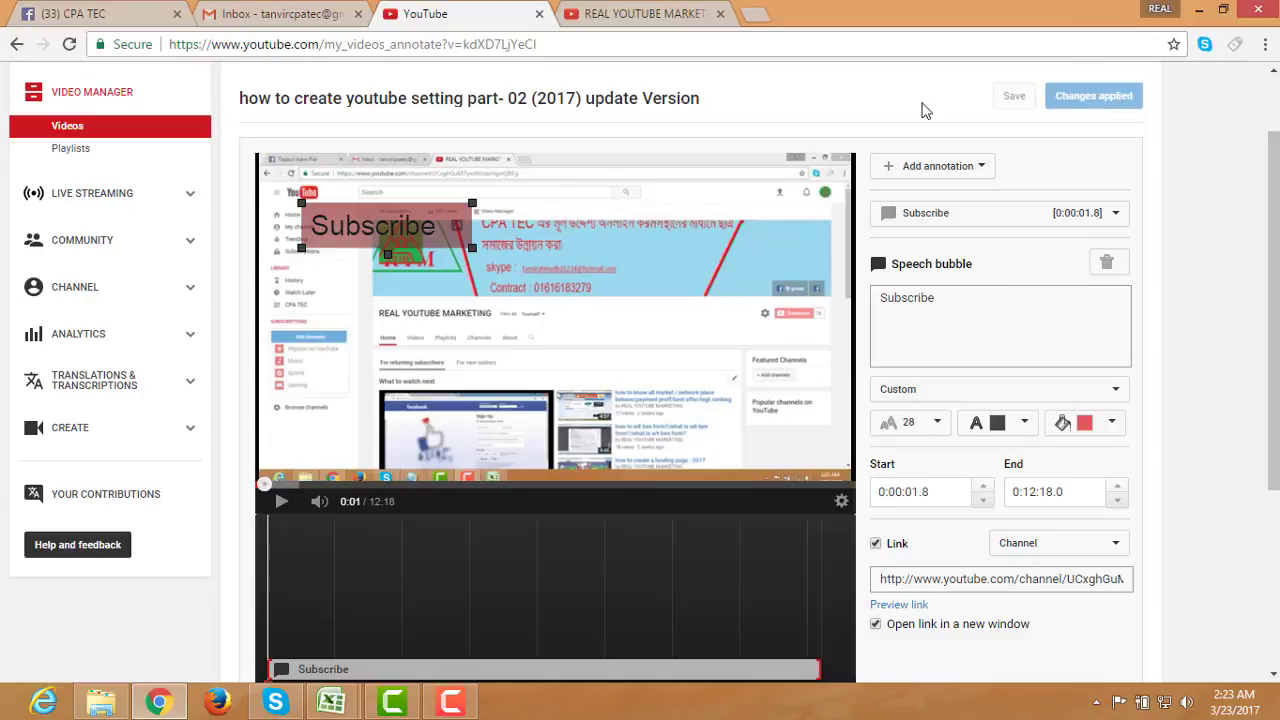
# - Try out a spotlight annotation at about 0:01 on the video and delete it
pyautogui.click(940, 167)
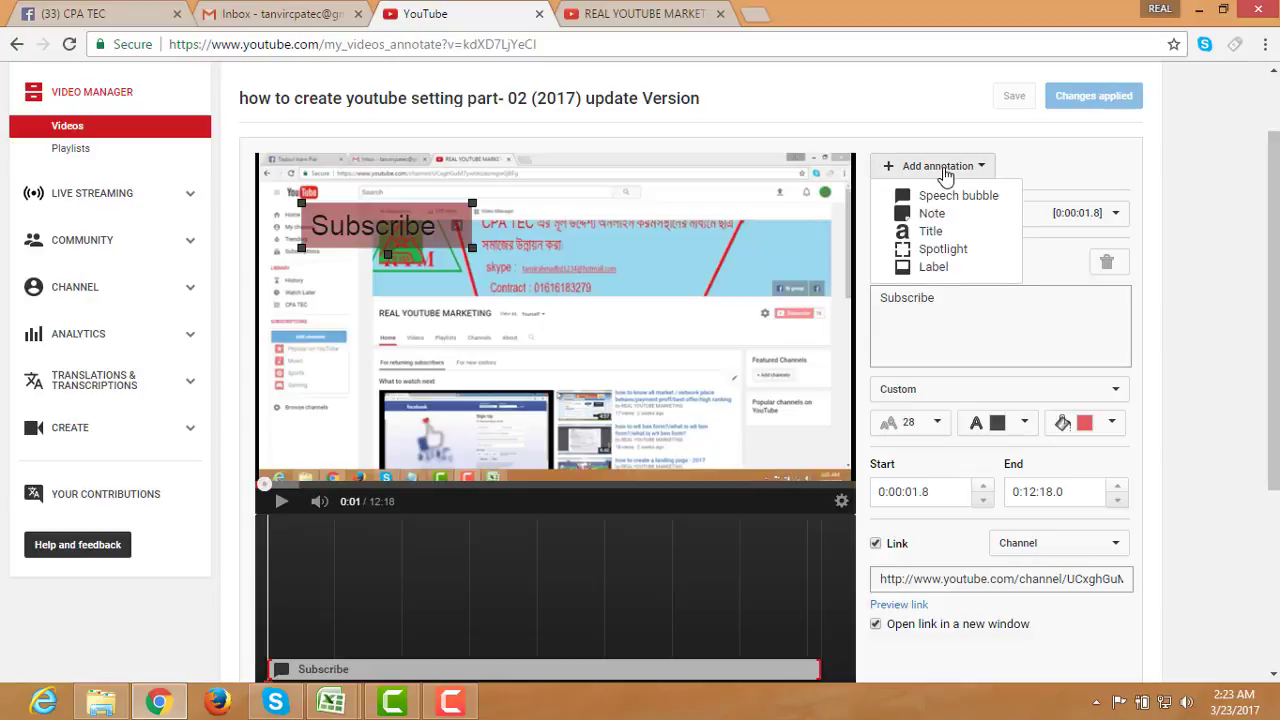
pyautogui.click(945, 251)
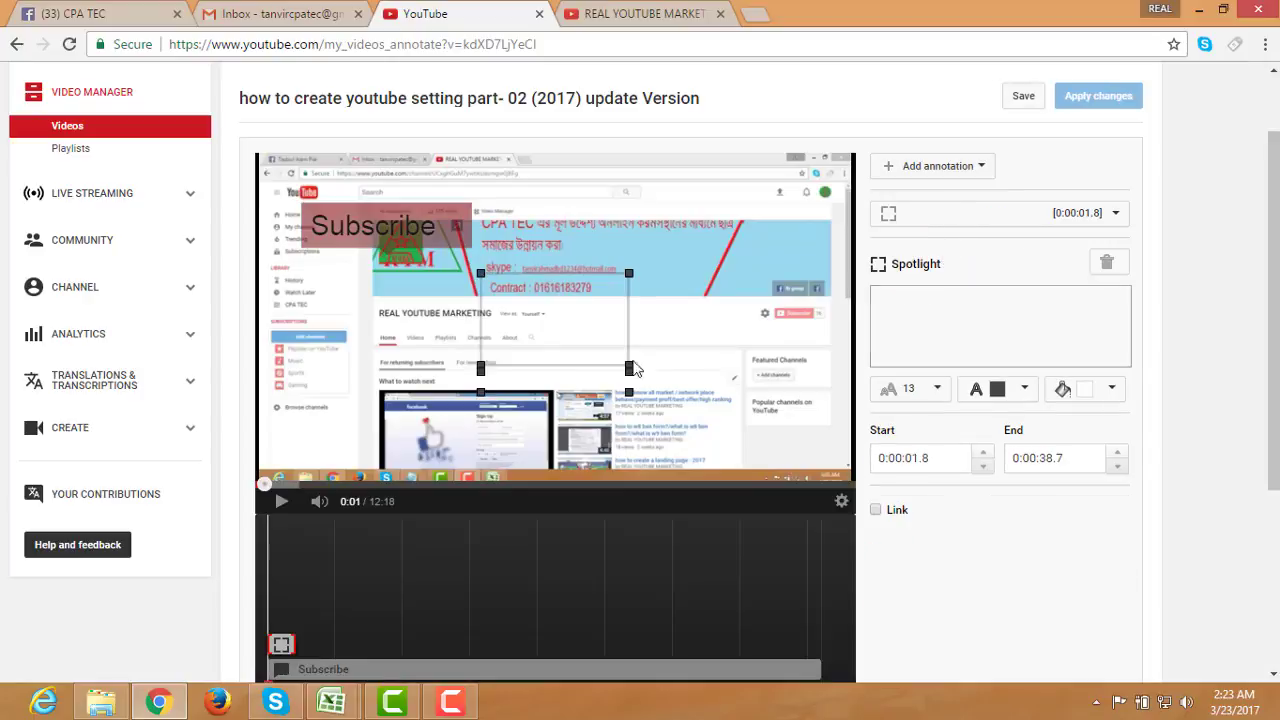
pyautogui.moveTo(632, 375)
pyautogui.mouseDown()
pyautogui.moveTo(779, 370)
pyautogui.moveTo(648, 366)
pyautogui.mouseUp()
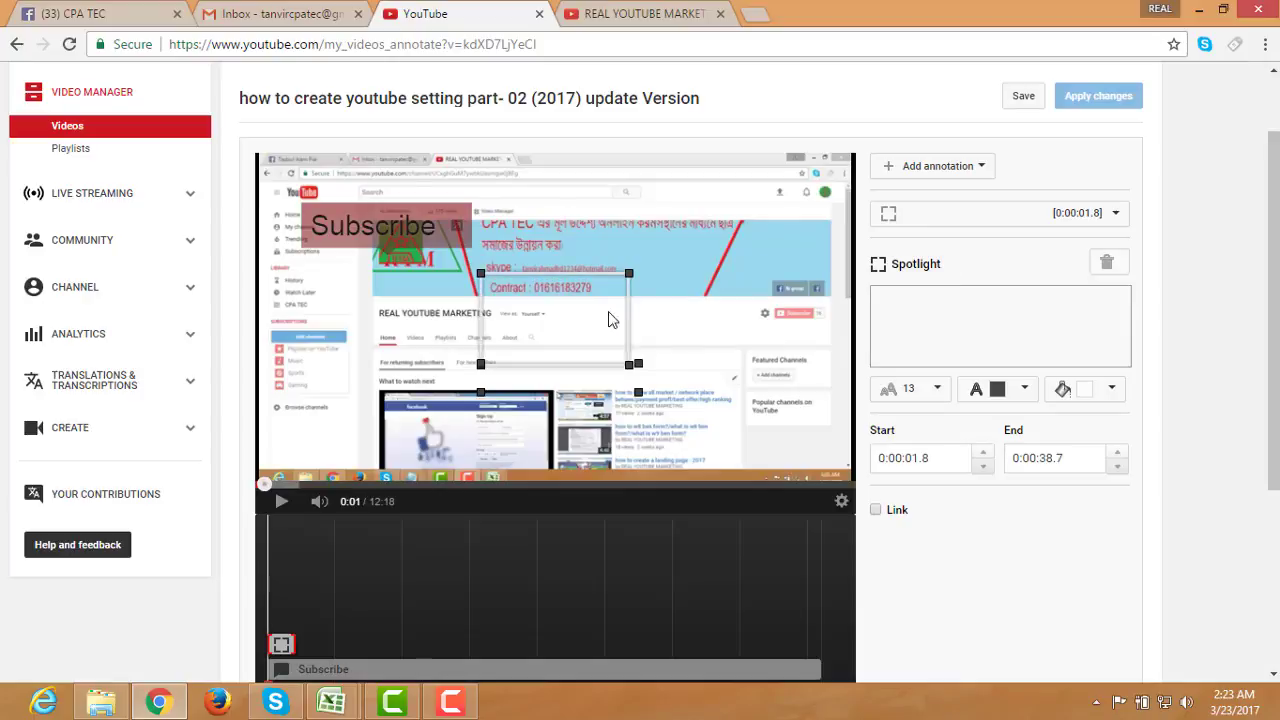
pyautogui.scroll(-3, 631, 391)
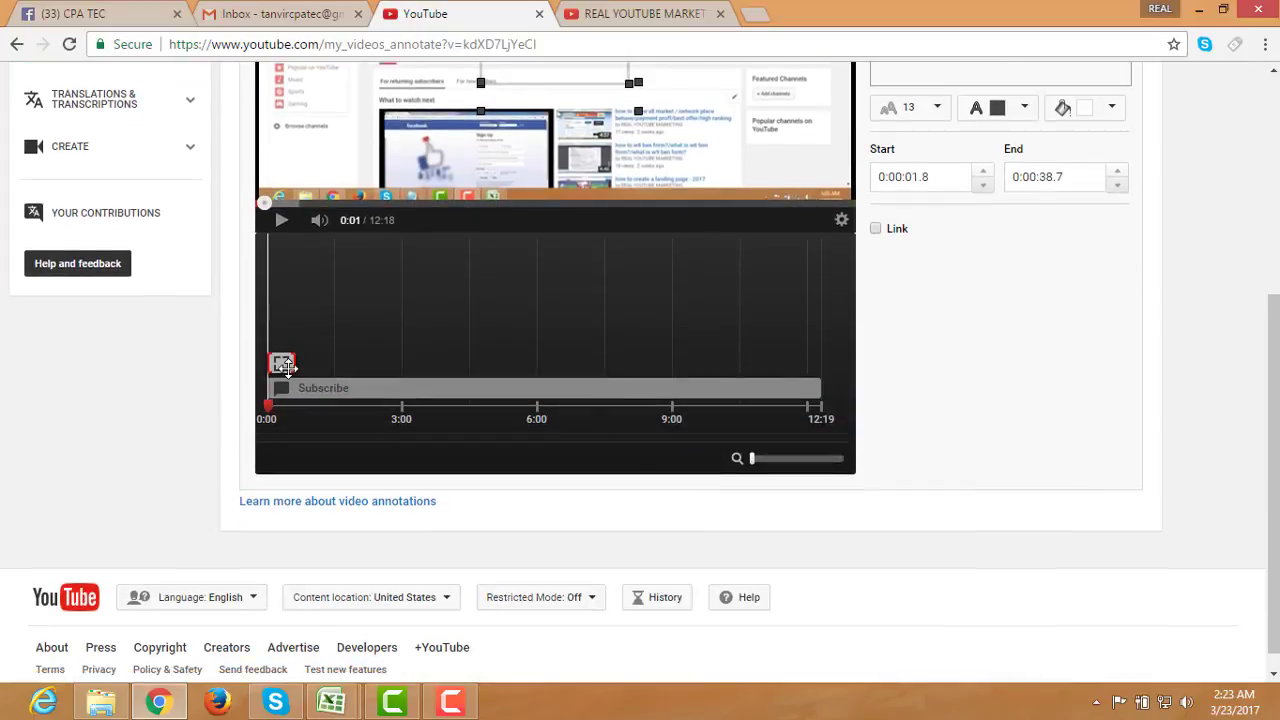
pyautogui.rightClick(281, 363)
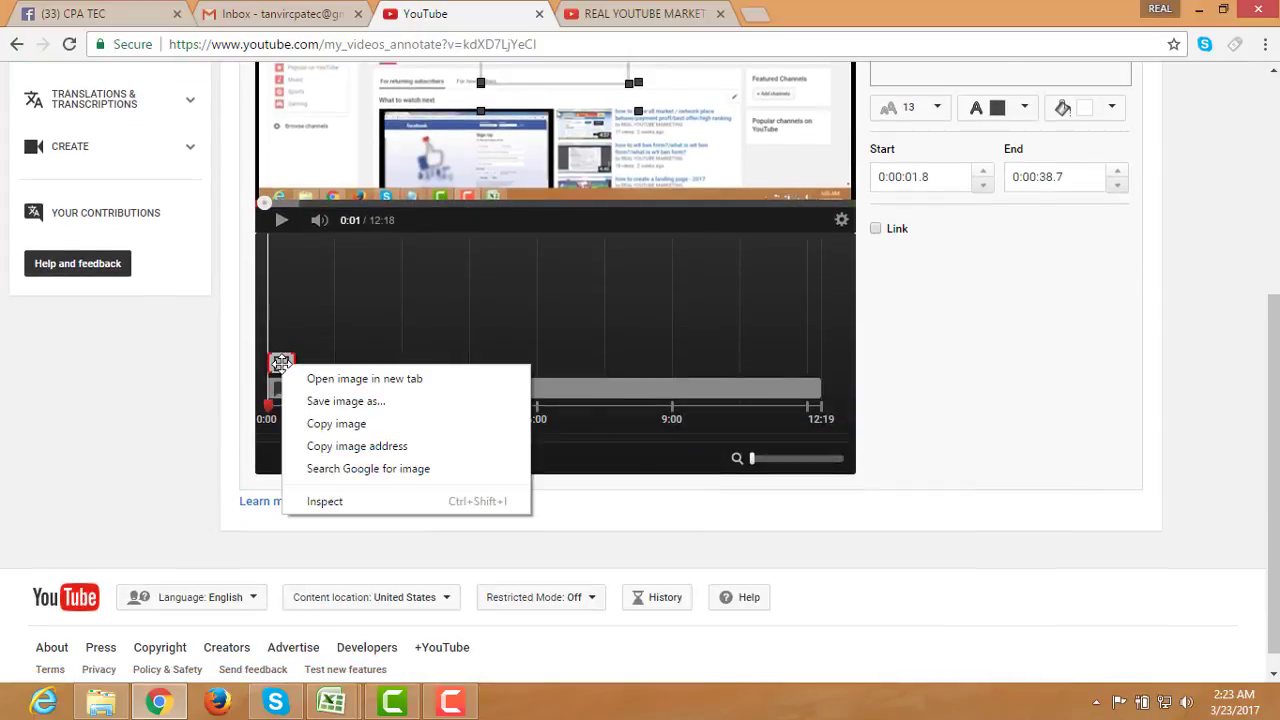
pyautogui.click(280, 360)
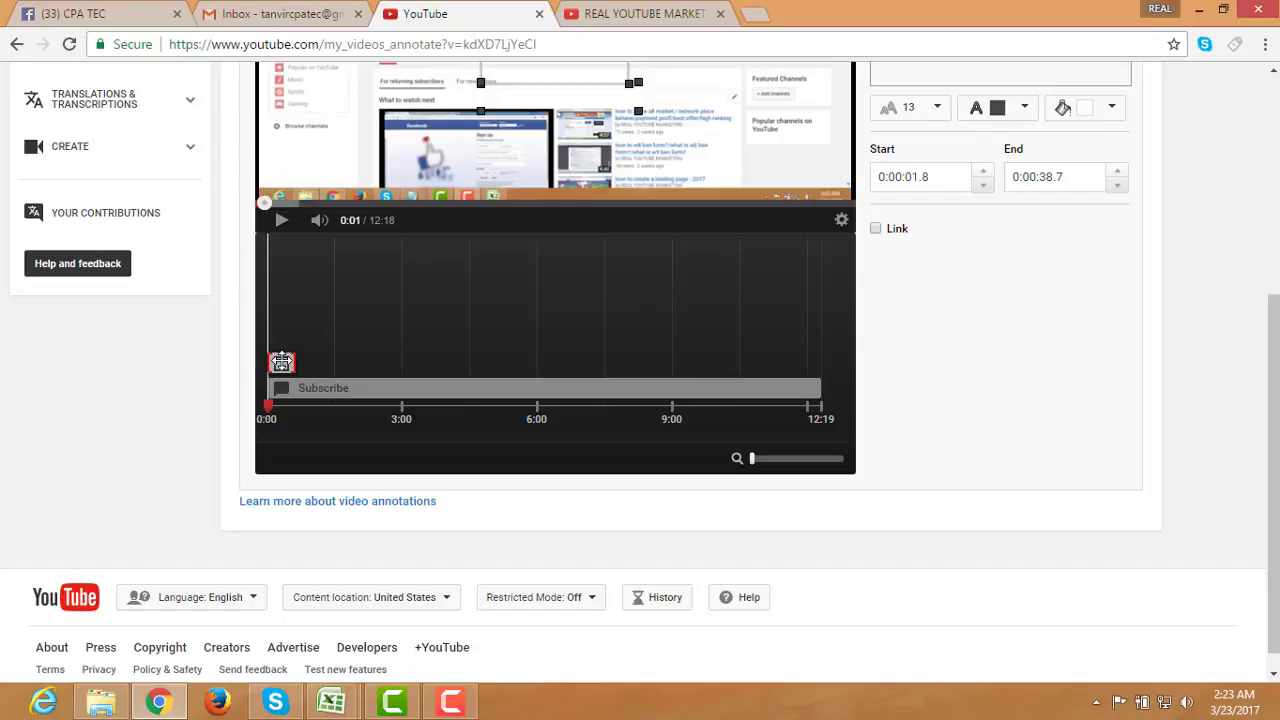
pyautogui.scroll(4, 850, 166)
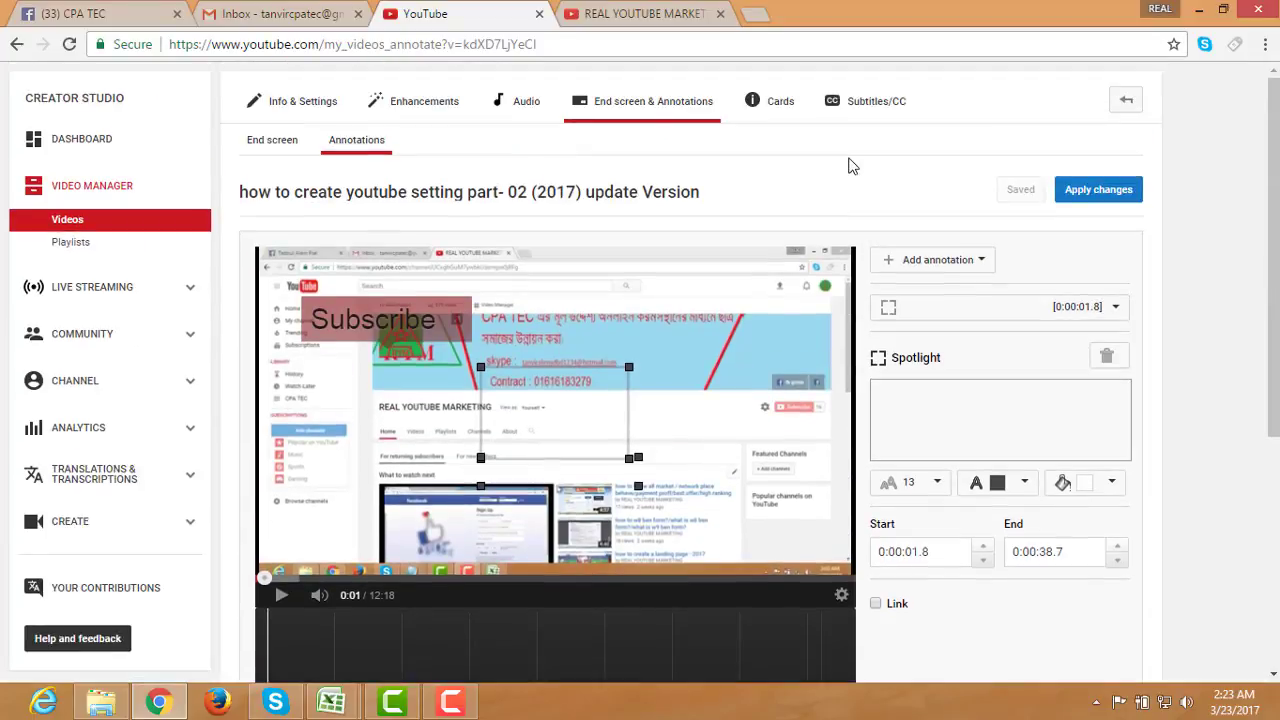
pyautogui.click(1111, 358)
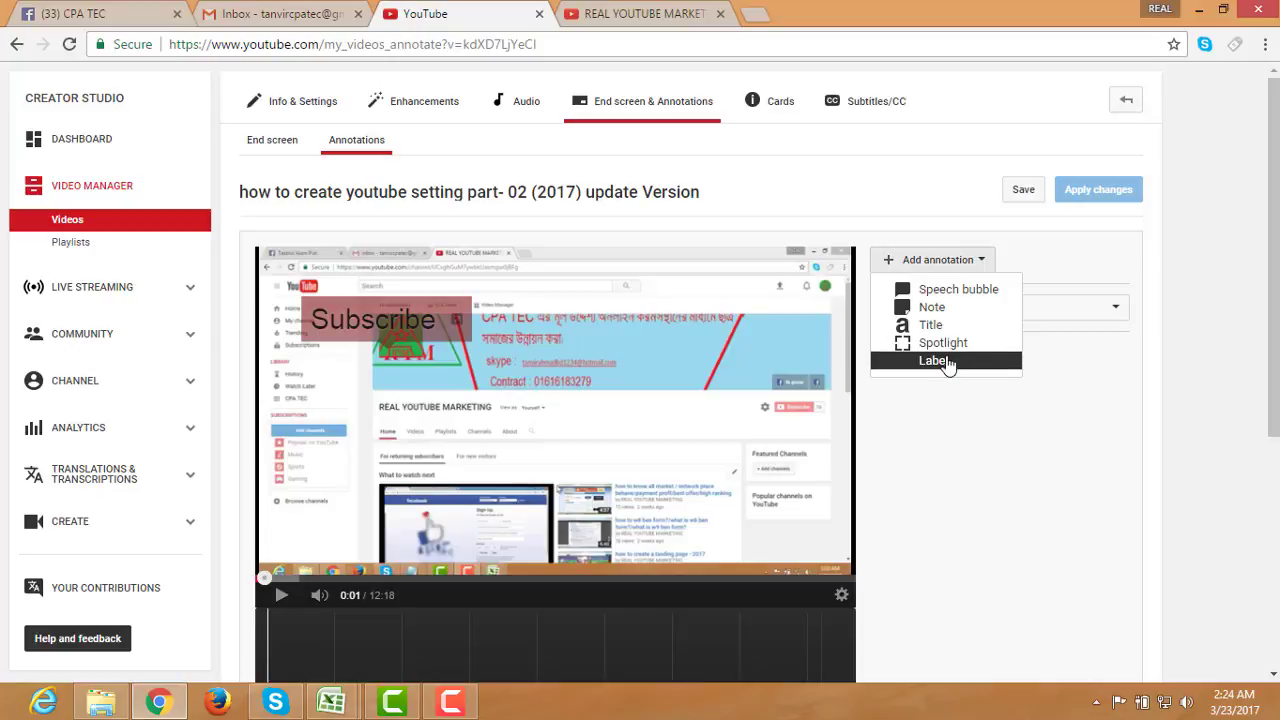
pyautogui.click(943, 346)
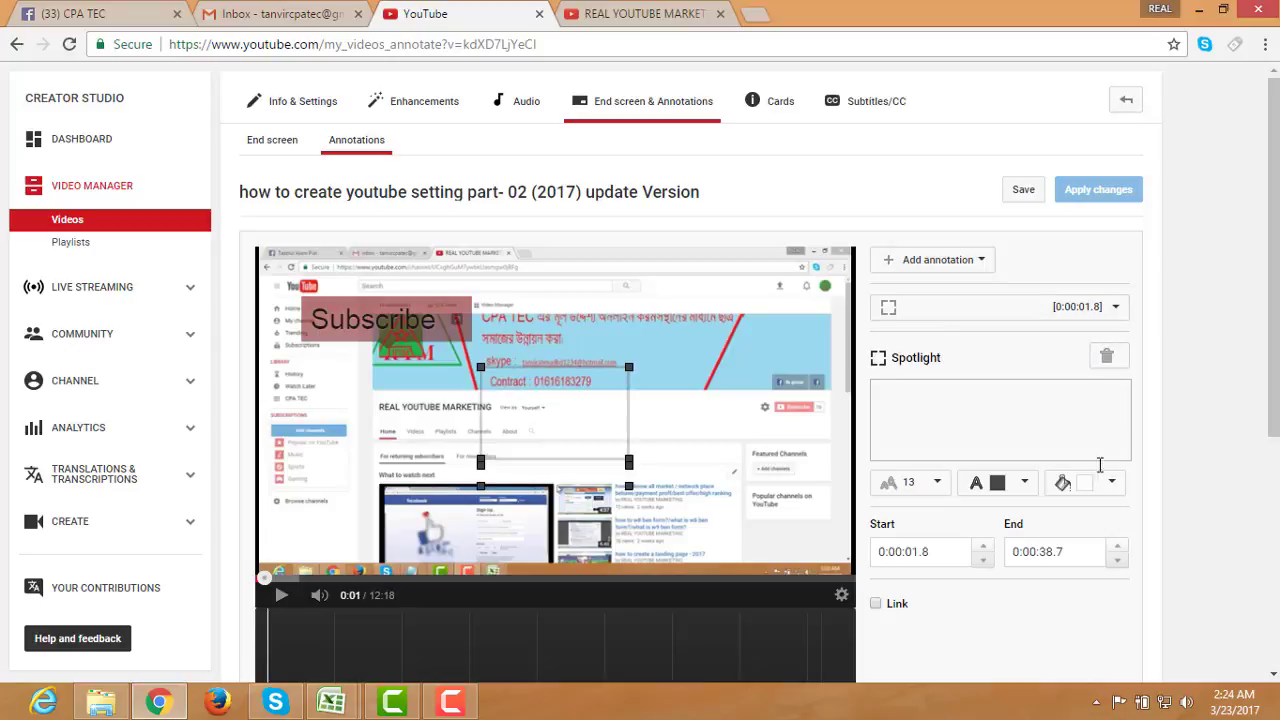
pyautogui.click(1106, 360)
# - Try out a title annotation with the text "moer", clear the text and delete the annotation
pyautogui.click(985, 260)
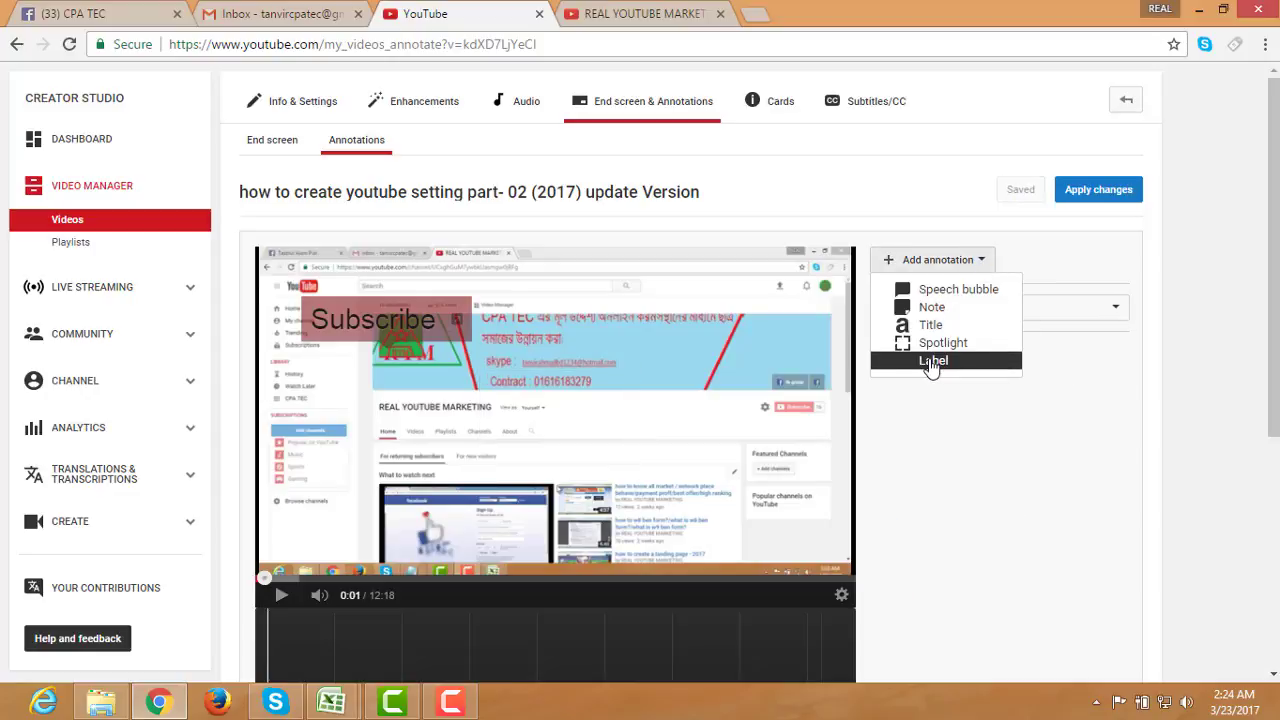
pyautogui.click(930, 326)
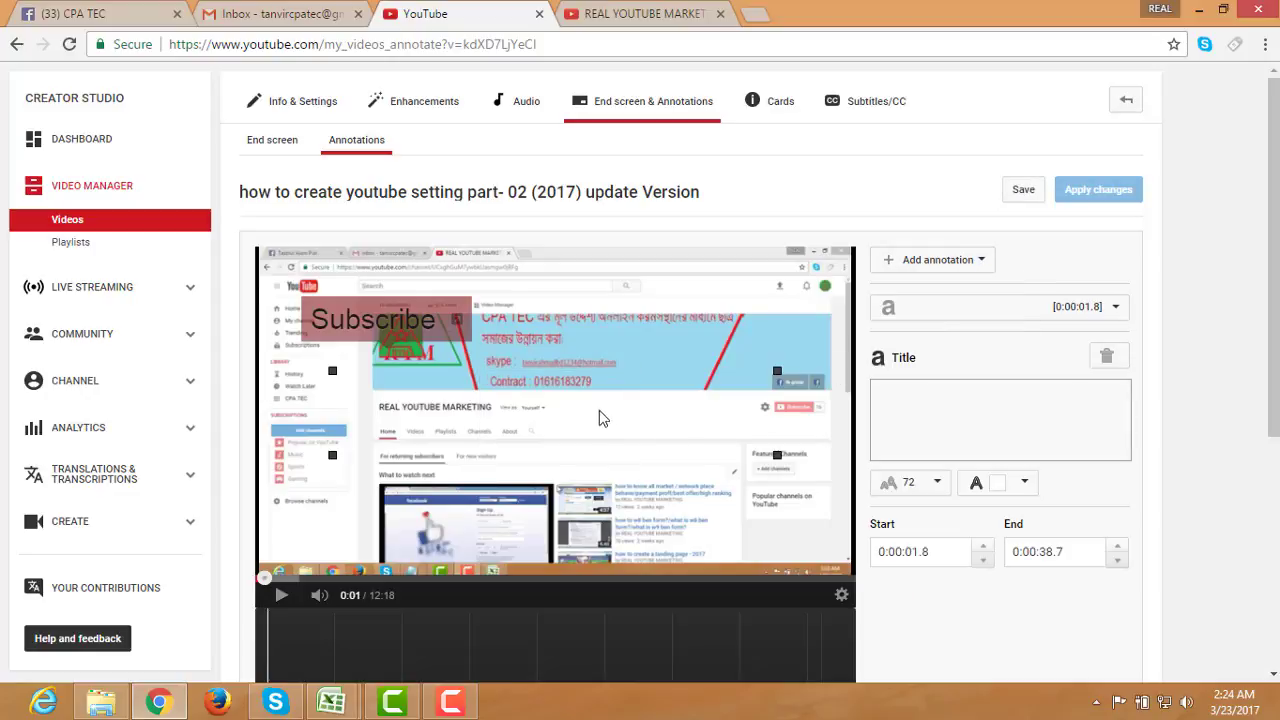
pyautogui.click(897, 414)
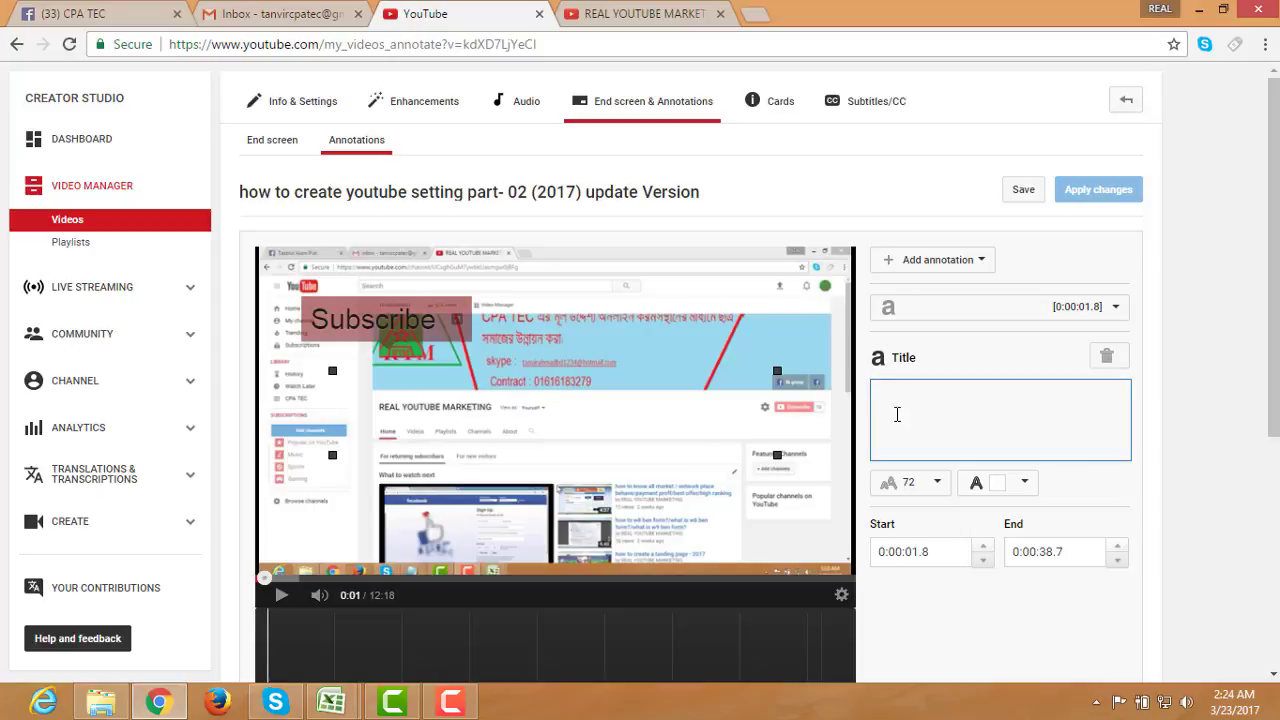
pyautogui.write('m')
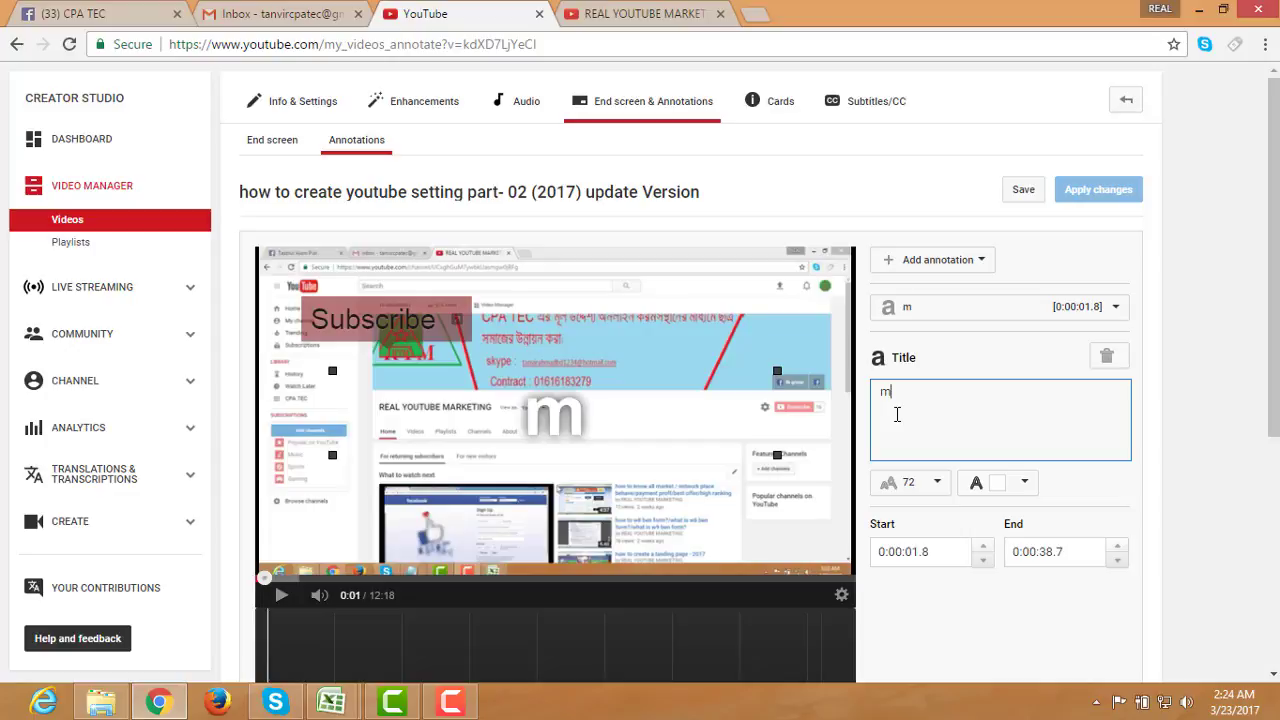
pyautogui.write('oer')
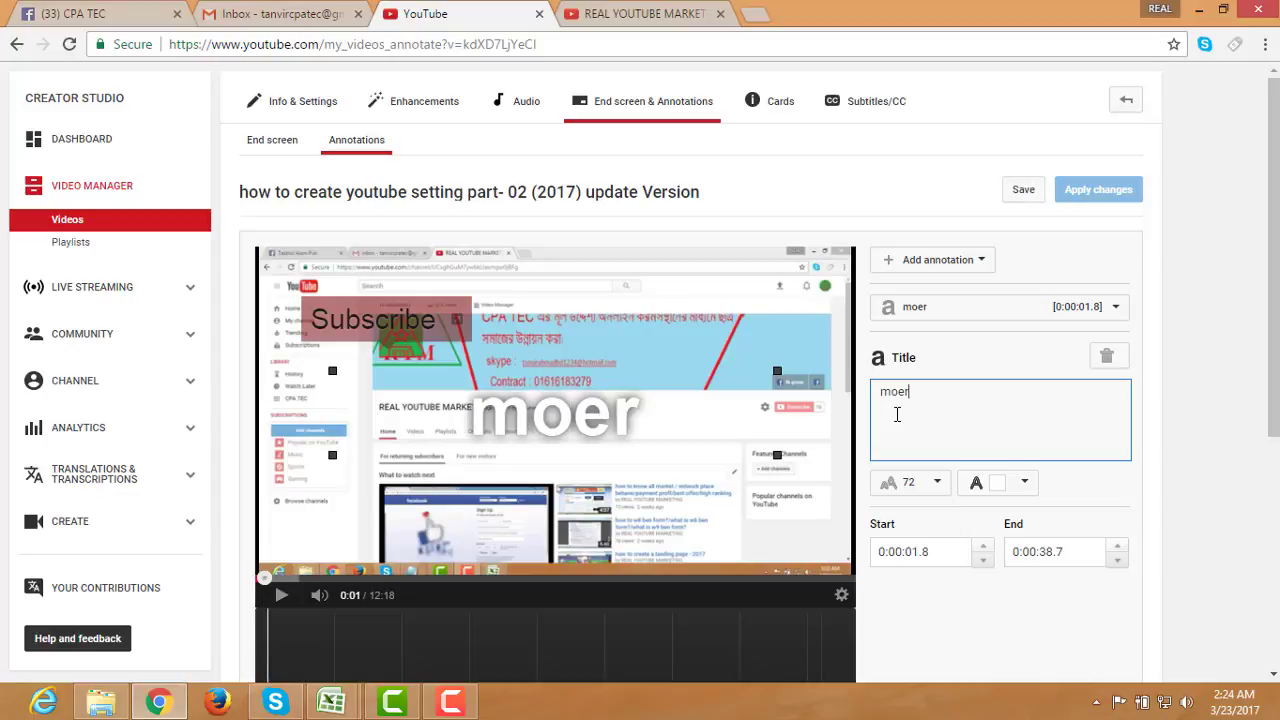
pyautogui.press('BackSpace')
pyautogui.press('BackSpace')
pyautogui.press('BackSpace')
pyautogui.press('BackSpace')
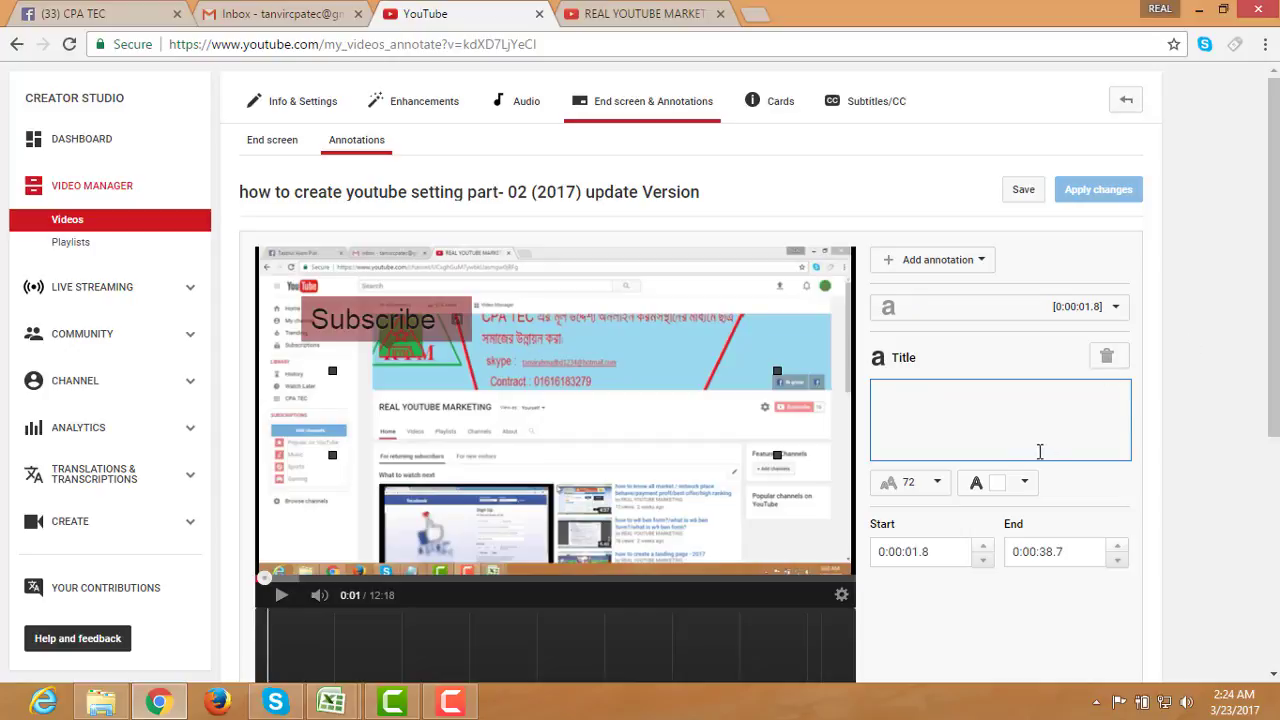
pyautogui.click(1107, 358)
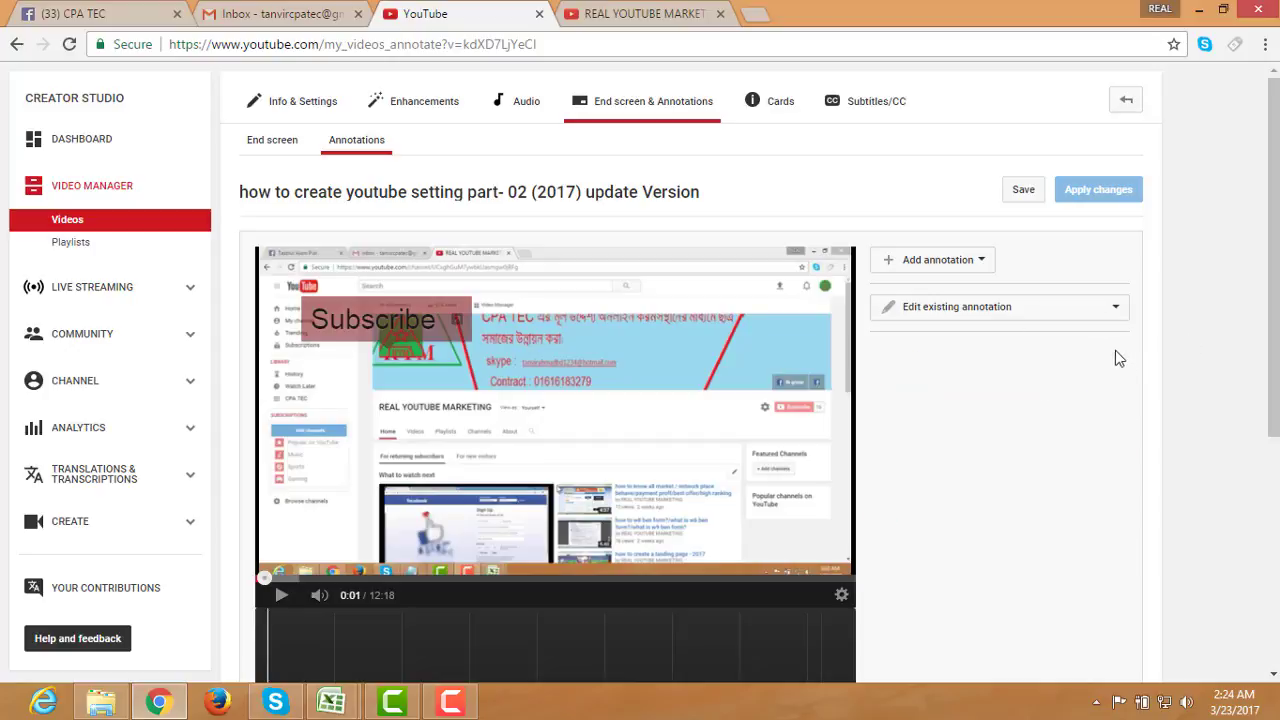
# - Add a note annotation below the centre of the video reading "more vedio click here" with font size 28
pyautogui.click(980, 259)
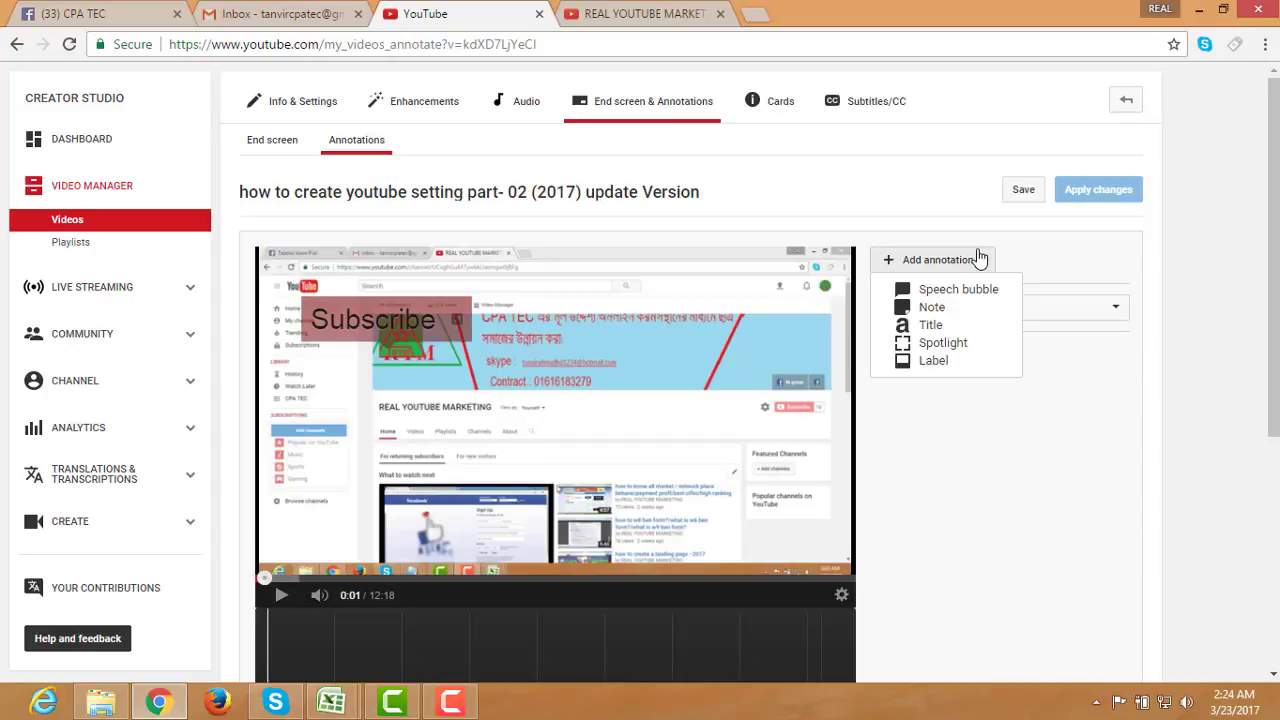
pyautogui.click(945, 308)
pyautogui.moveTo(332, 281); pyautogui.dragTo(568, 480)
pyautogui.click(912, 385)
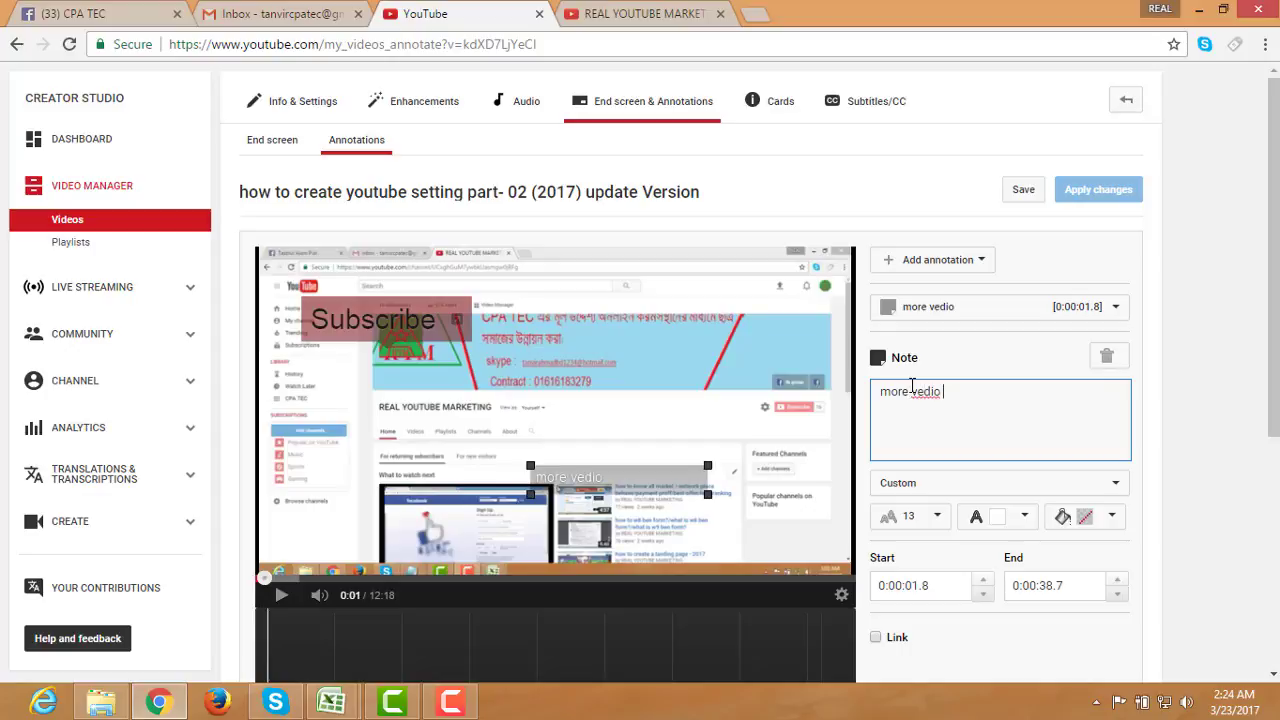
pyautogui.write('more vedio click ')
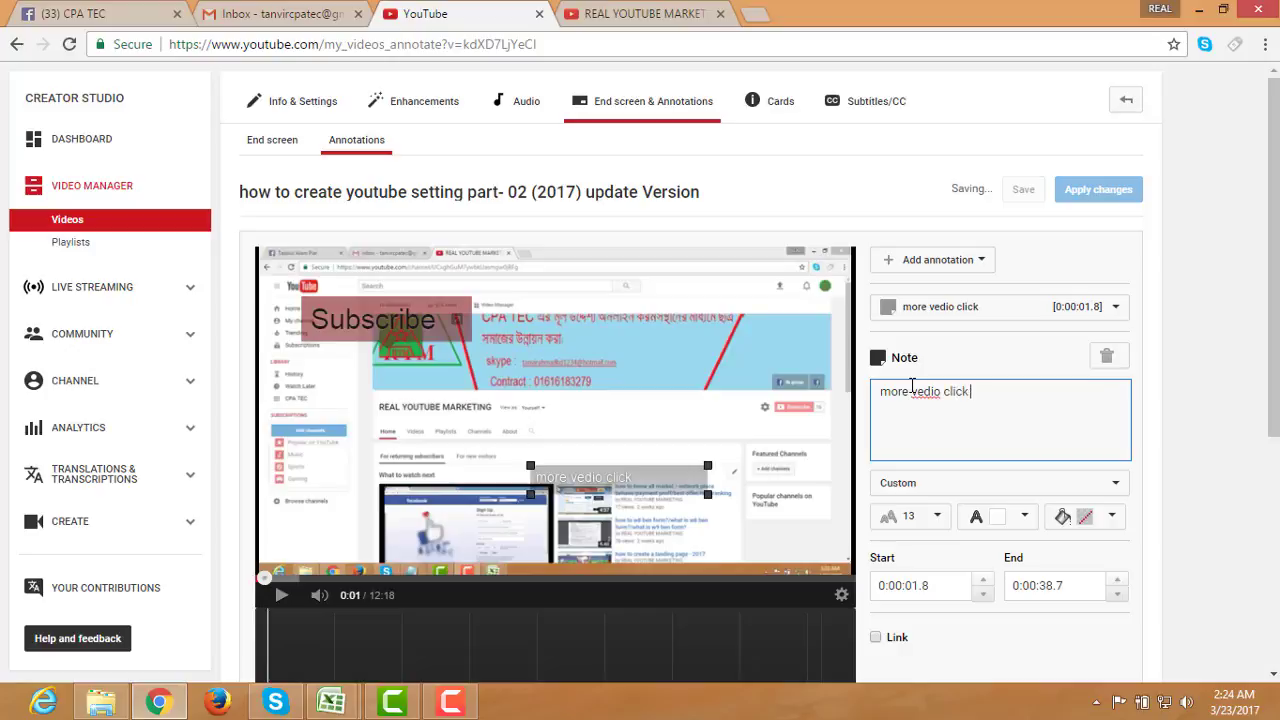
pyautogui.write('here')
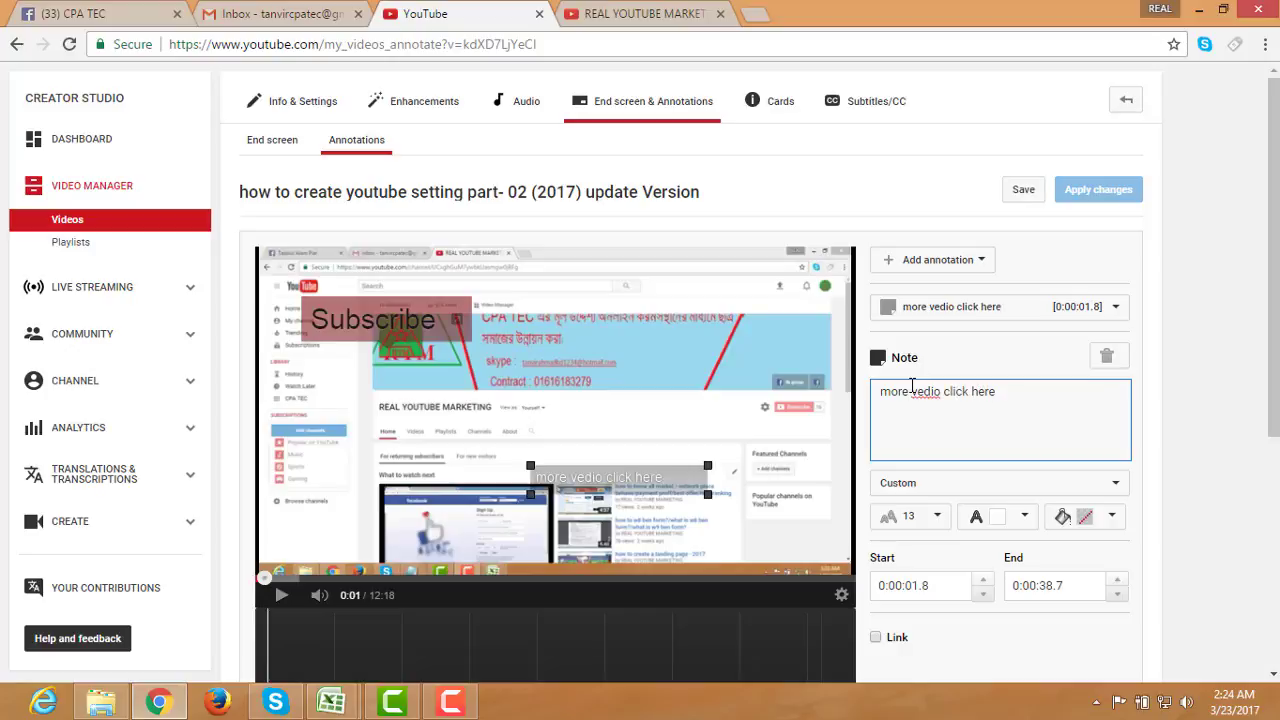
pyautogui.click(939, 516)
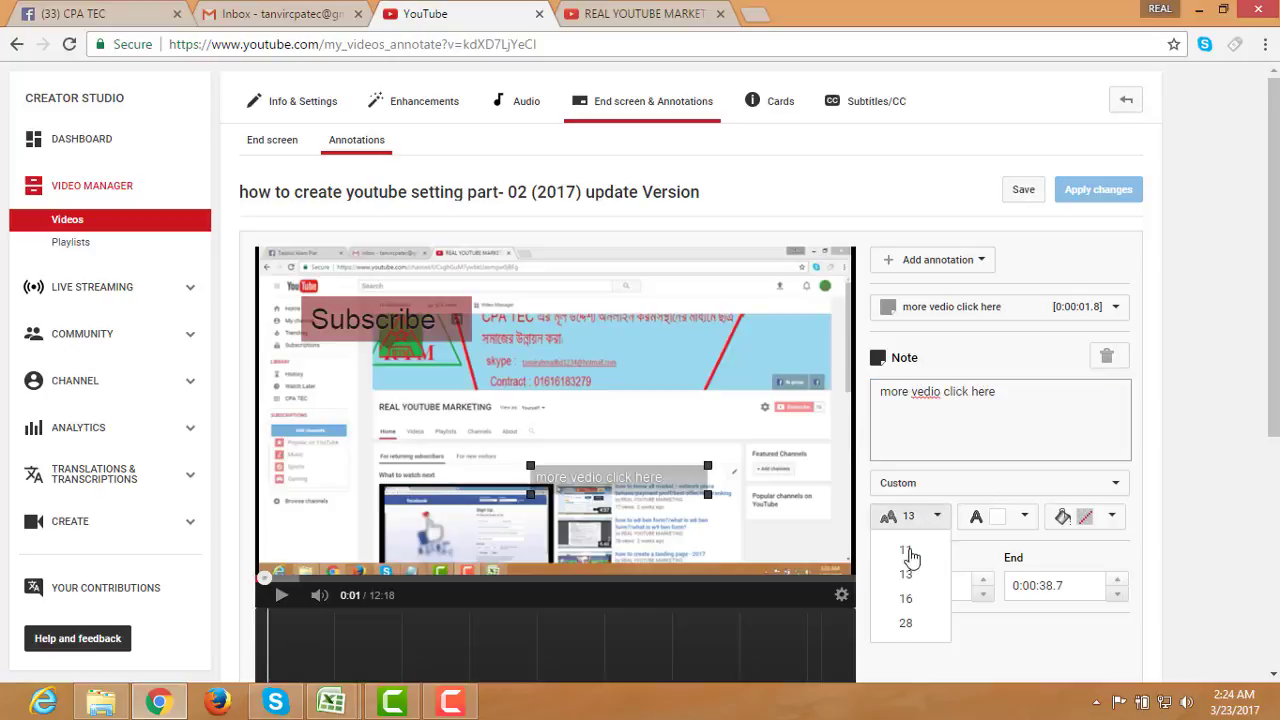
pyautogui.click(908, 622)
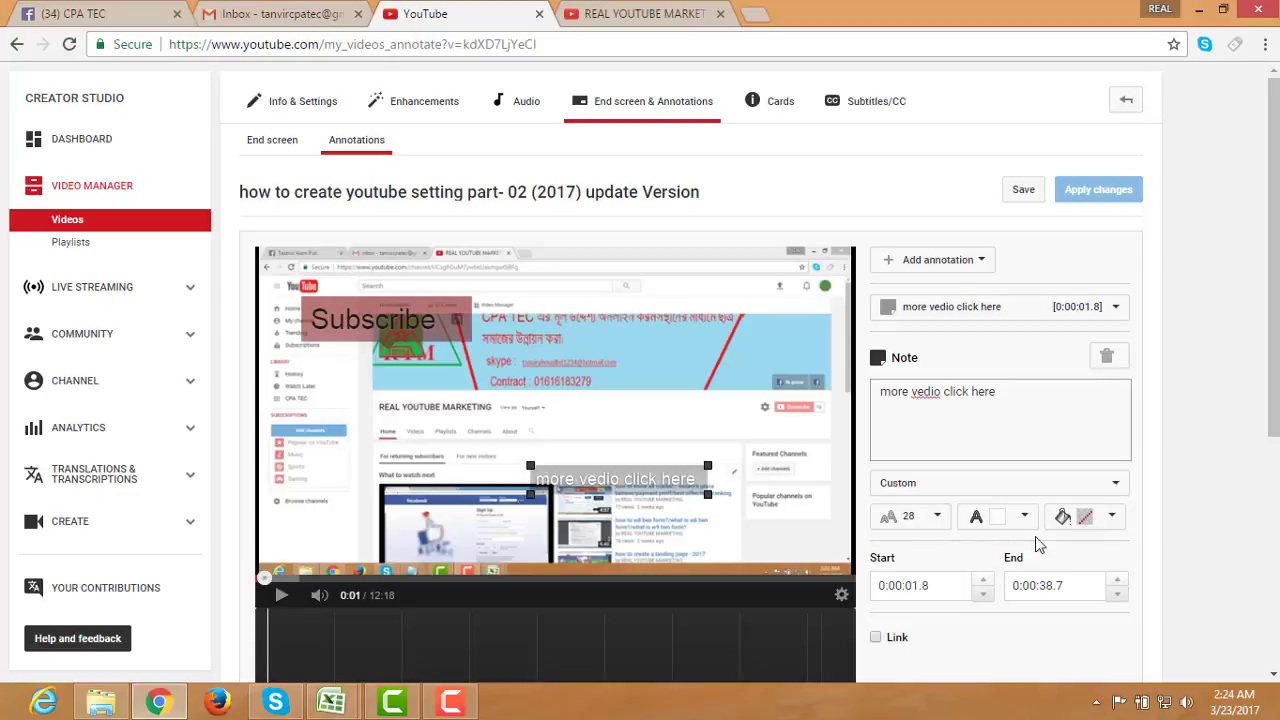
# - Give the note a purple-blue background and enlarge it across the lower right part of the video
pyautogui.click(1113, 518)
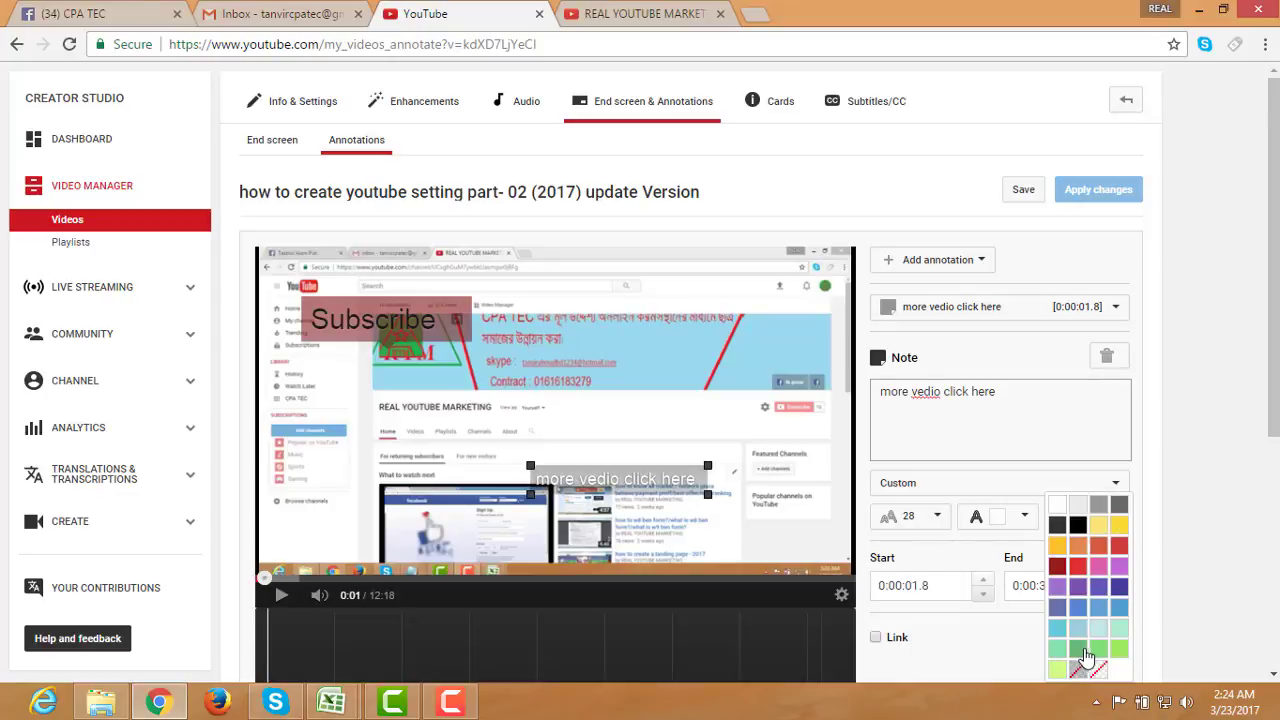
pyautogui.click(1119, 587)
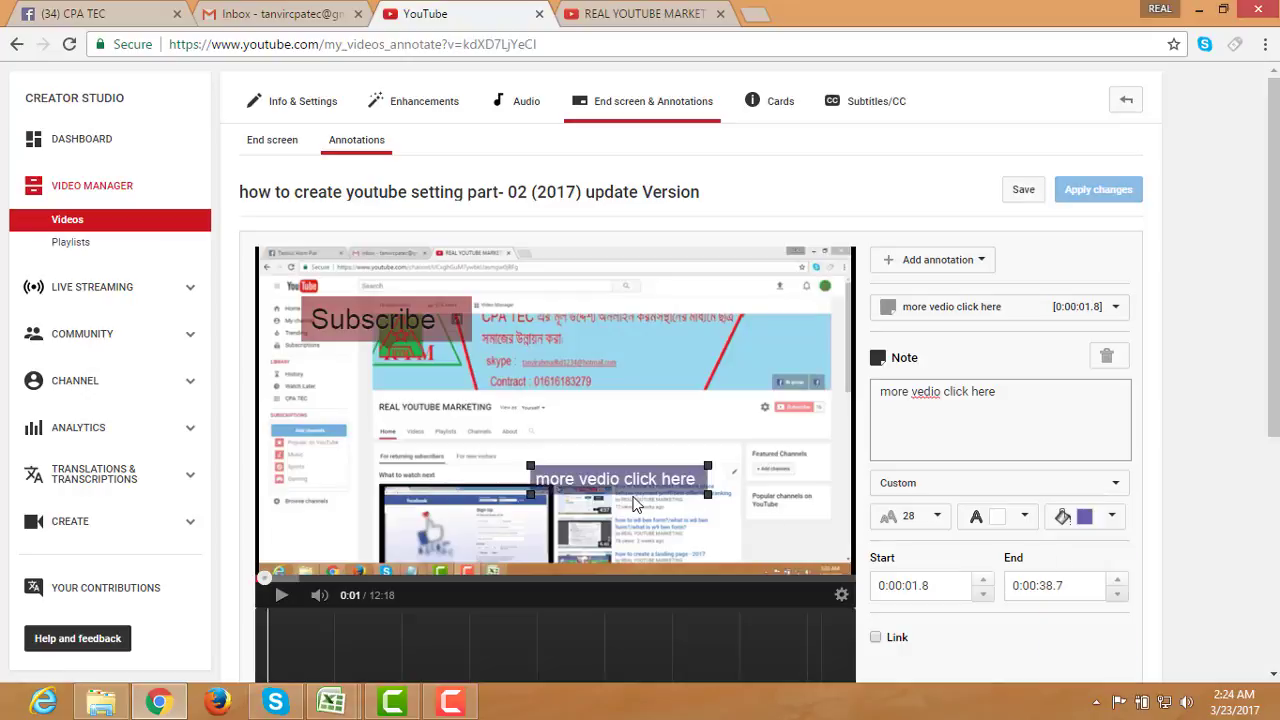
pyautogui.moveTo(703, 490)
pyautogui.mouseDown()
pyautogui.moveTo(790, 505)
pyautogui.moveTo(841, 537)
pyautogui.mouseUp()
pyautogui.moveTo(793, 494); pyautogui.dragTo(789, 517)
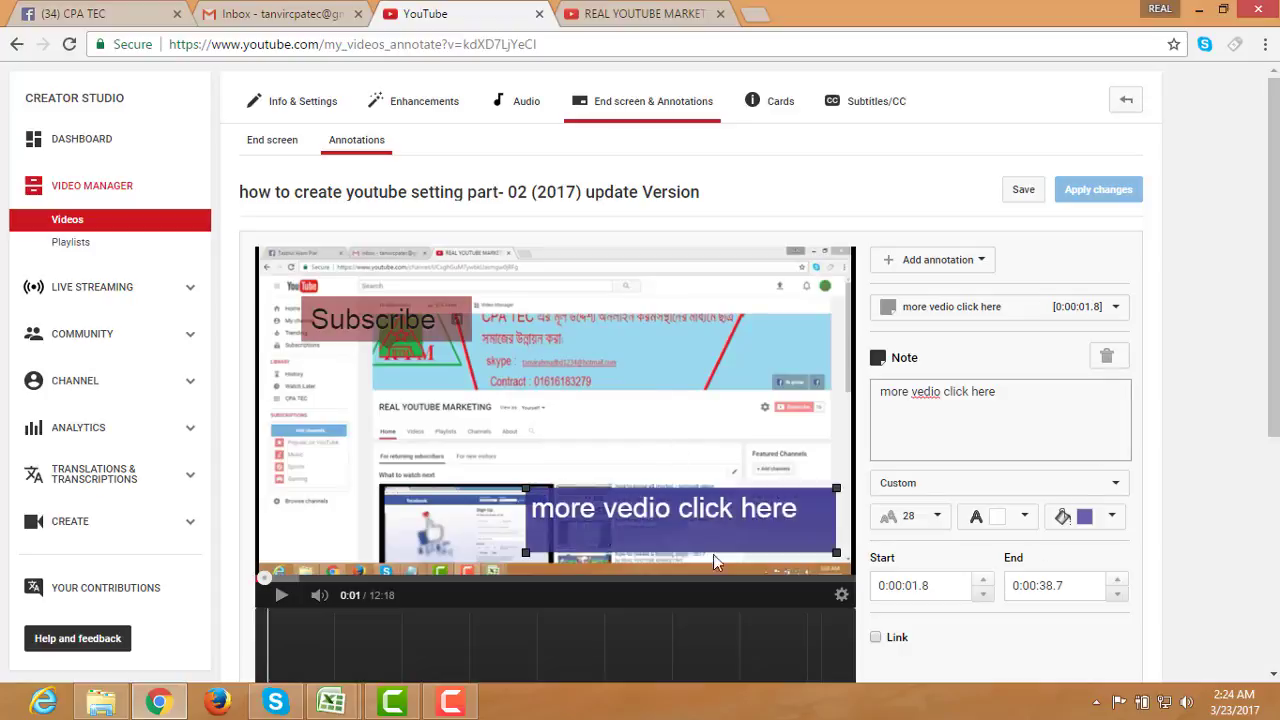
# - Turn on the link option for the note, with Video as the link type
pyautogui.scroll(-1, 862, 600)
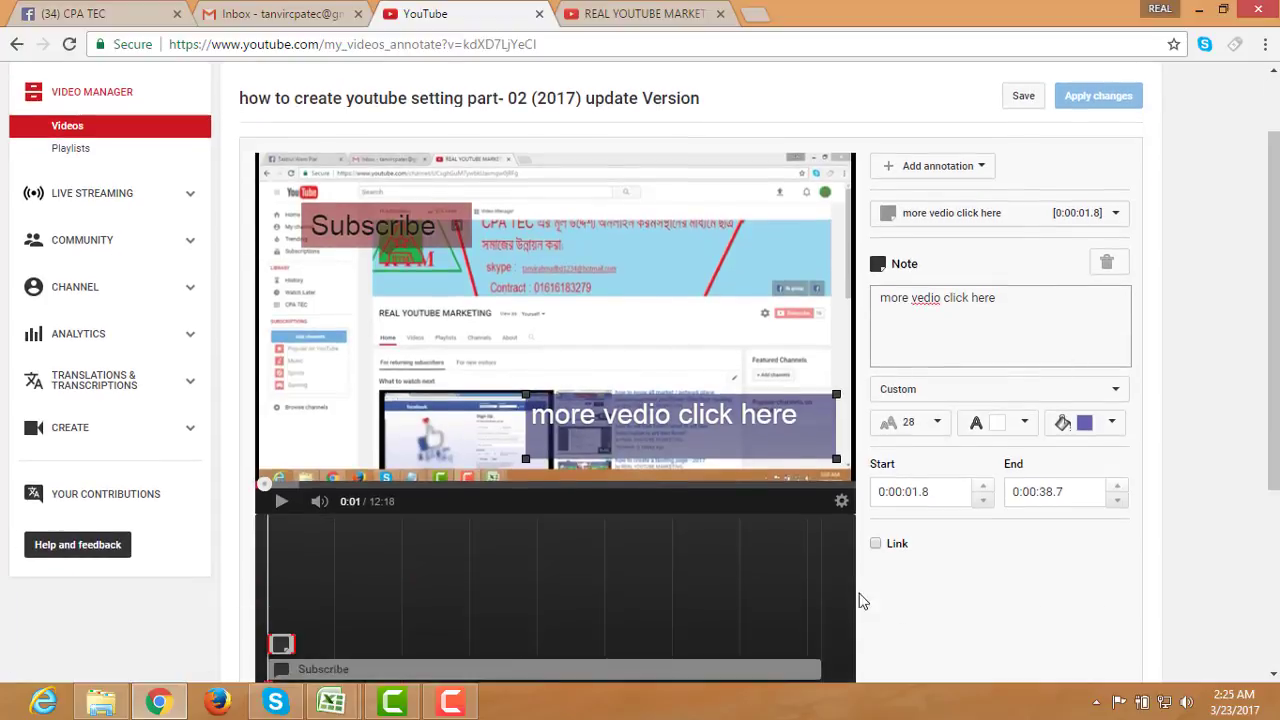
pyautogui.scroll(-1, 910, 553)
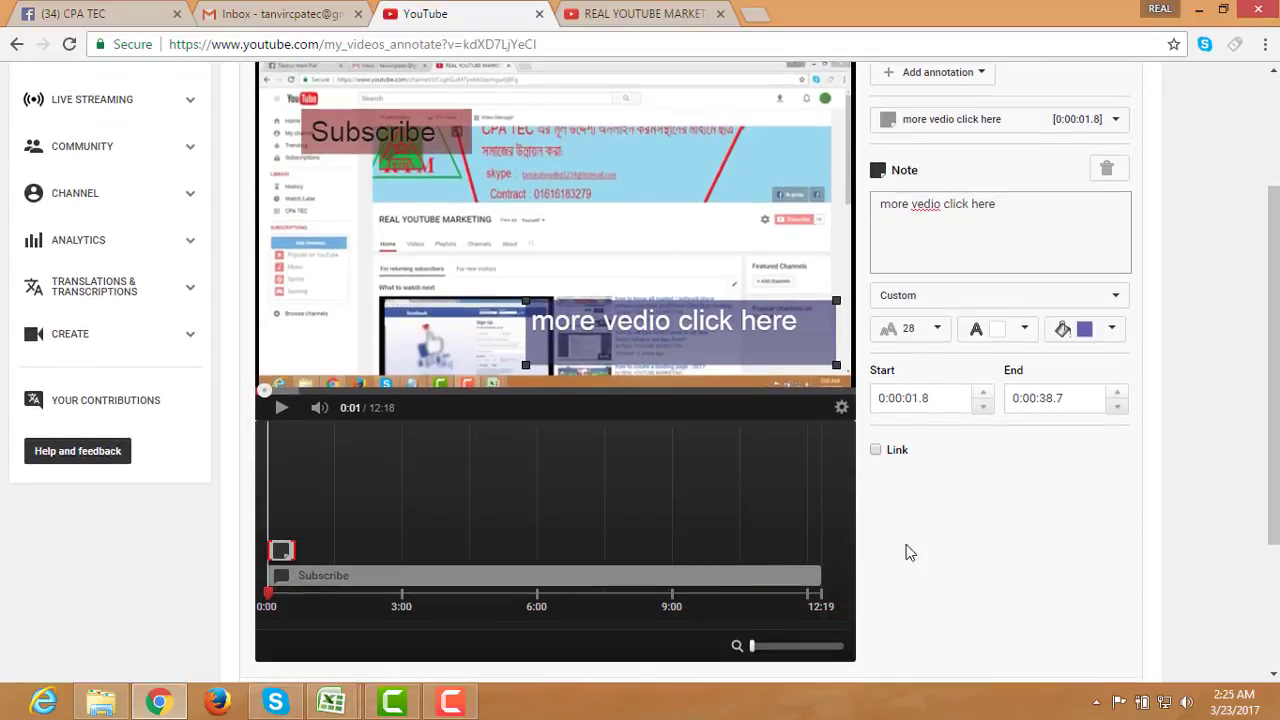
pyautogui.click(876, 451)
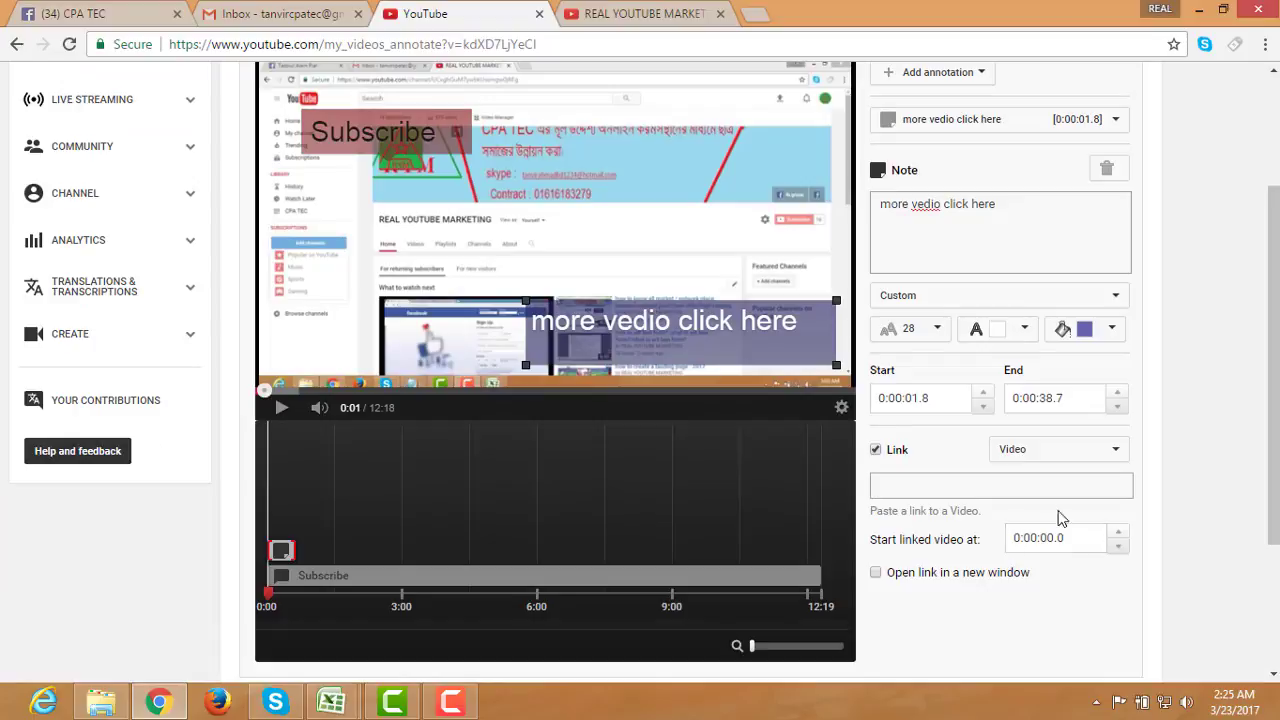
# - Open "how to application for adsence 2017 ( update version)" from the channel's "youtube" playlist and pause it
pyautogui.click(648, 12)
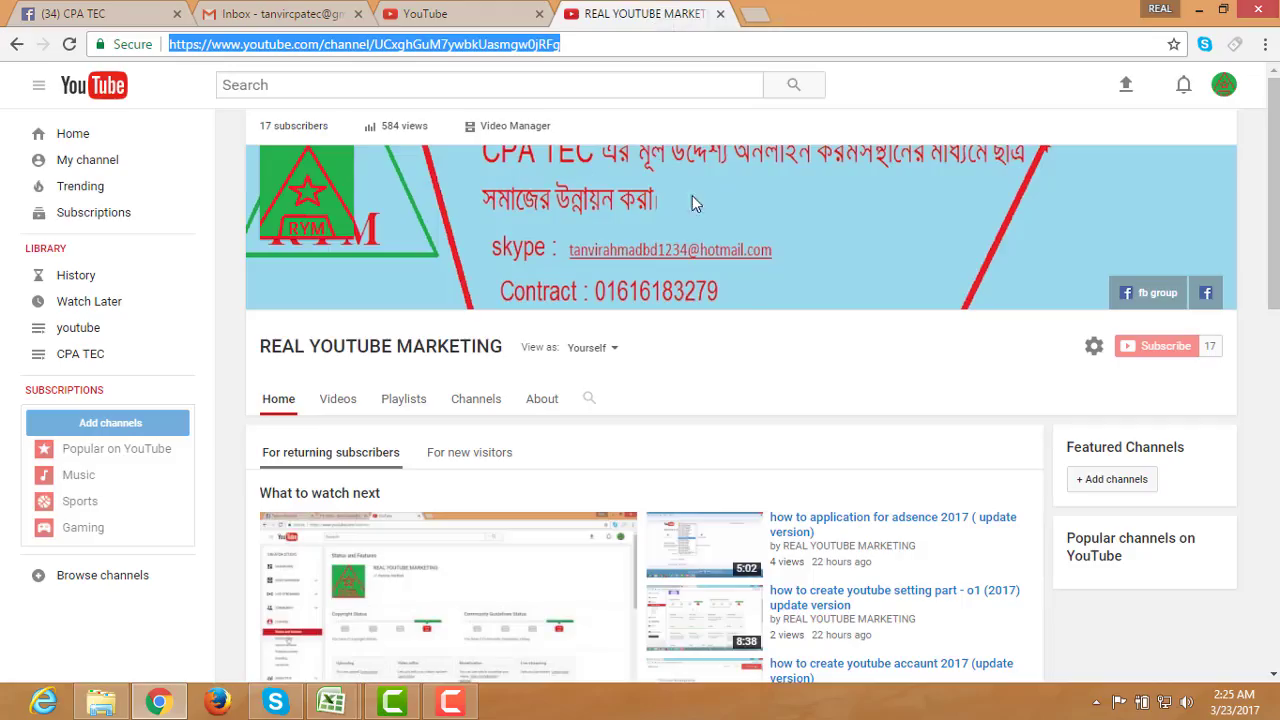
pyautogui.click(409, 404)
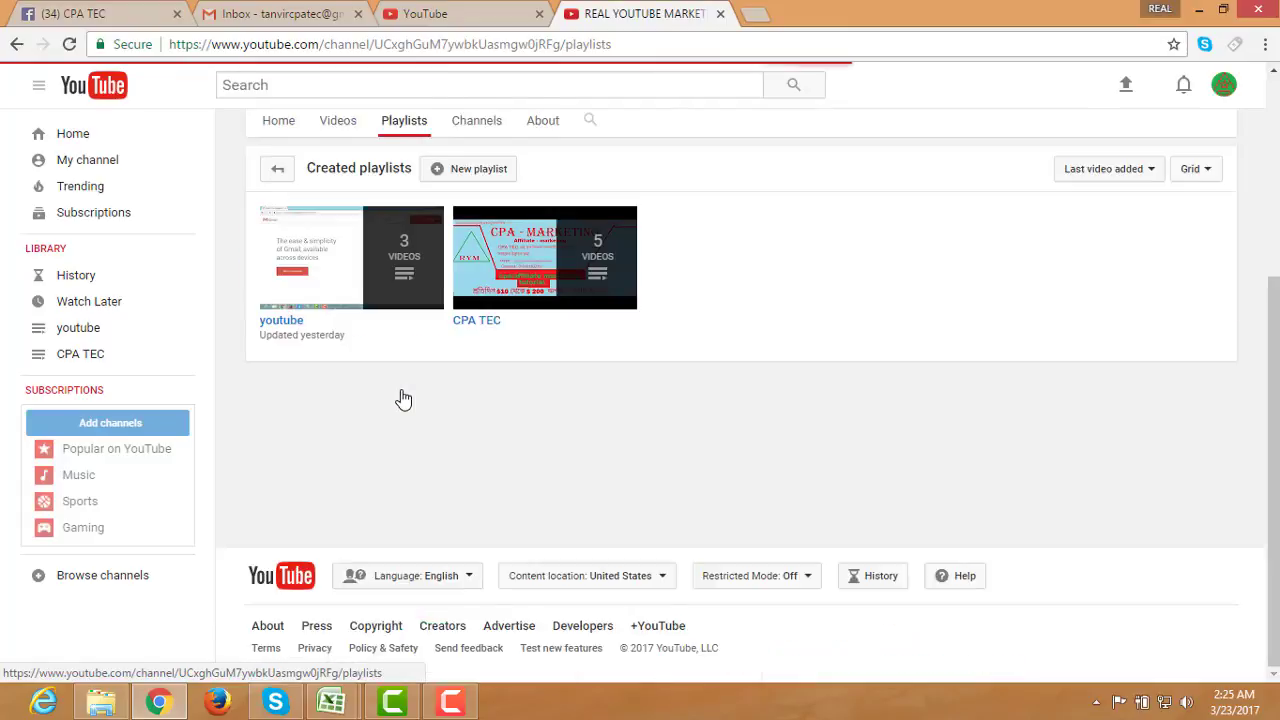
pyautogui.moveTo(532, 280)
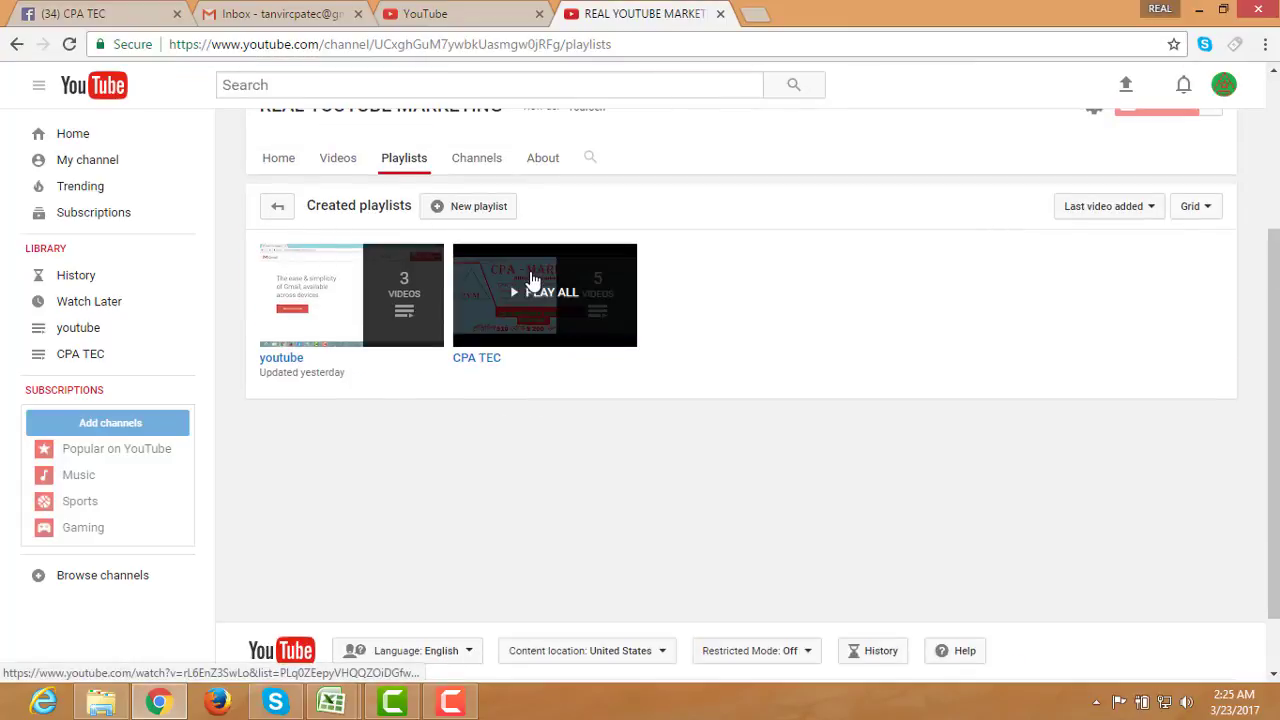
pyautogui.moveTo(377, 330)
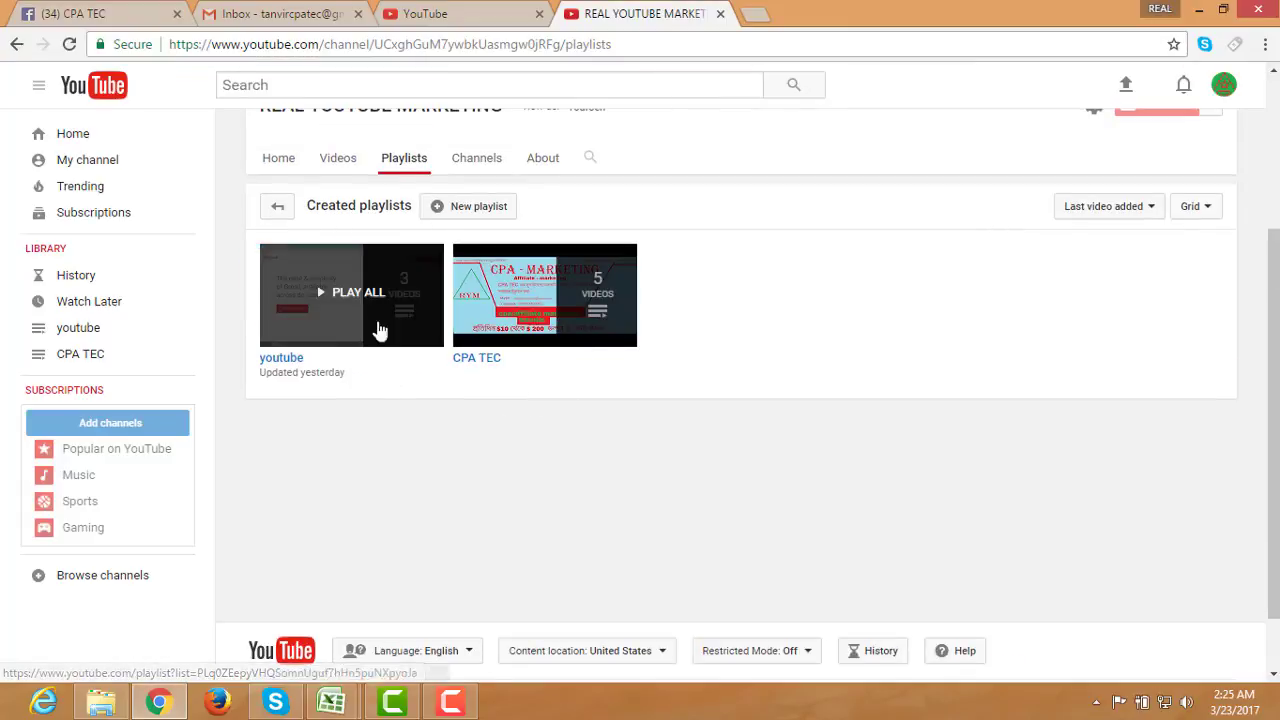
pyautogui.click(377, 305)
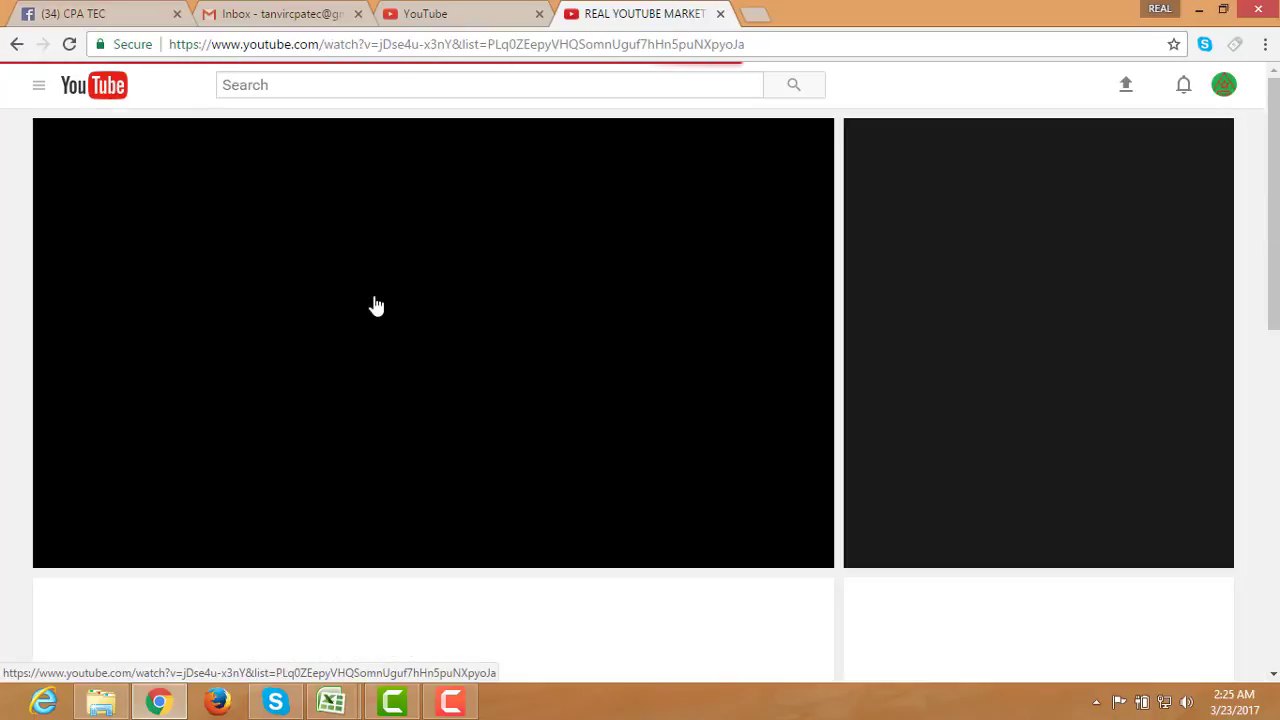
pyautogui.click(60, 550)
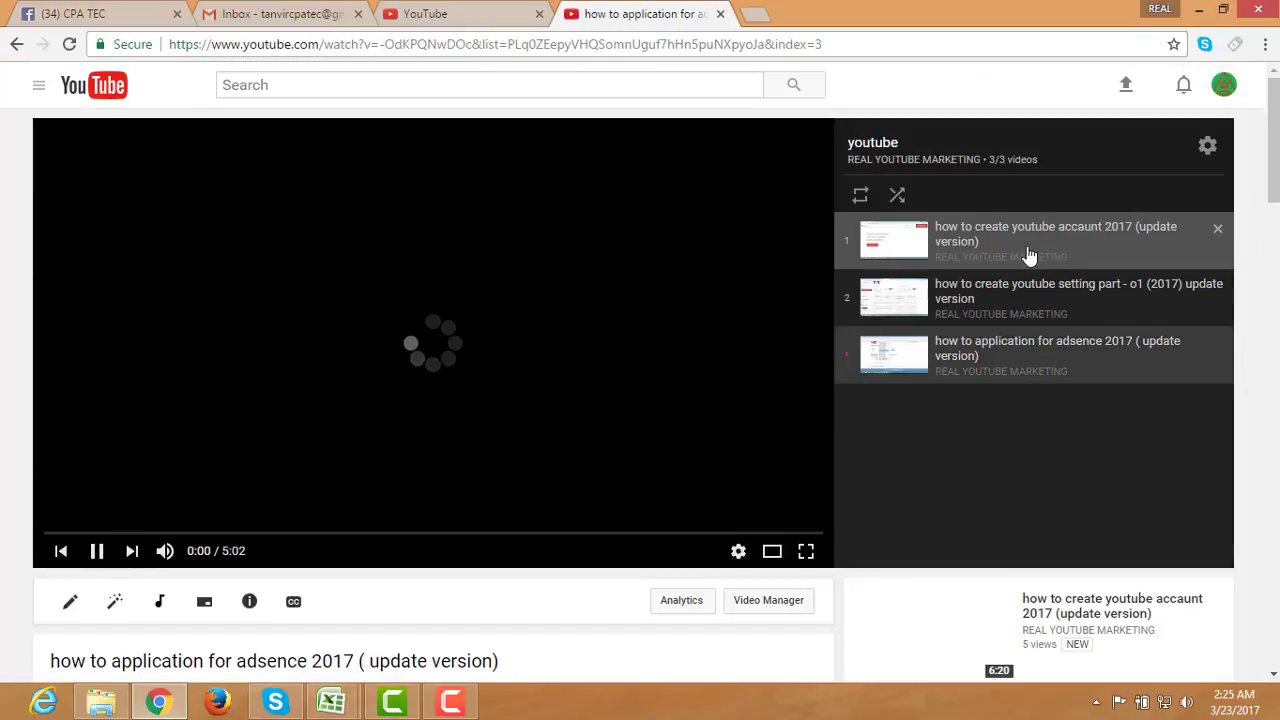
pyautogui.click(100, 551)
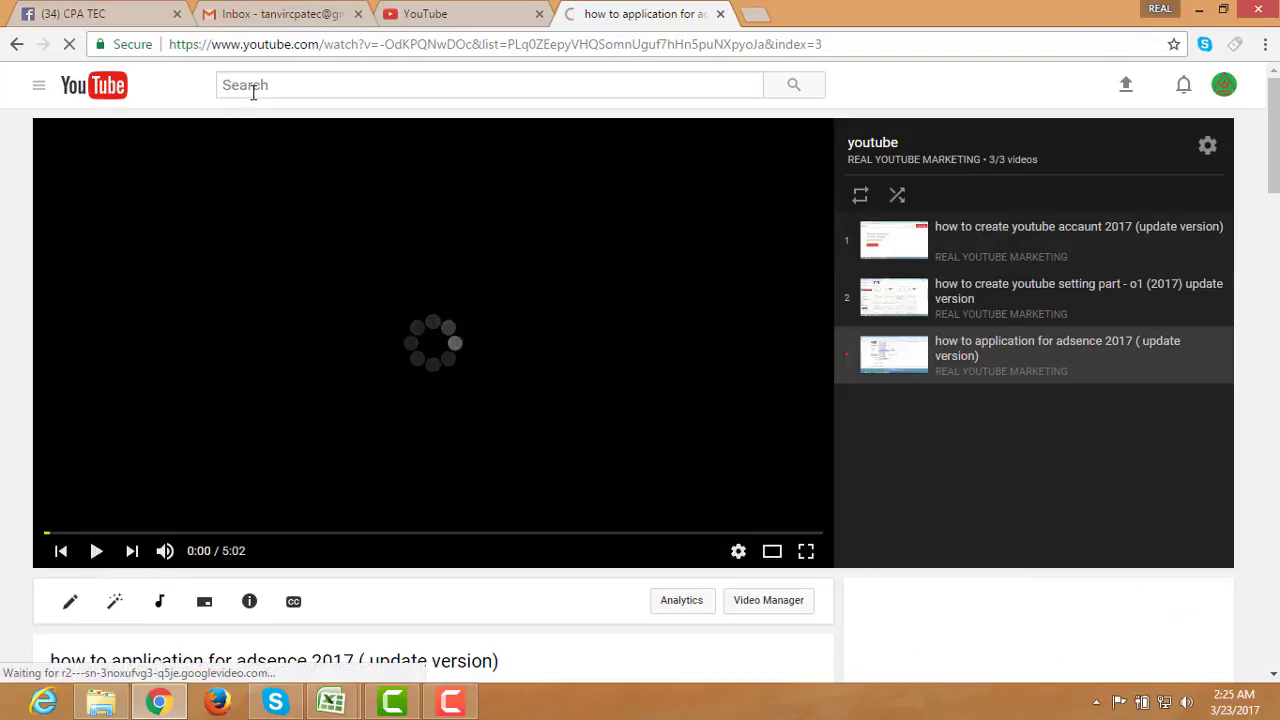
# - Copy the web address of the playlist video and close its page
pyautogui.click(560, 44)
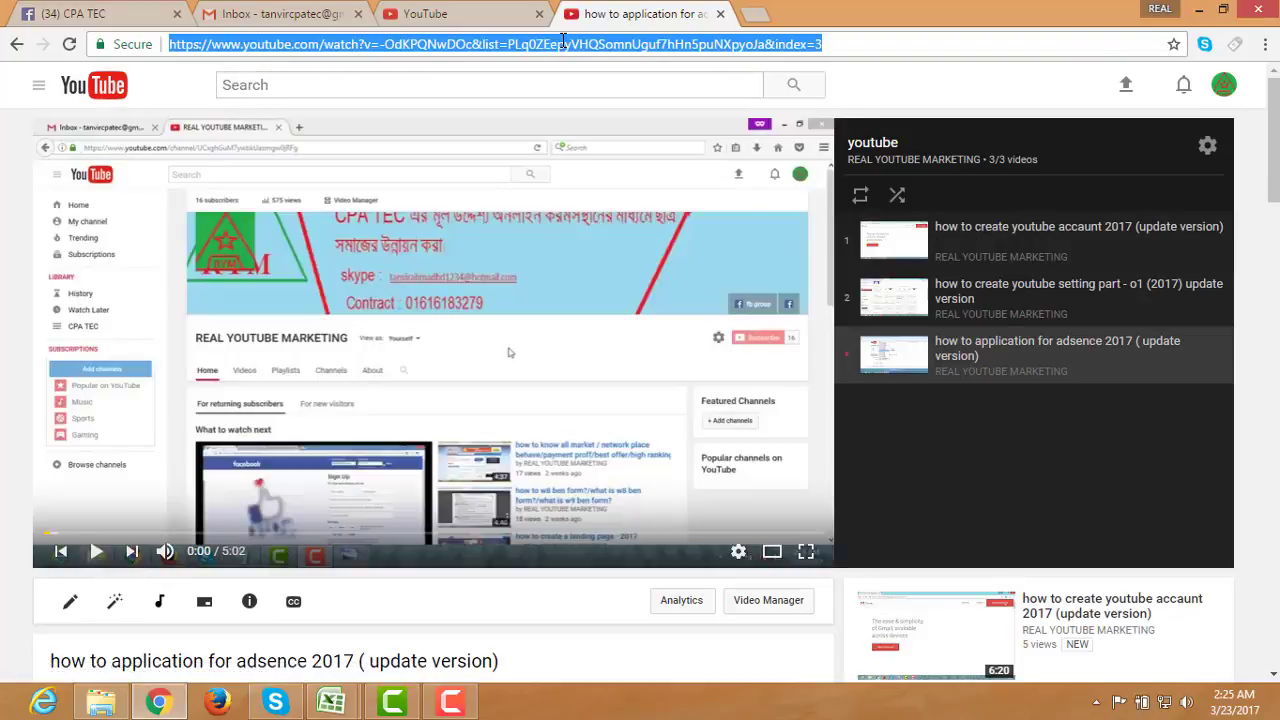
pyautogui.rightClick(560, 44)
pyautogui.click(600, 109)
pyautogui.click(16, 44)
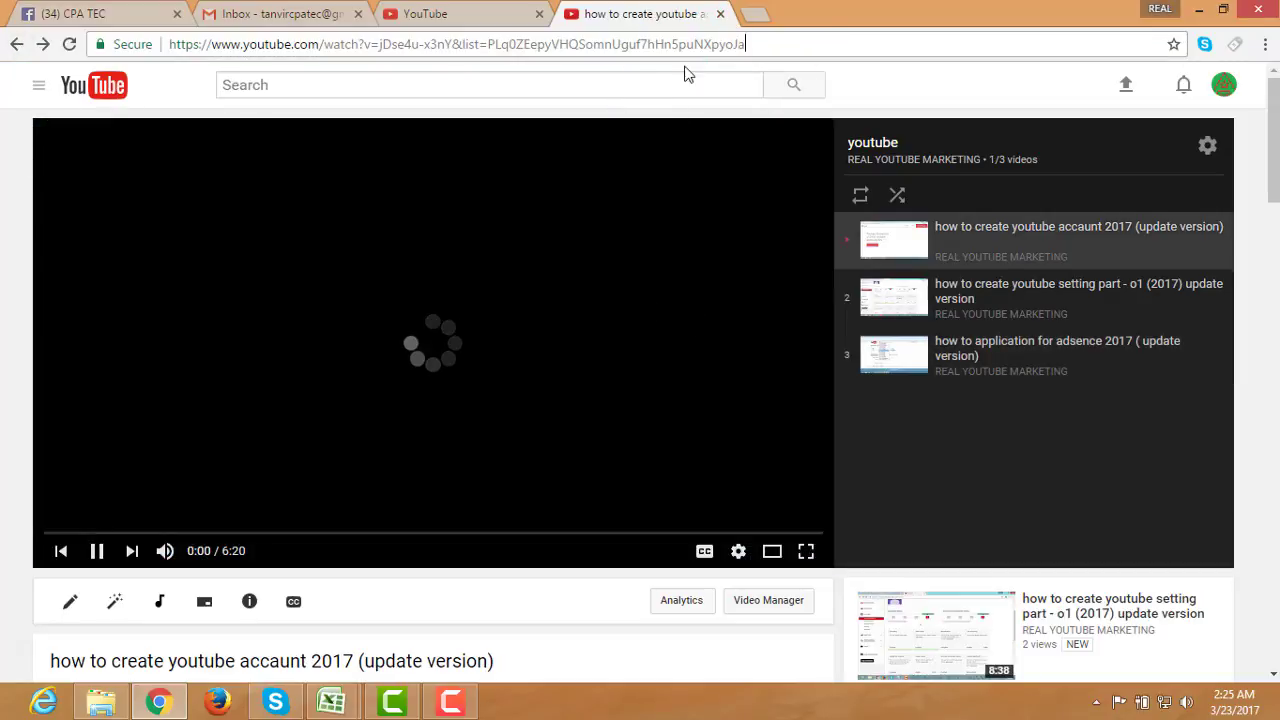
pyautogui.click(720, 14)
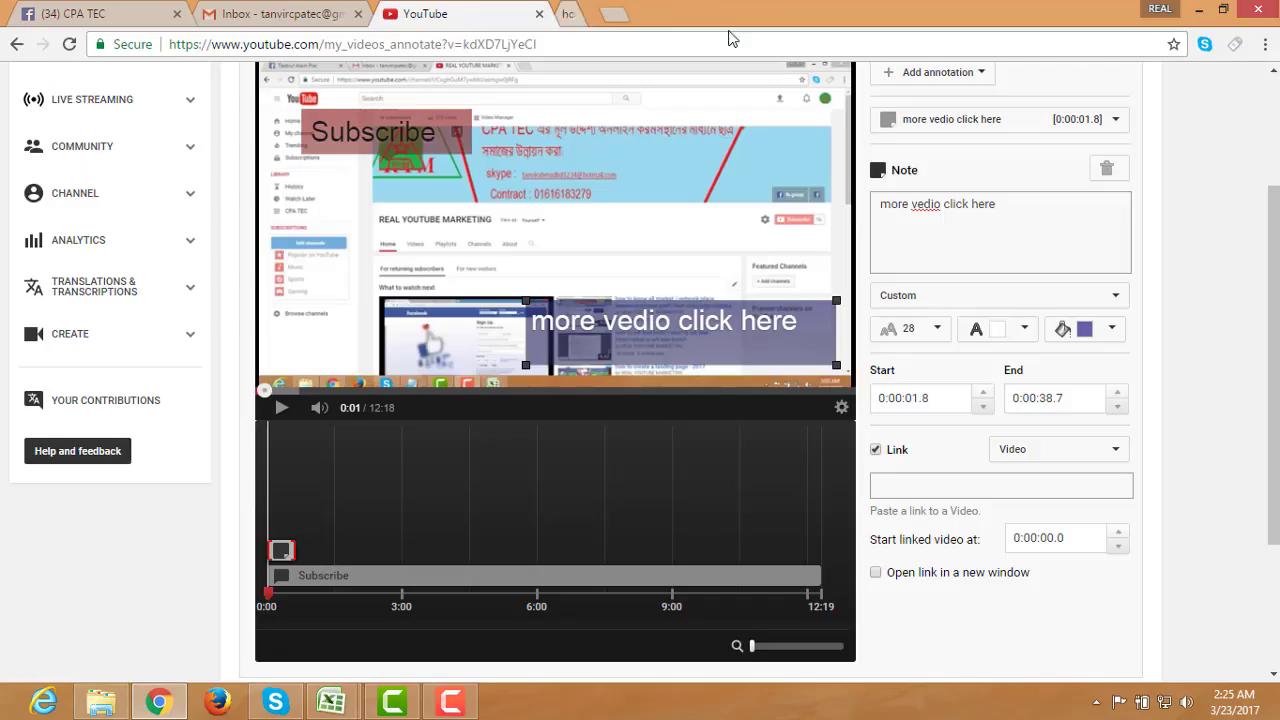
# - Paste the copied address as the note's video link and have it open in a new window
pyautogui.rightClick(908, 487)
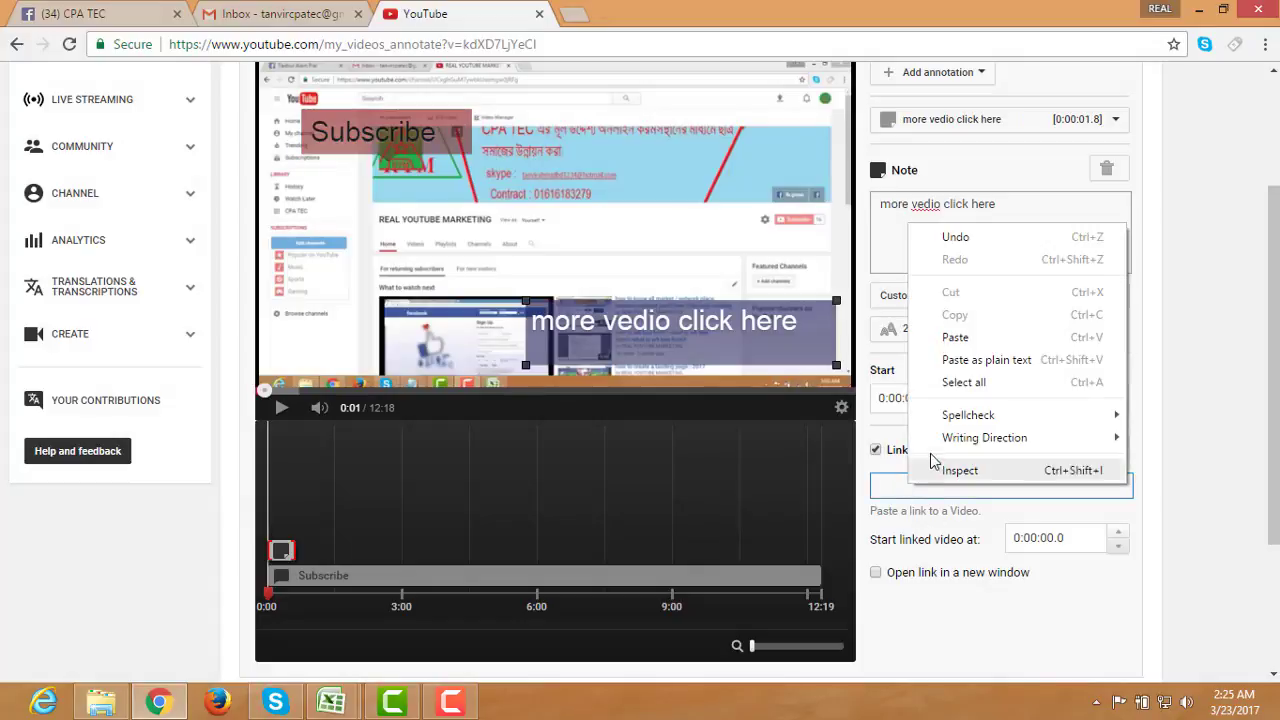
pyautogui.click(955, 337)
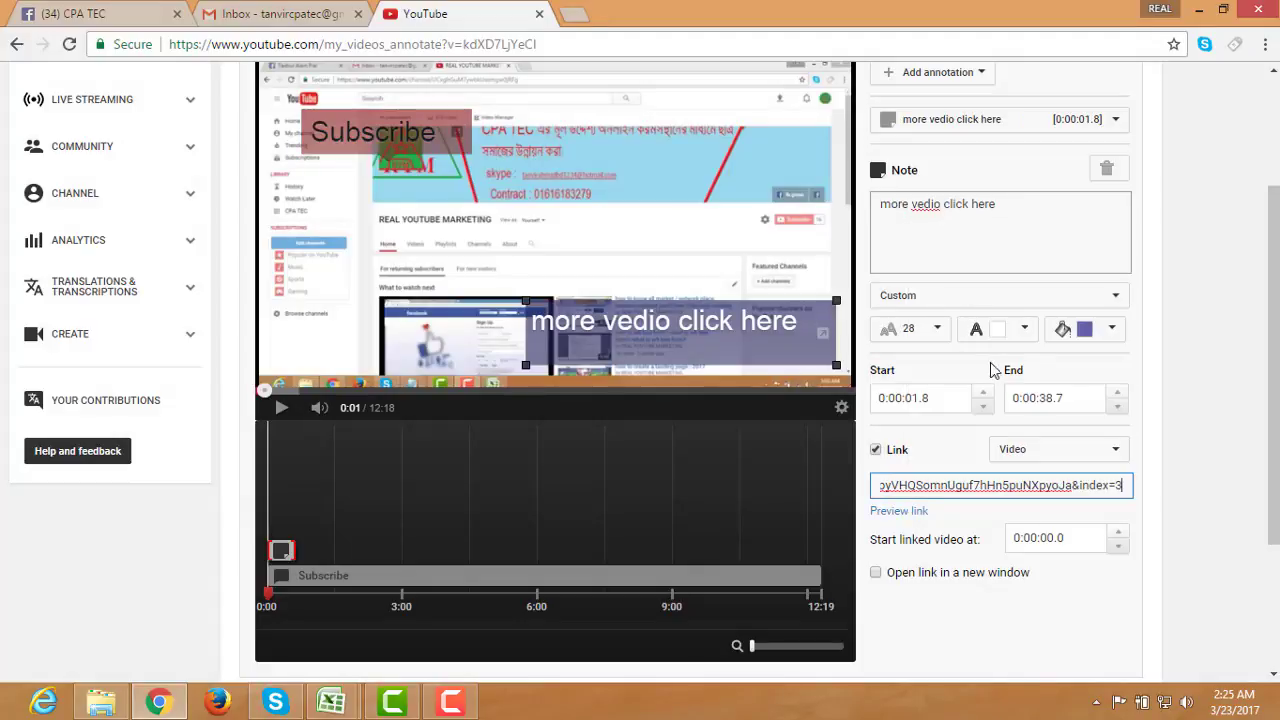
pyautogui.click(878, 580)
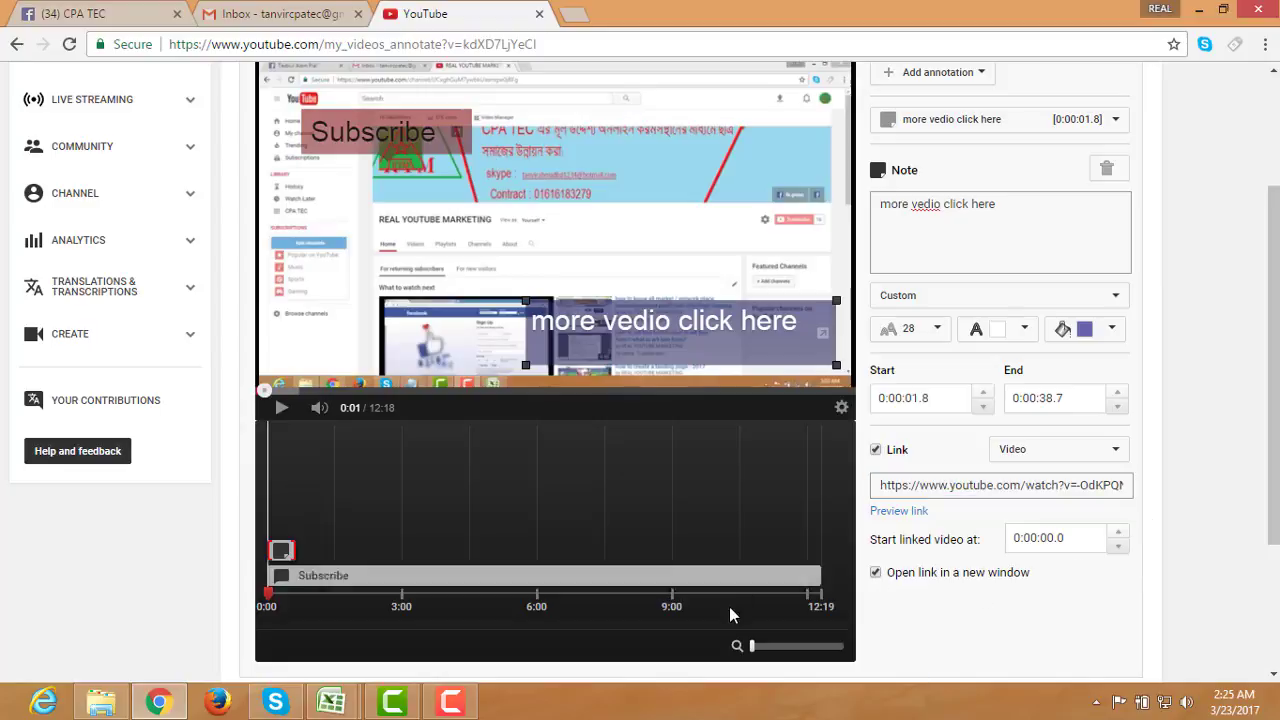
# - Extend the note on the timeline to end at 0:12:18.0, apply the annotation changes and return to the video list
pyautogui.moveTo(290, 552); pyautogui.dragTo(831, 543)
pyautogui.scroll(2, 1073, 405)
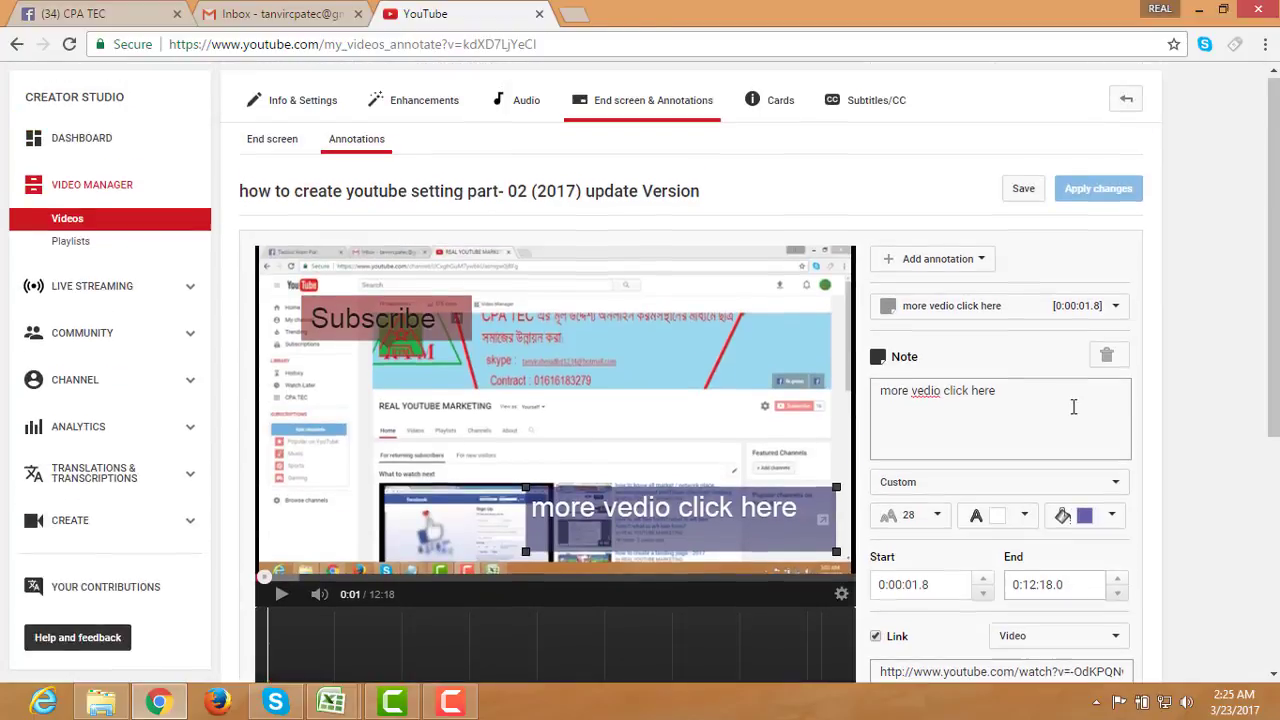
pyautogui.click(1024, 195)
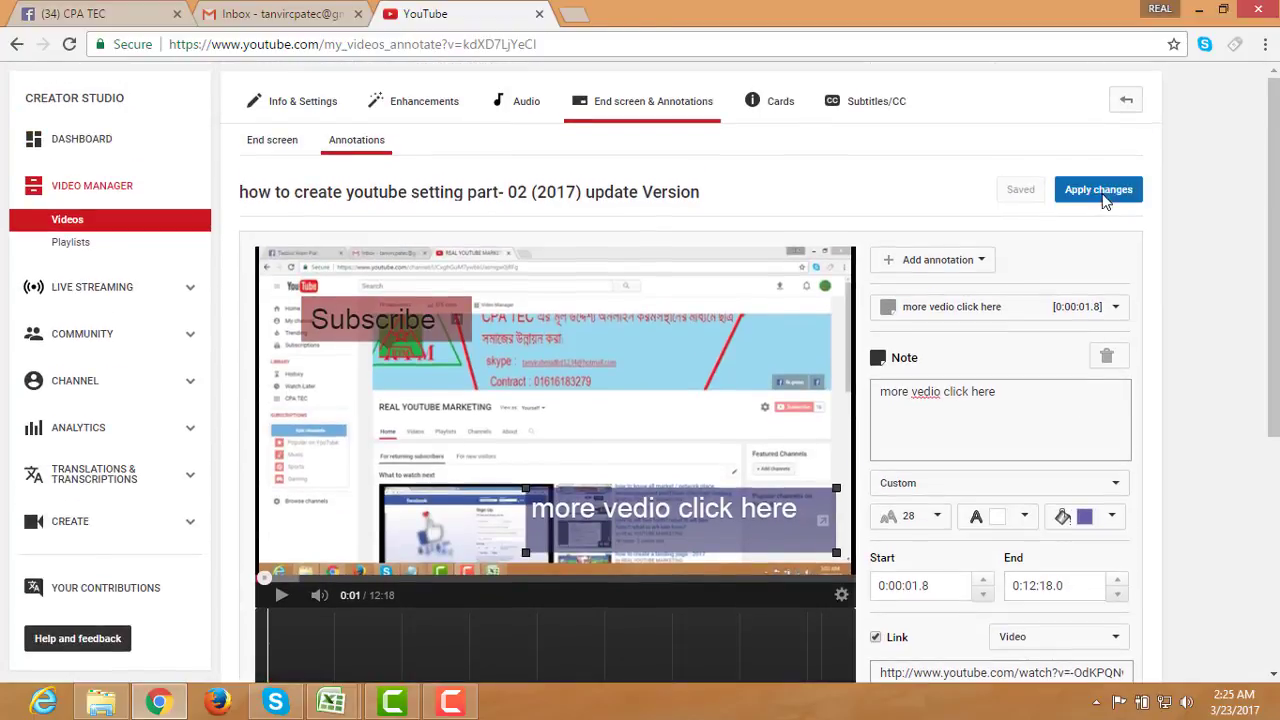
pyautogui.click(1100, 193)
pyautogui.click(1126, 100)
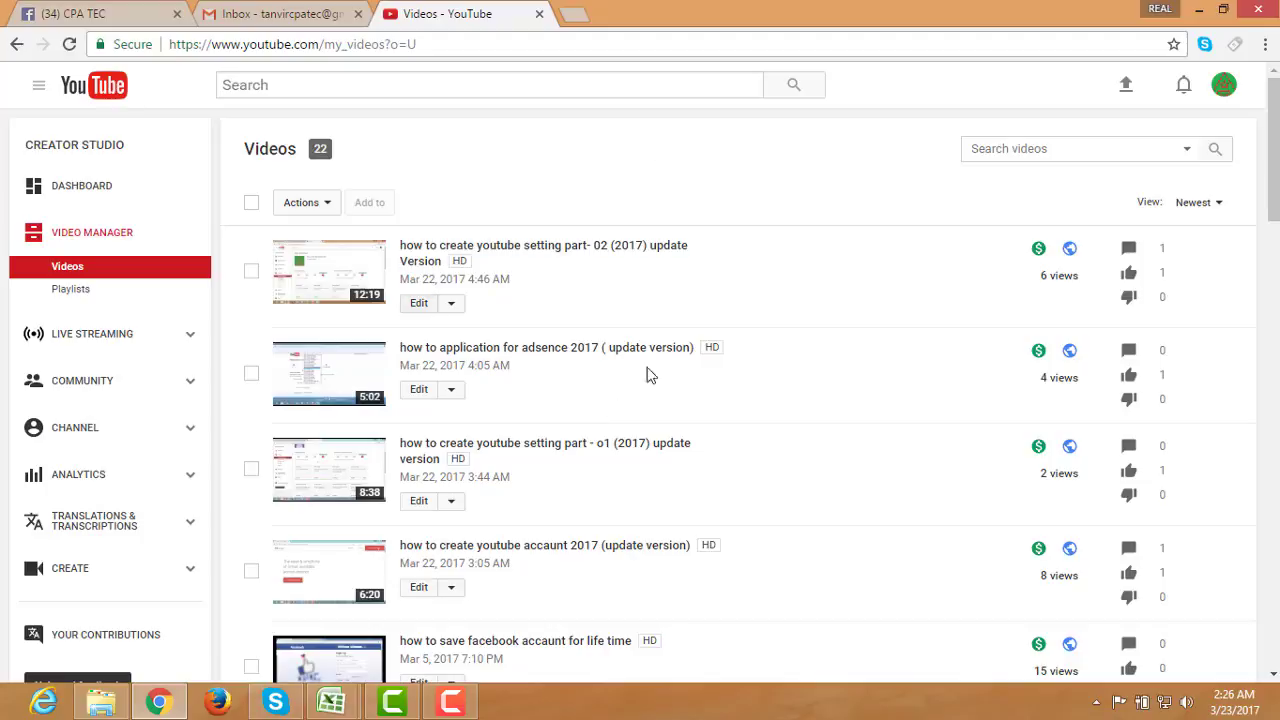
# - Play the uploaded video "how to create a landing page - 2017", muting the sound and skipping the ad, to view its Subscribe annotation
pyautogui.scroll(-1, 700, 365)
pyautogui.scroll(-7, 700, 365)
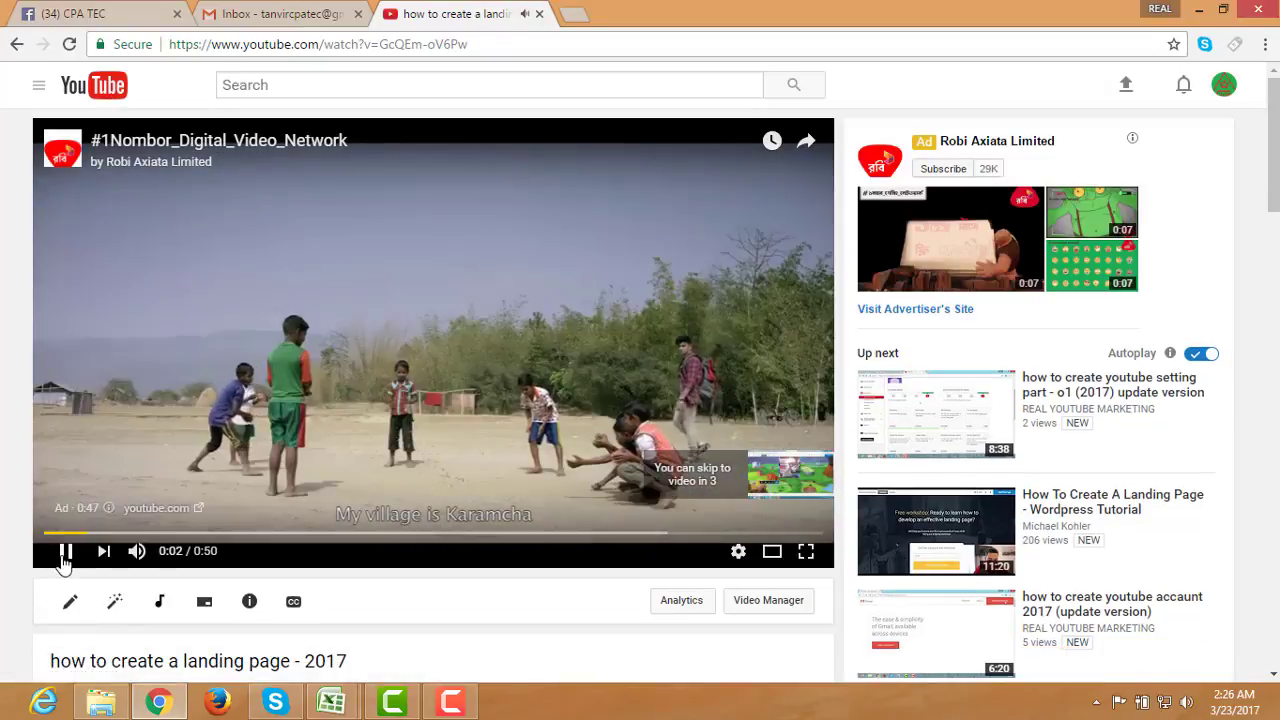
pyautogui.click(64, 558)
pyautogui.press('space')
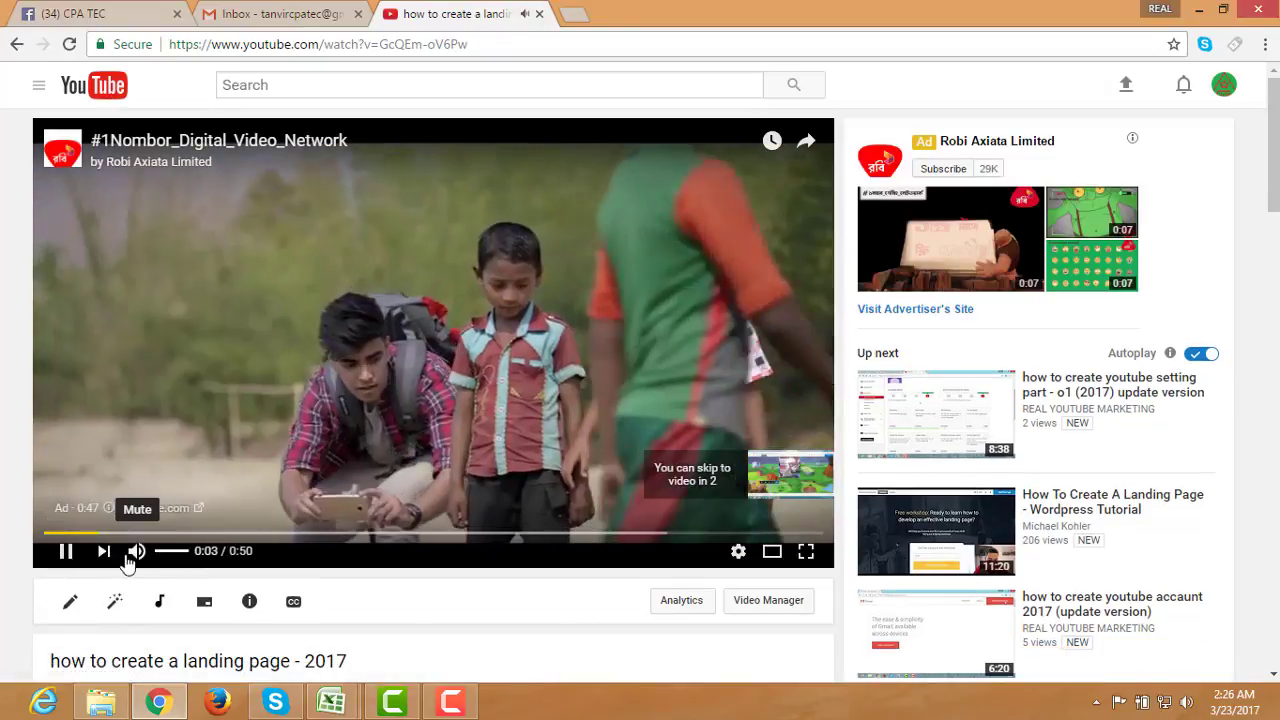
pyautogui.click(135, 551)
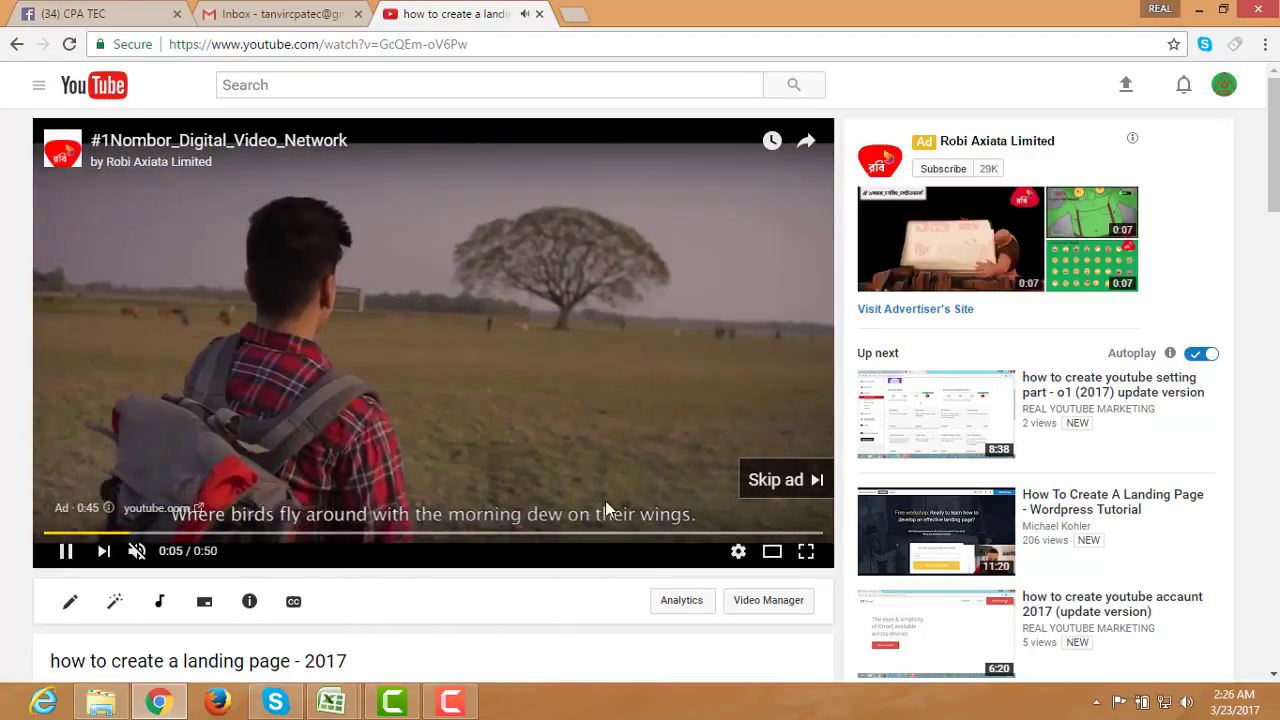
pyautogui.click(775, 478)
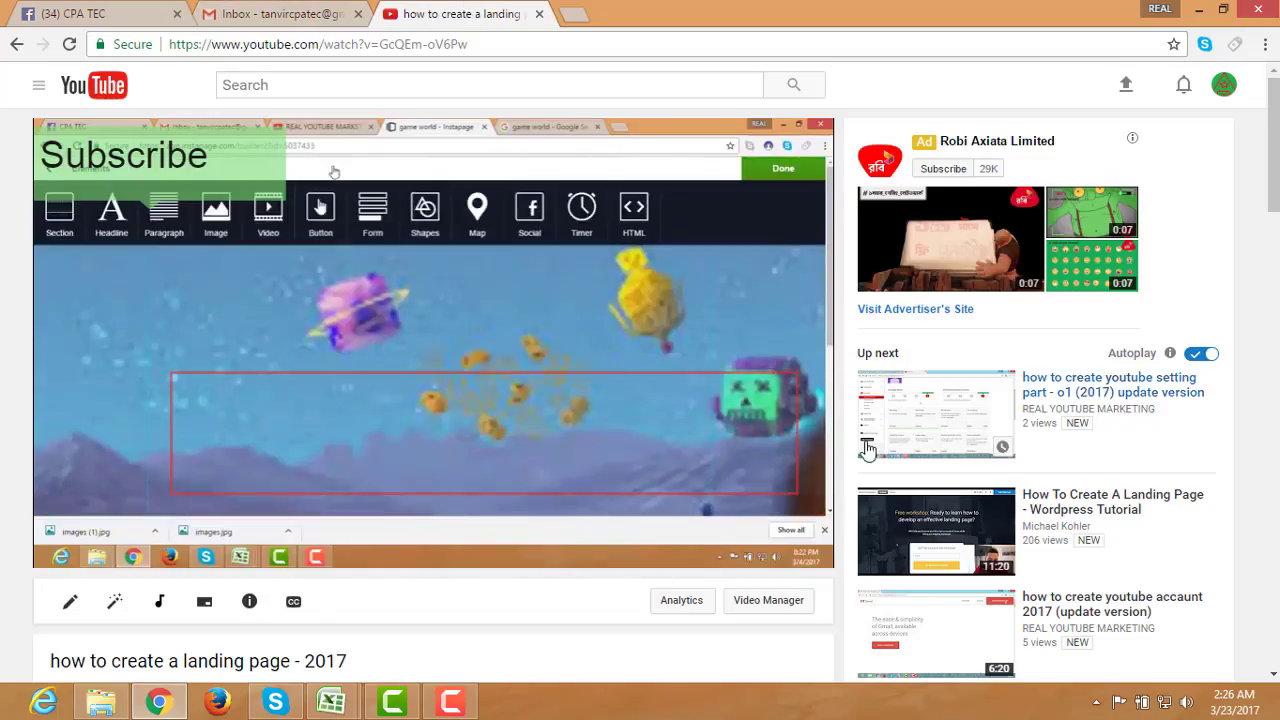
# - Open the REAL YOUTUBE MARKETING channel page from the landing page video's details
pyautogui.scroll(-1, 573, 333)
pyautogui.scroll(1, 408, 294)
pyautogui.scroll(-3, 299, 461)
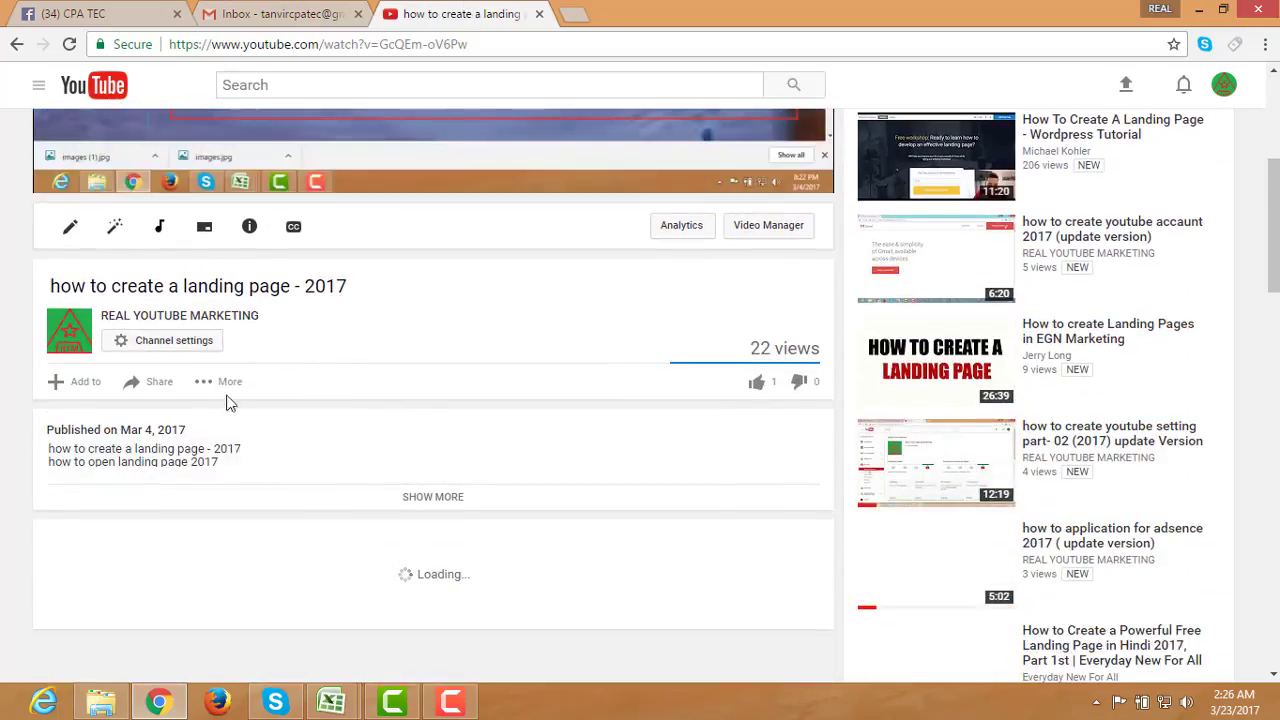
pyautogui.click(223, 290)
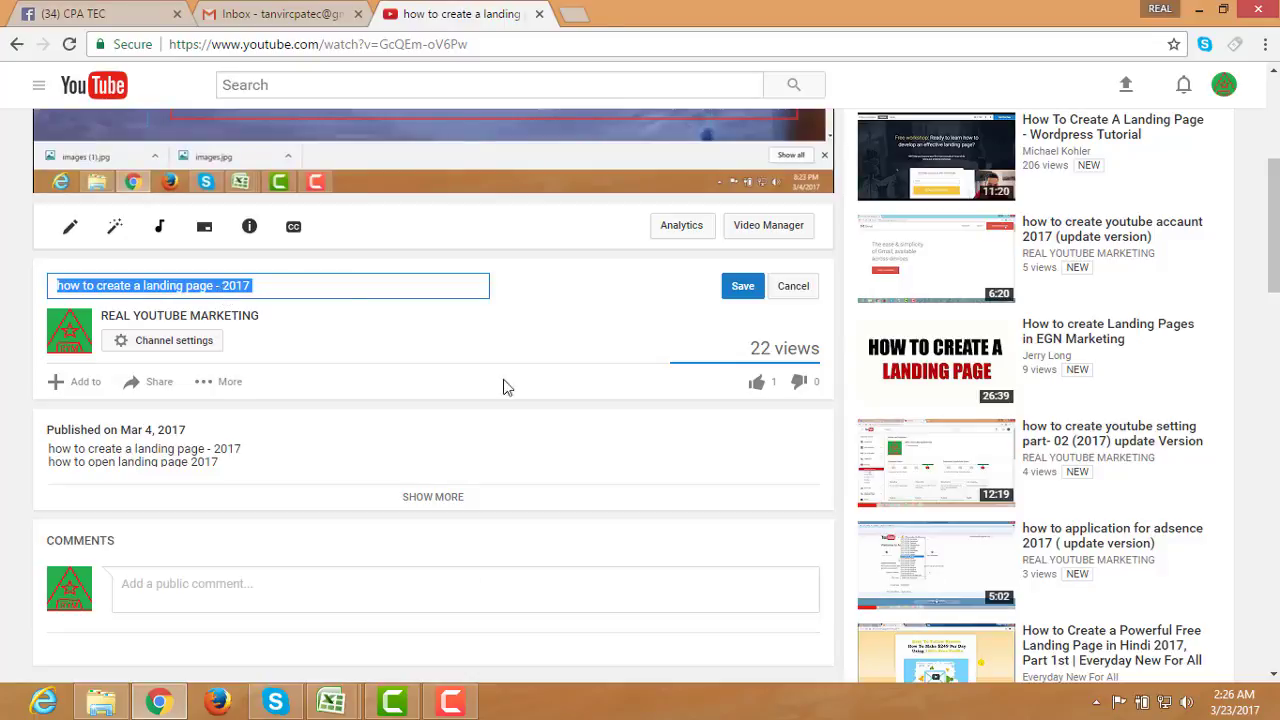
pyautogui.click(243, 316)
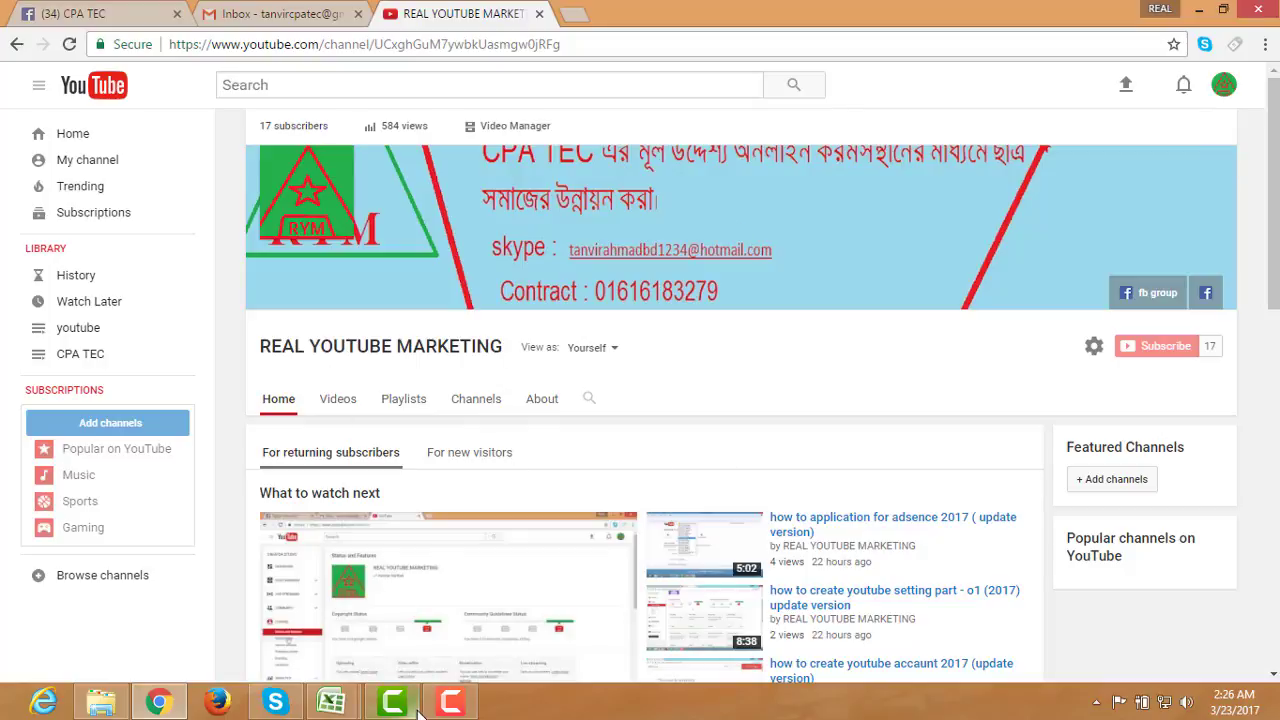
pyautogui.click(450, 702)
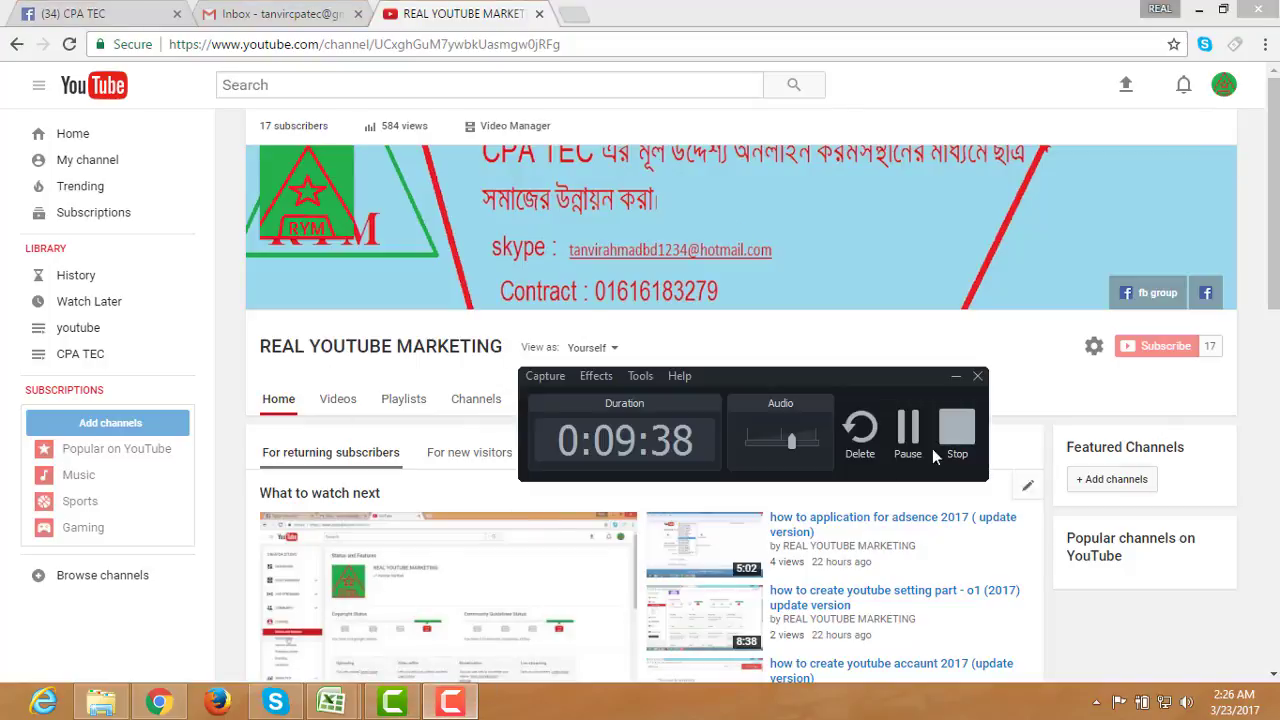
pyautogui.click(612, 497)
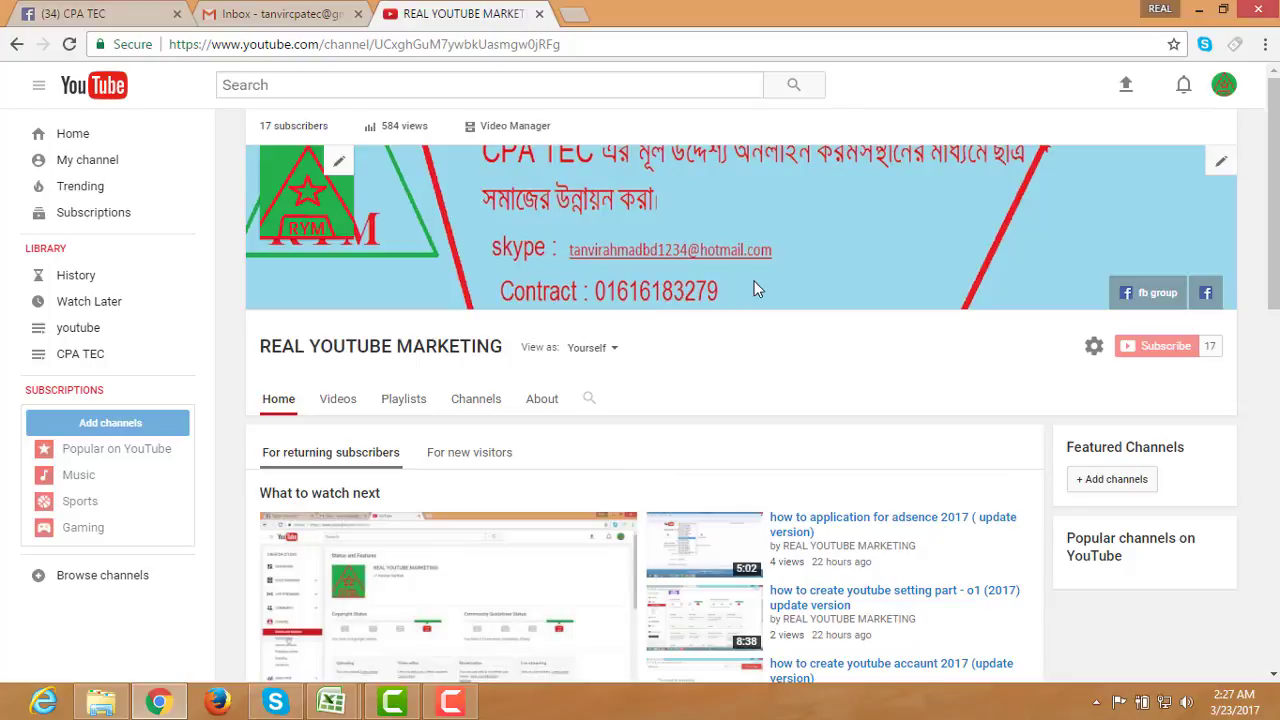
pyautogui.scroll(-4, 960, 380)
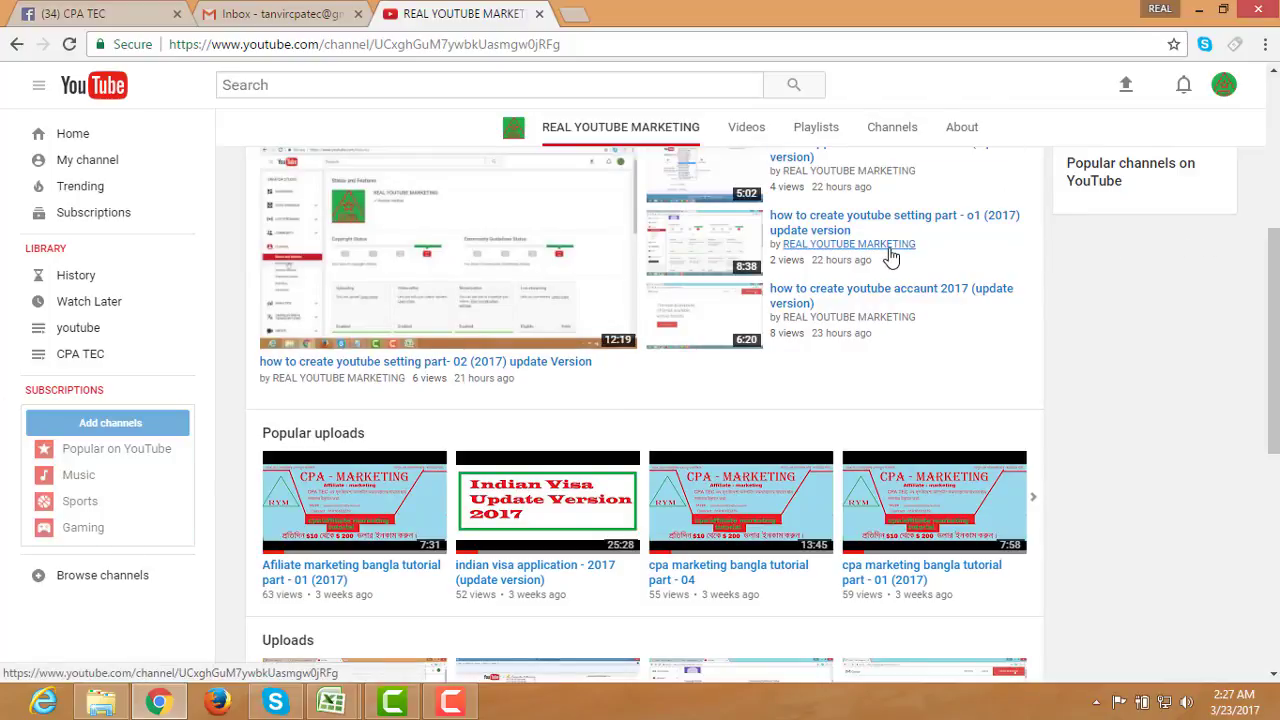
pyautogui.click(870, 131)
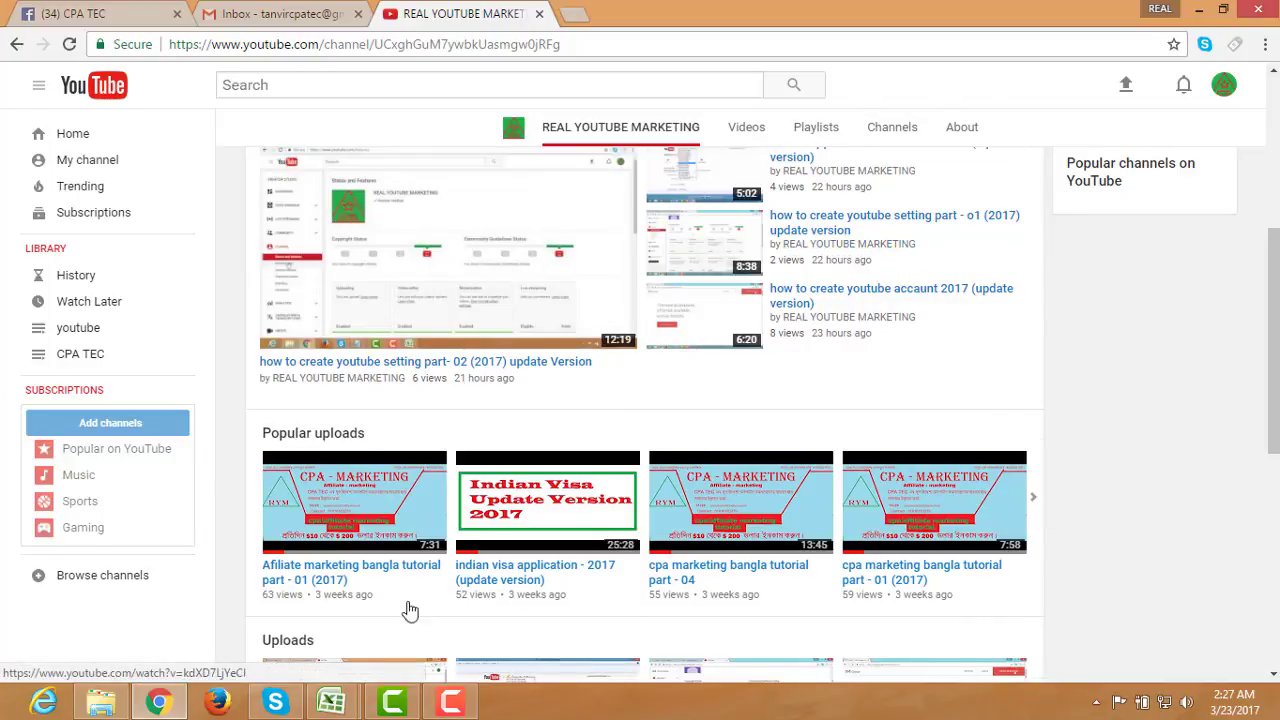
pyautogui.click(450, 702)
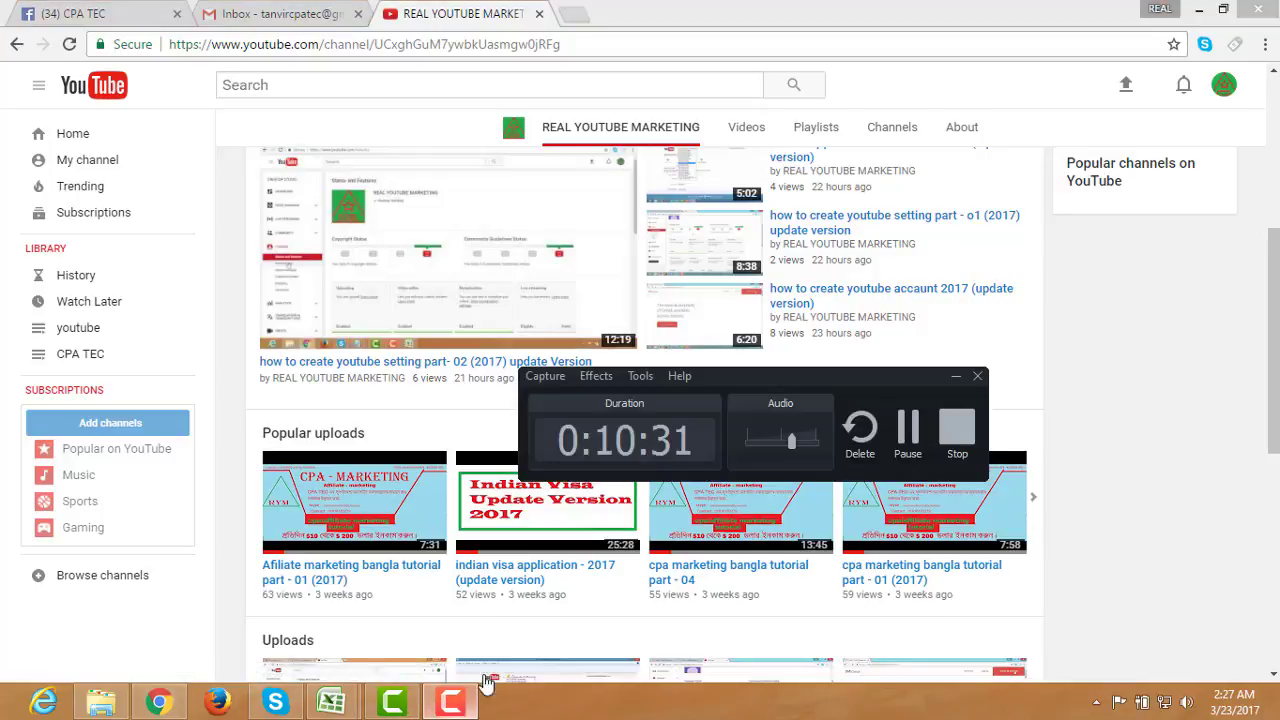